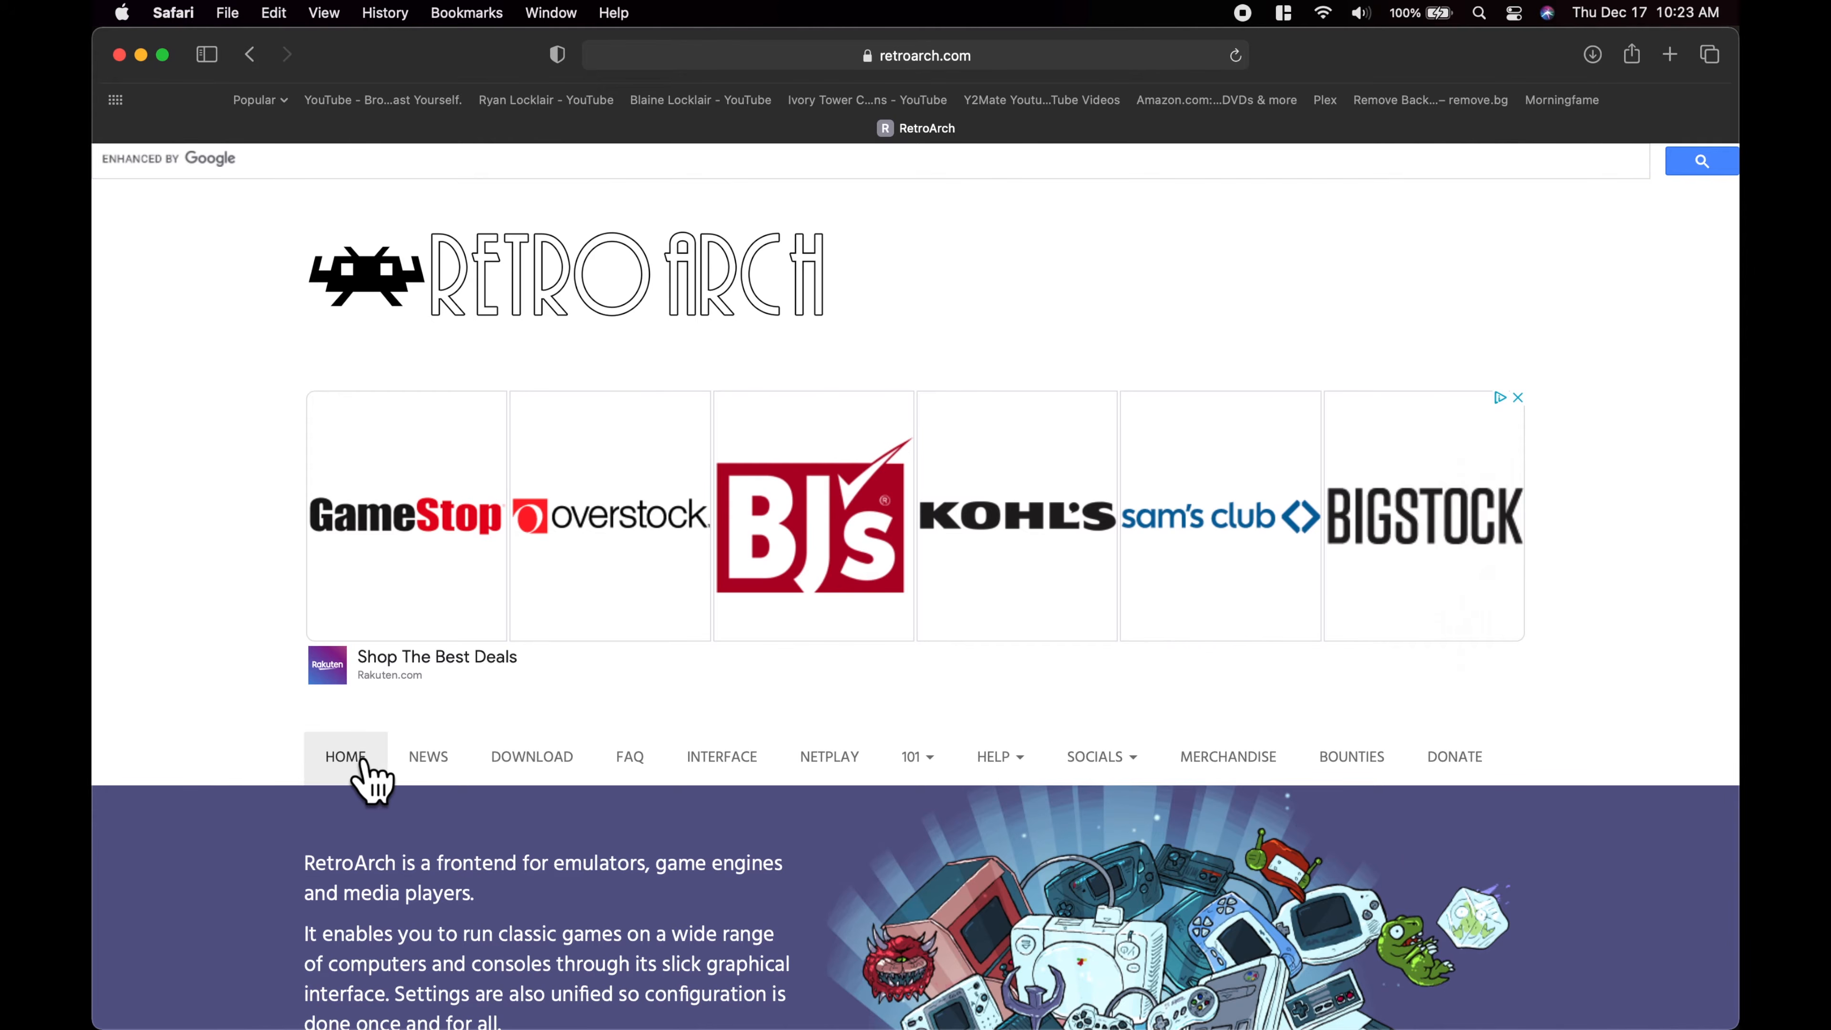
Download the RetroArch build for Apple macOS High Sierra (and later) with Metal2 from the retroarch.com download page
click(540, 771)
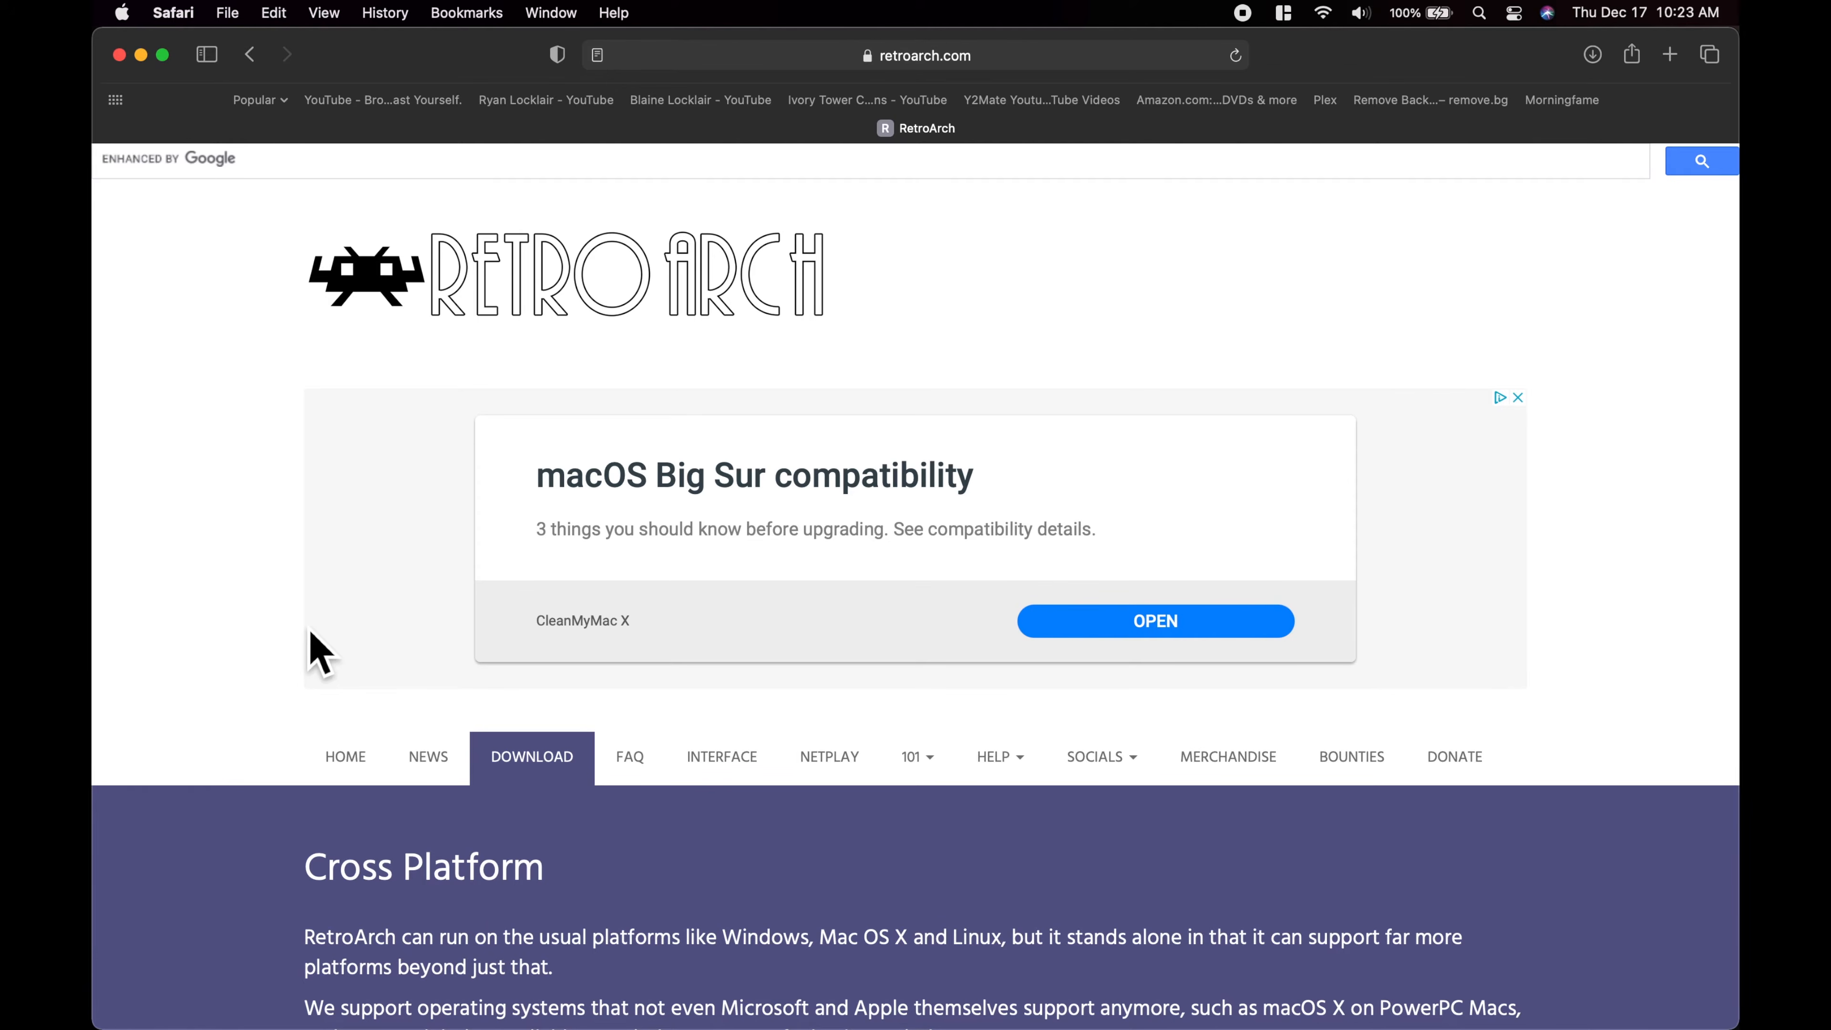
scroll(317, 653, down, 10)
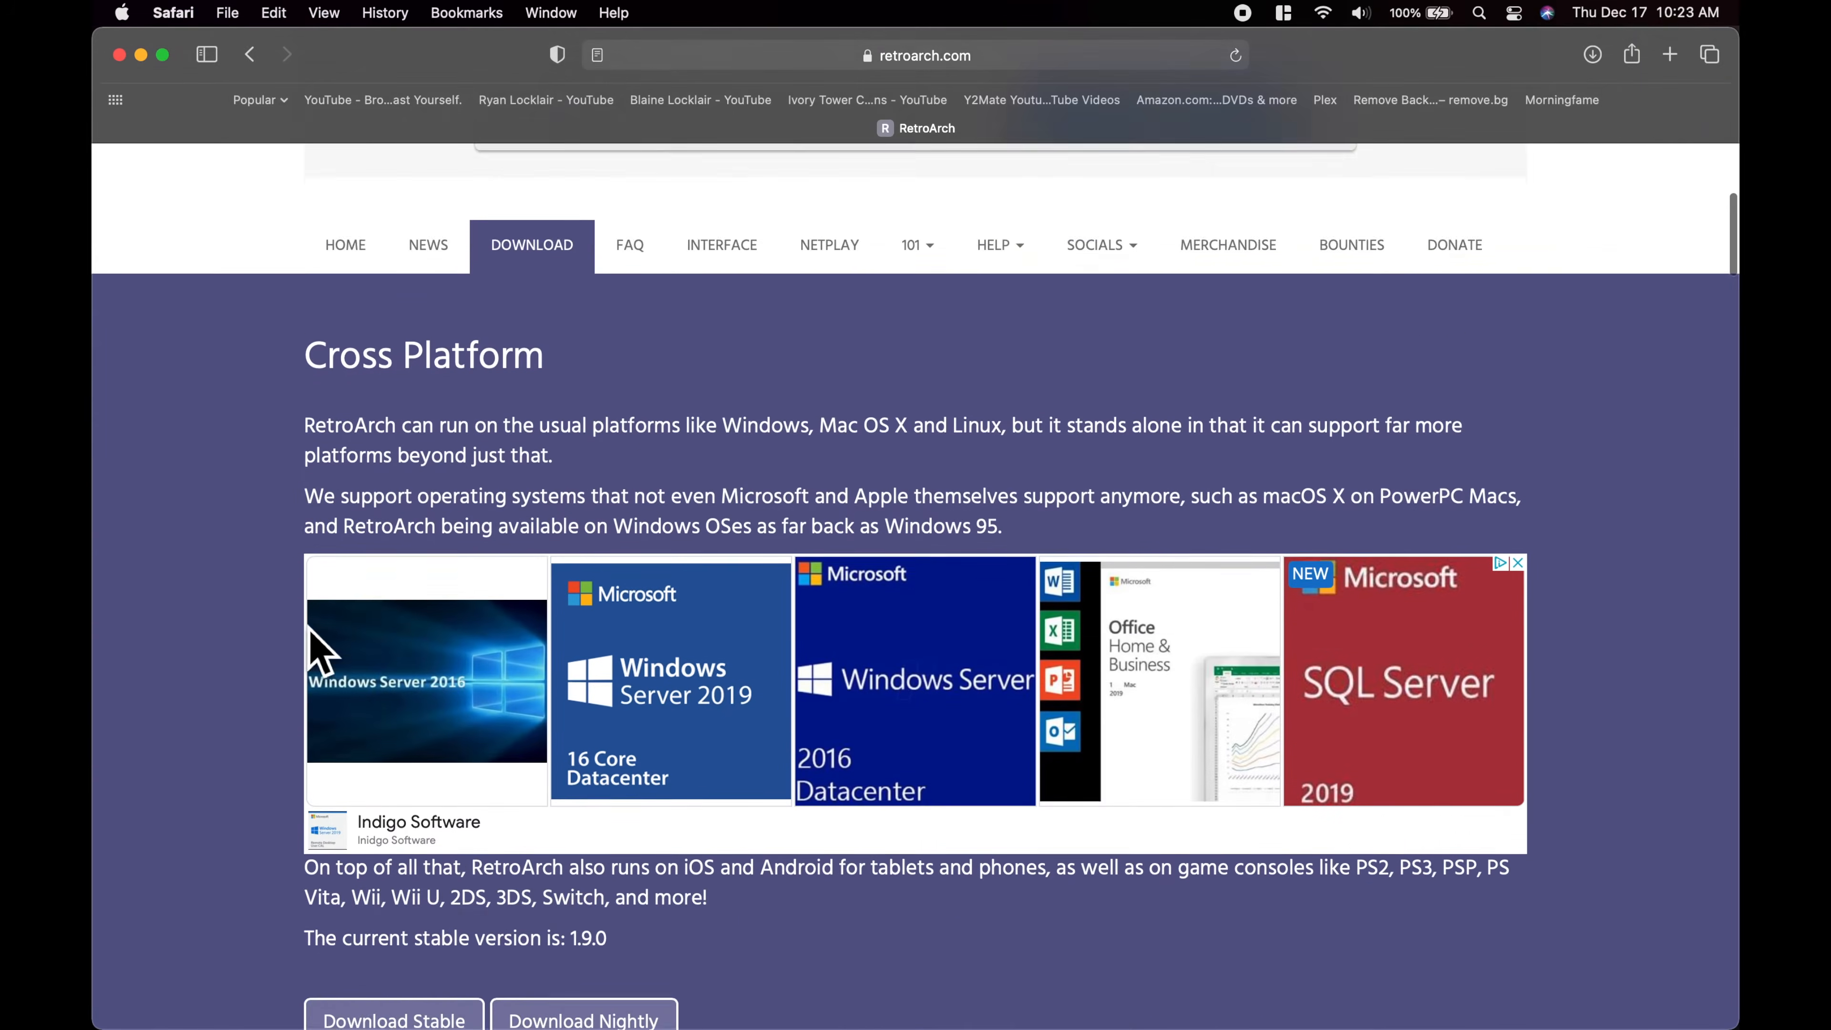
scroll(317, 652, down, 15)
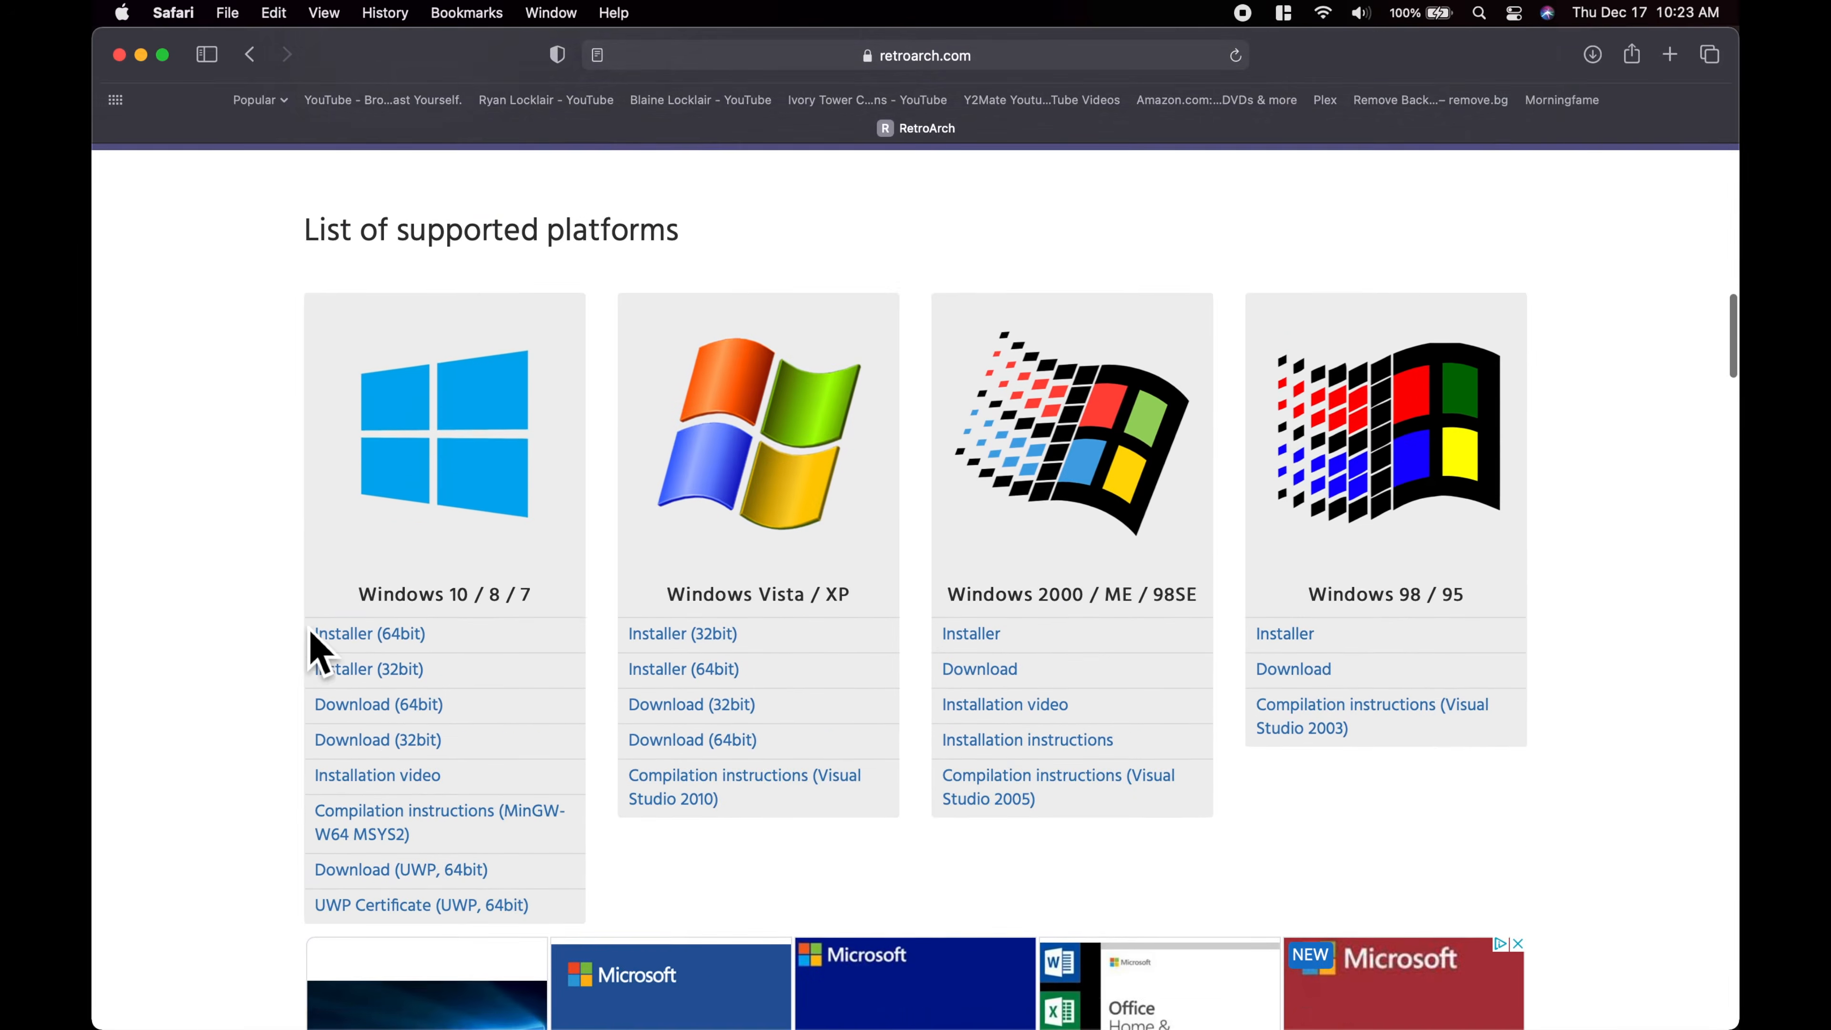
scroll(317, 652, down, 15)
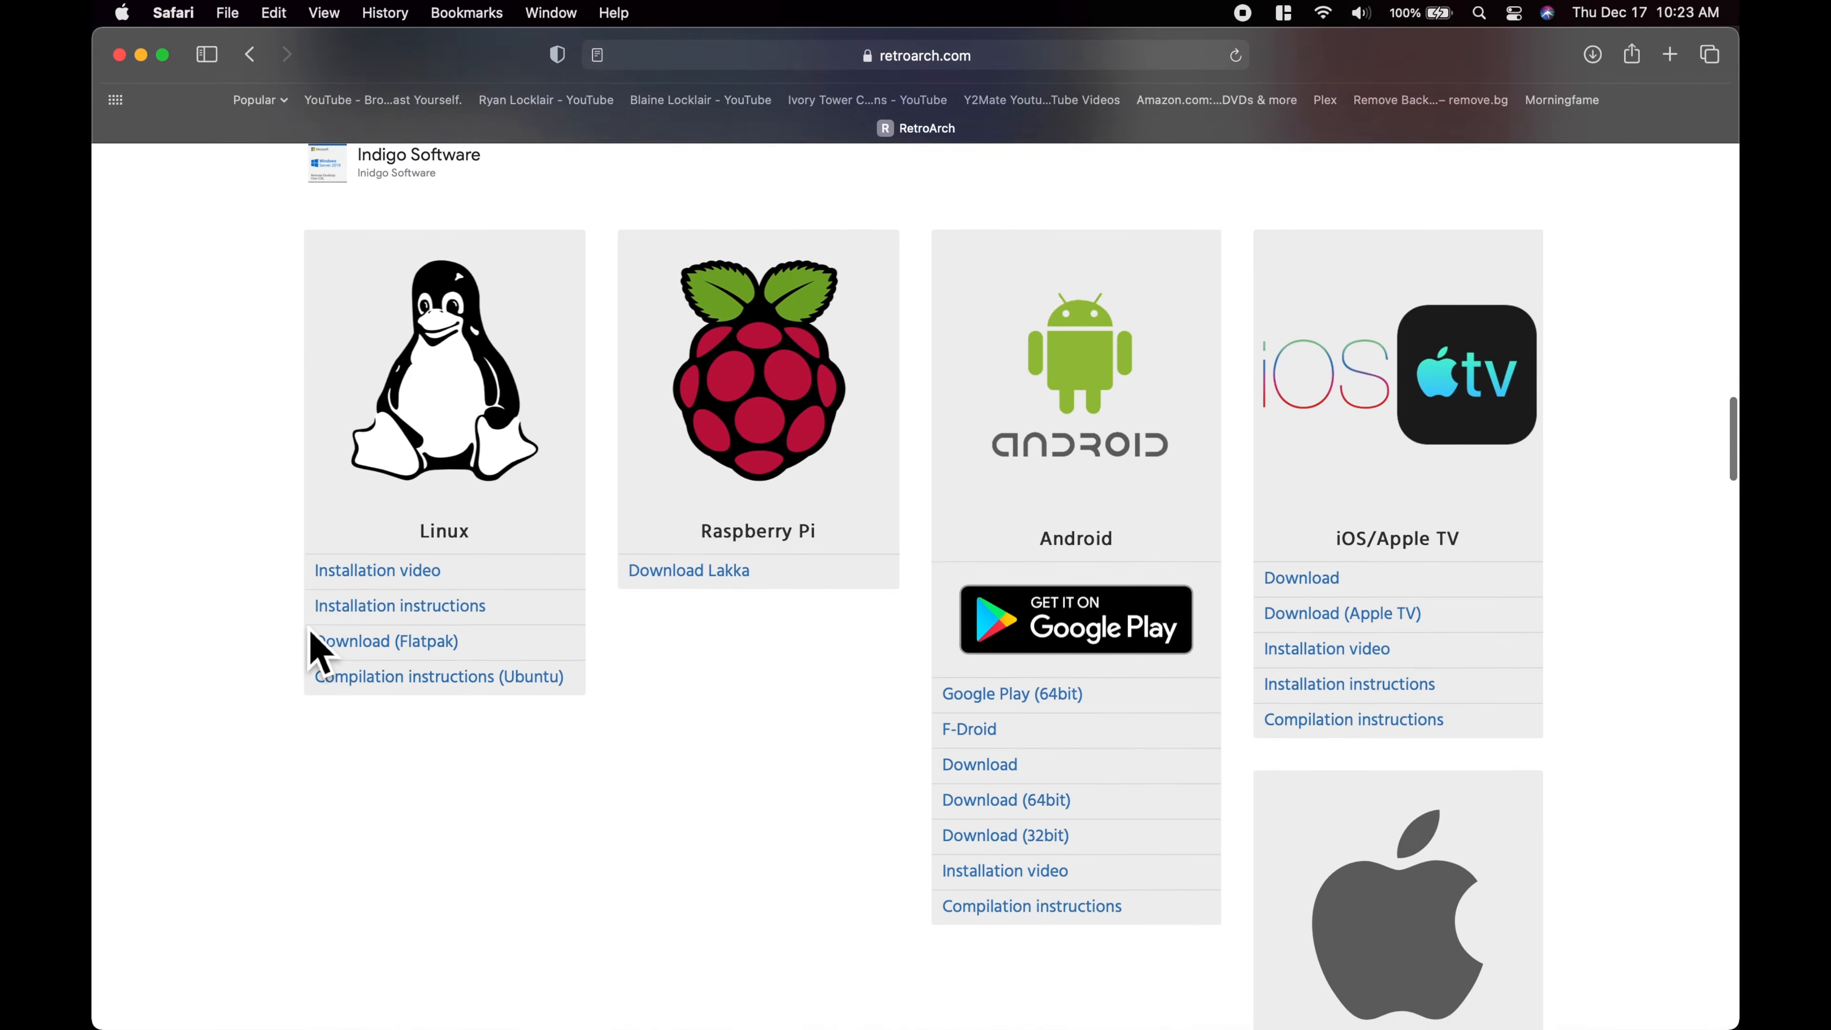
scroll(317, 652, down, 2)
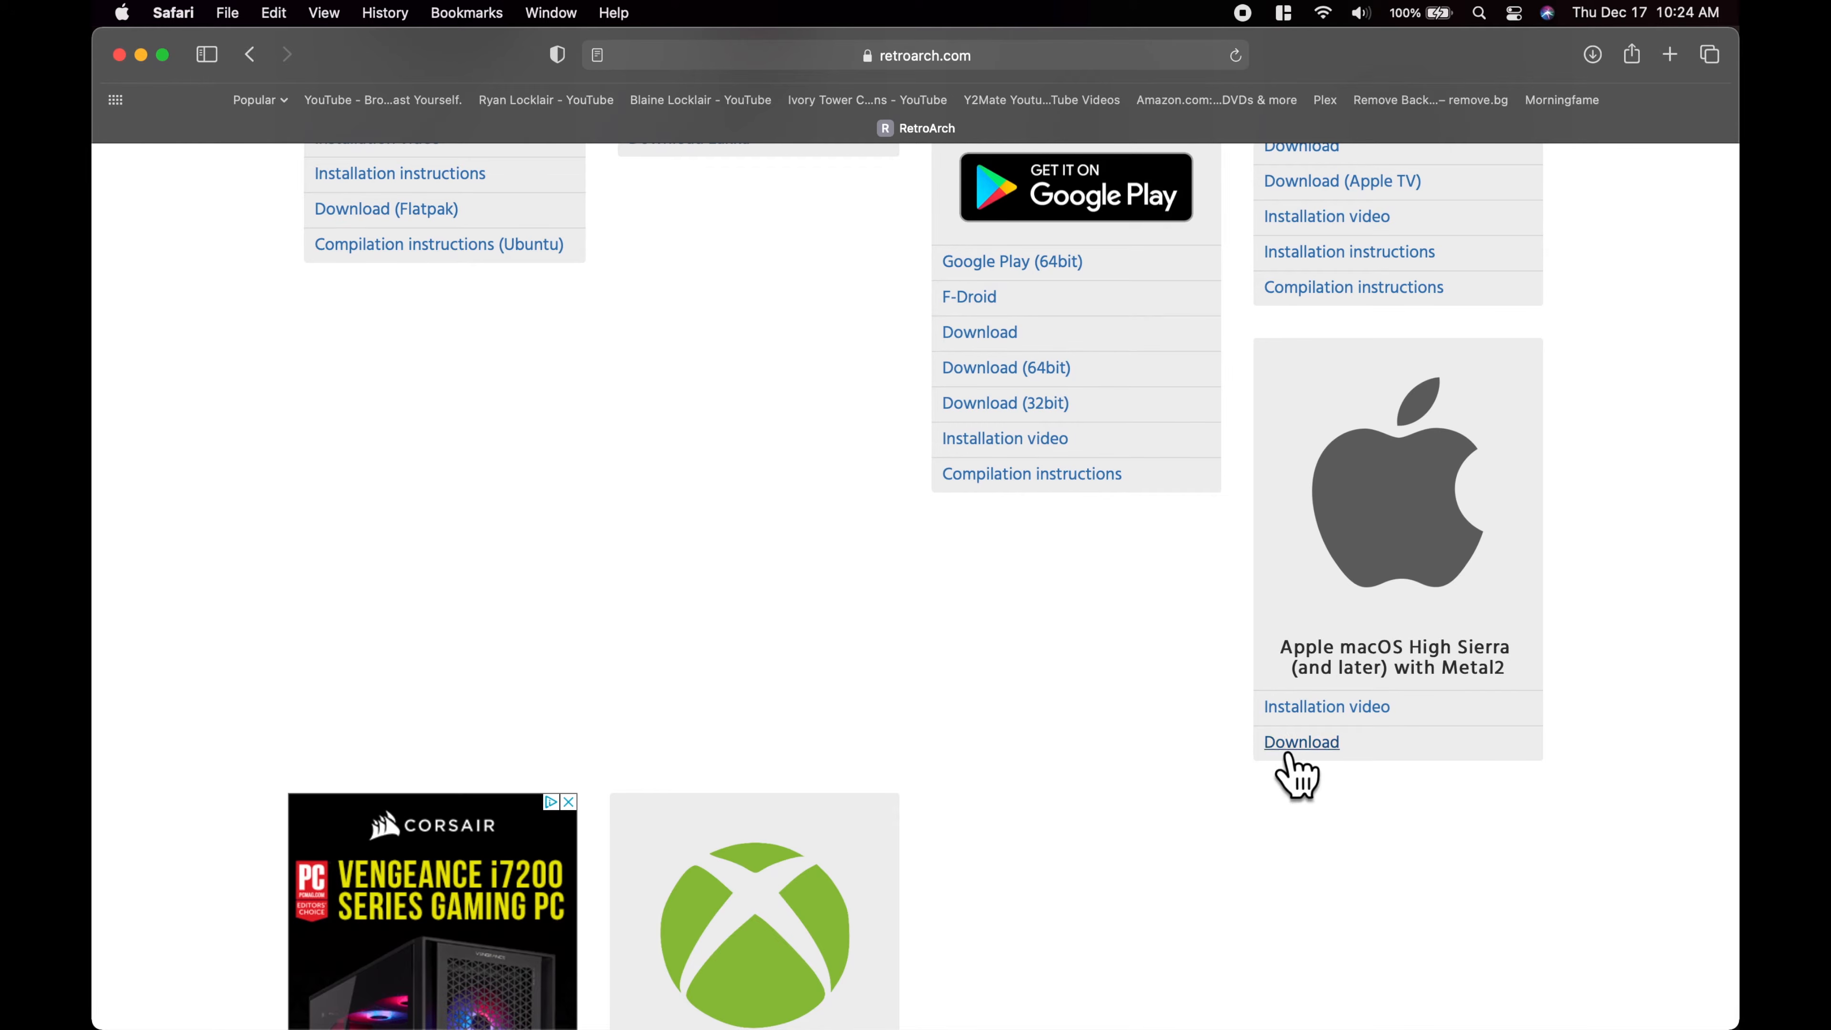
click(1318, 756)
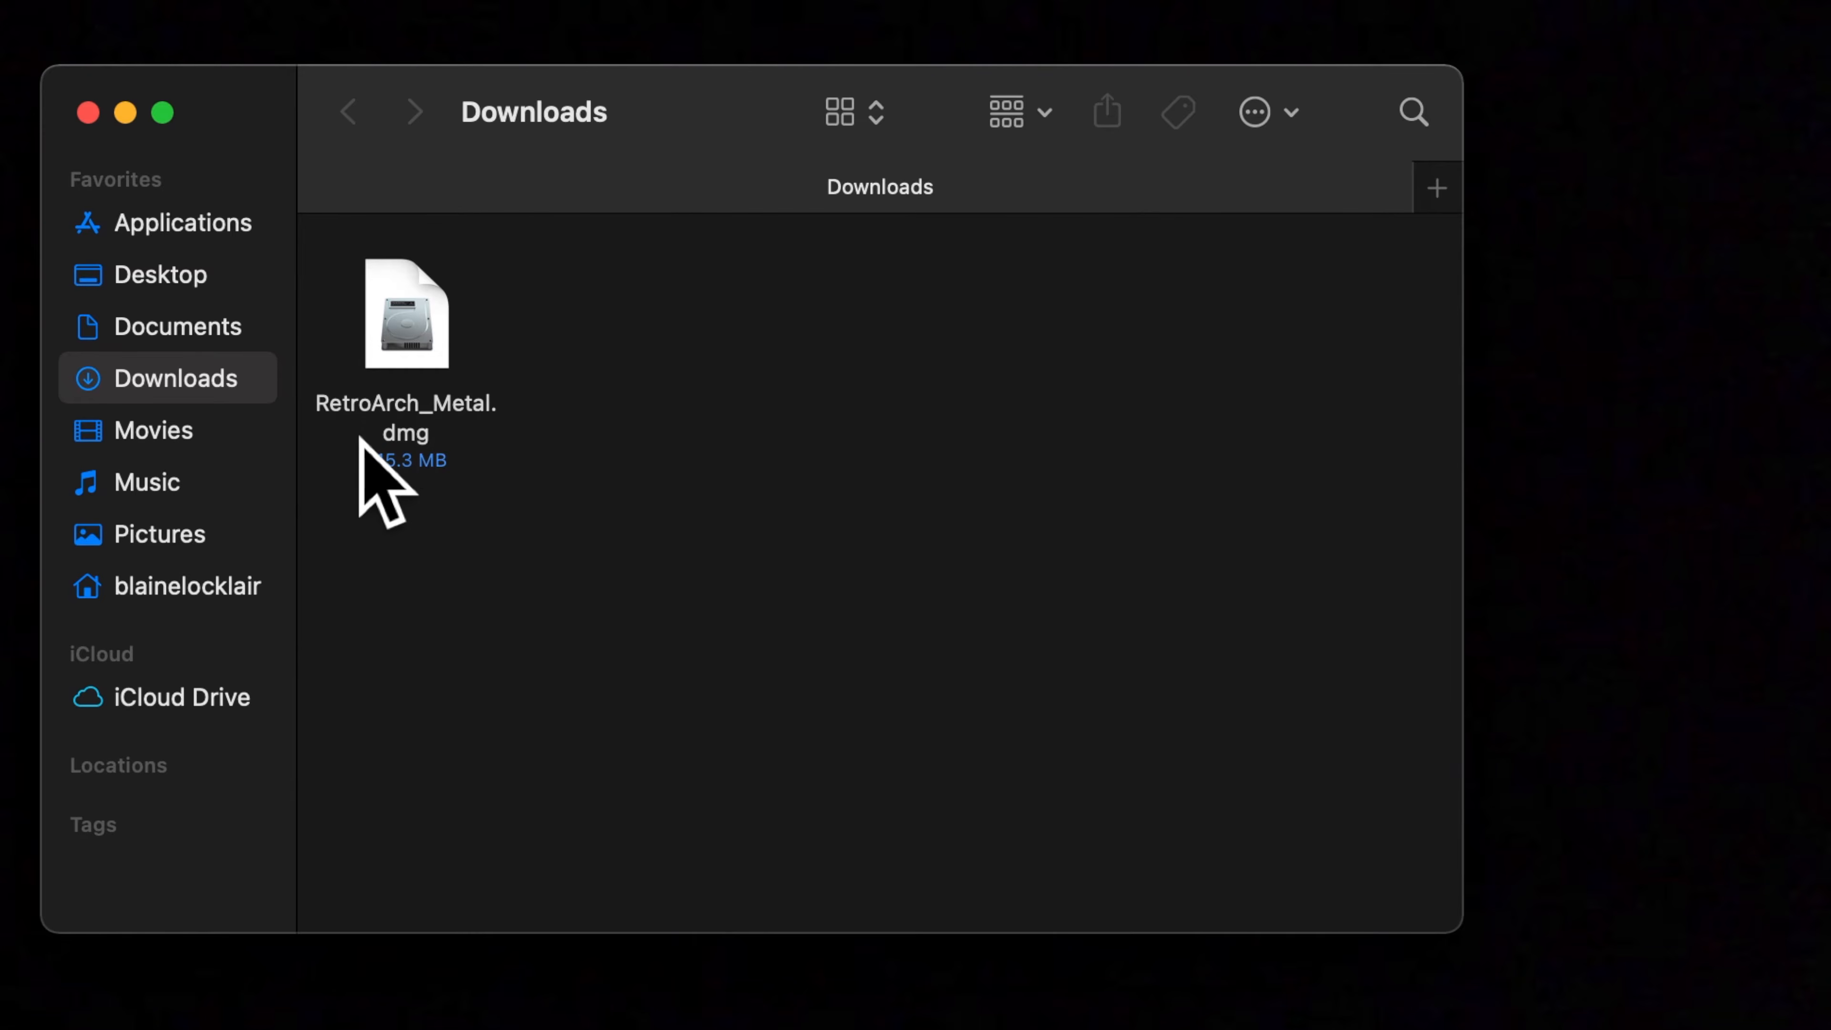
Switch to Finder, open RetroArch_Metal.dmg from Downloads and copy the RetroArch app into the Applications folder
click(401, 307)
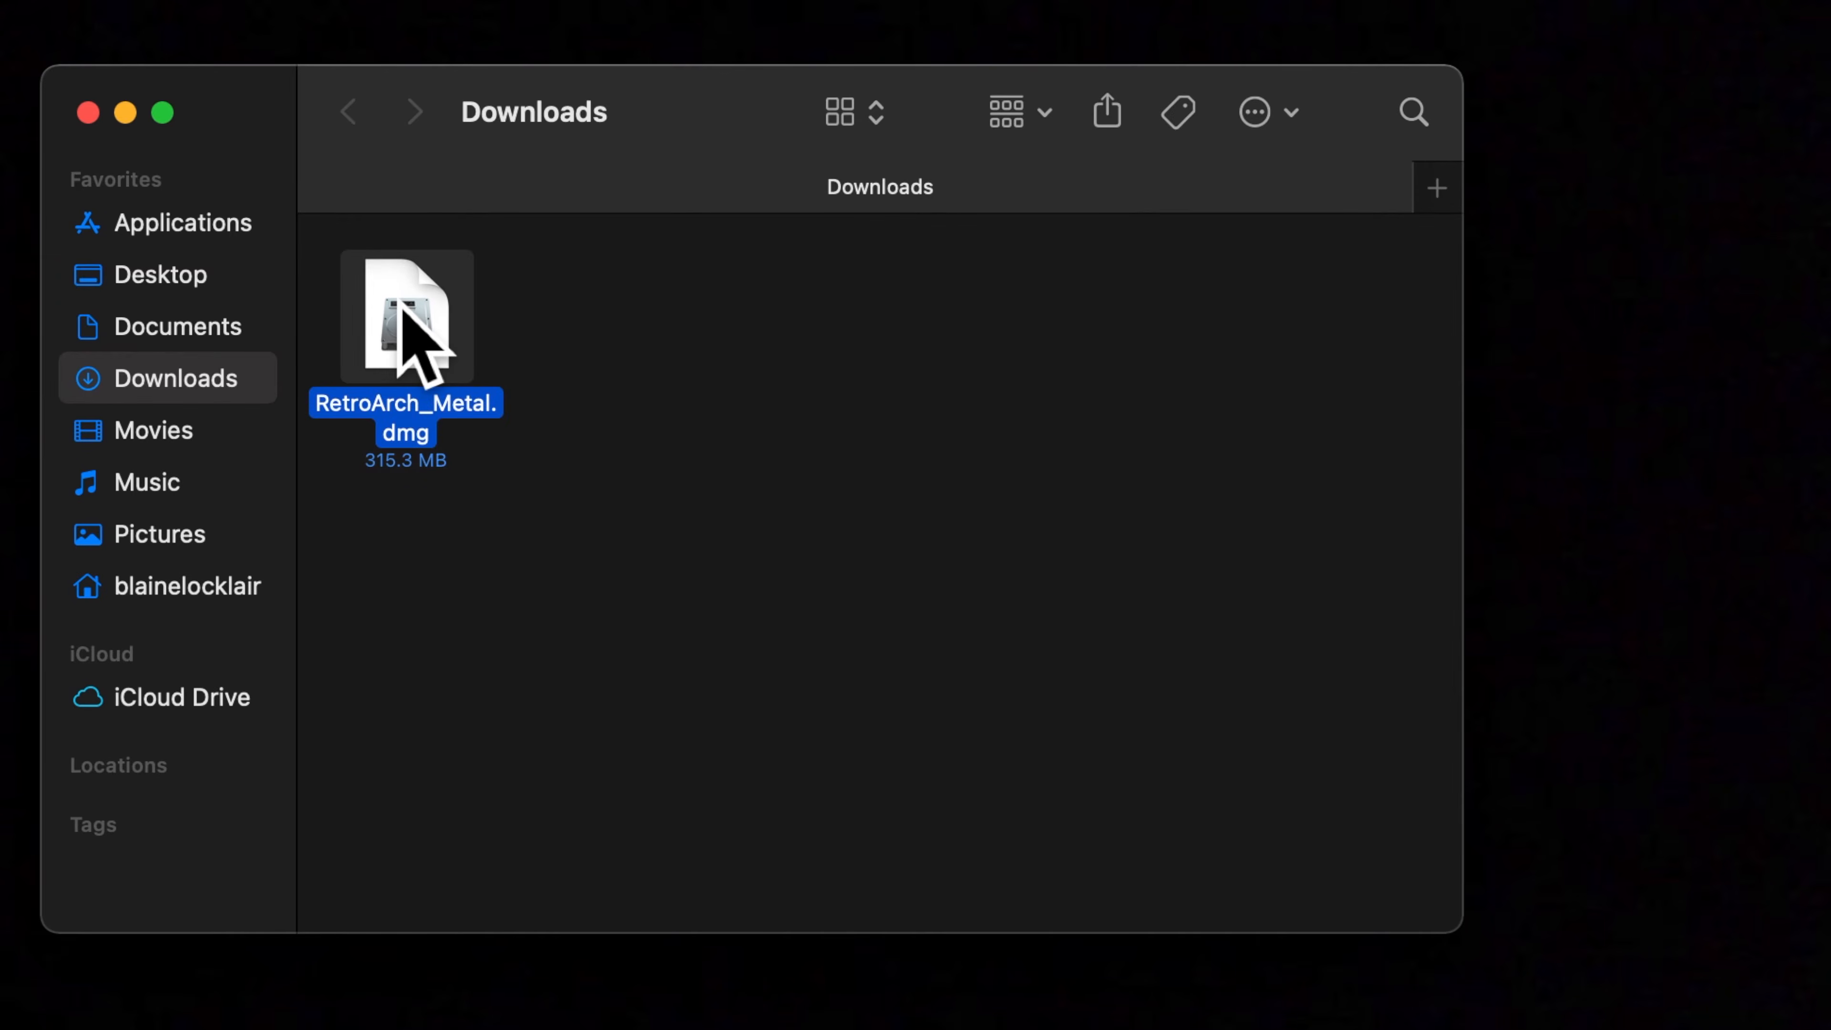
double_click(401, 308)
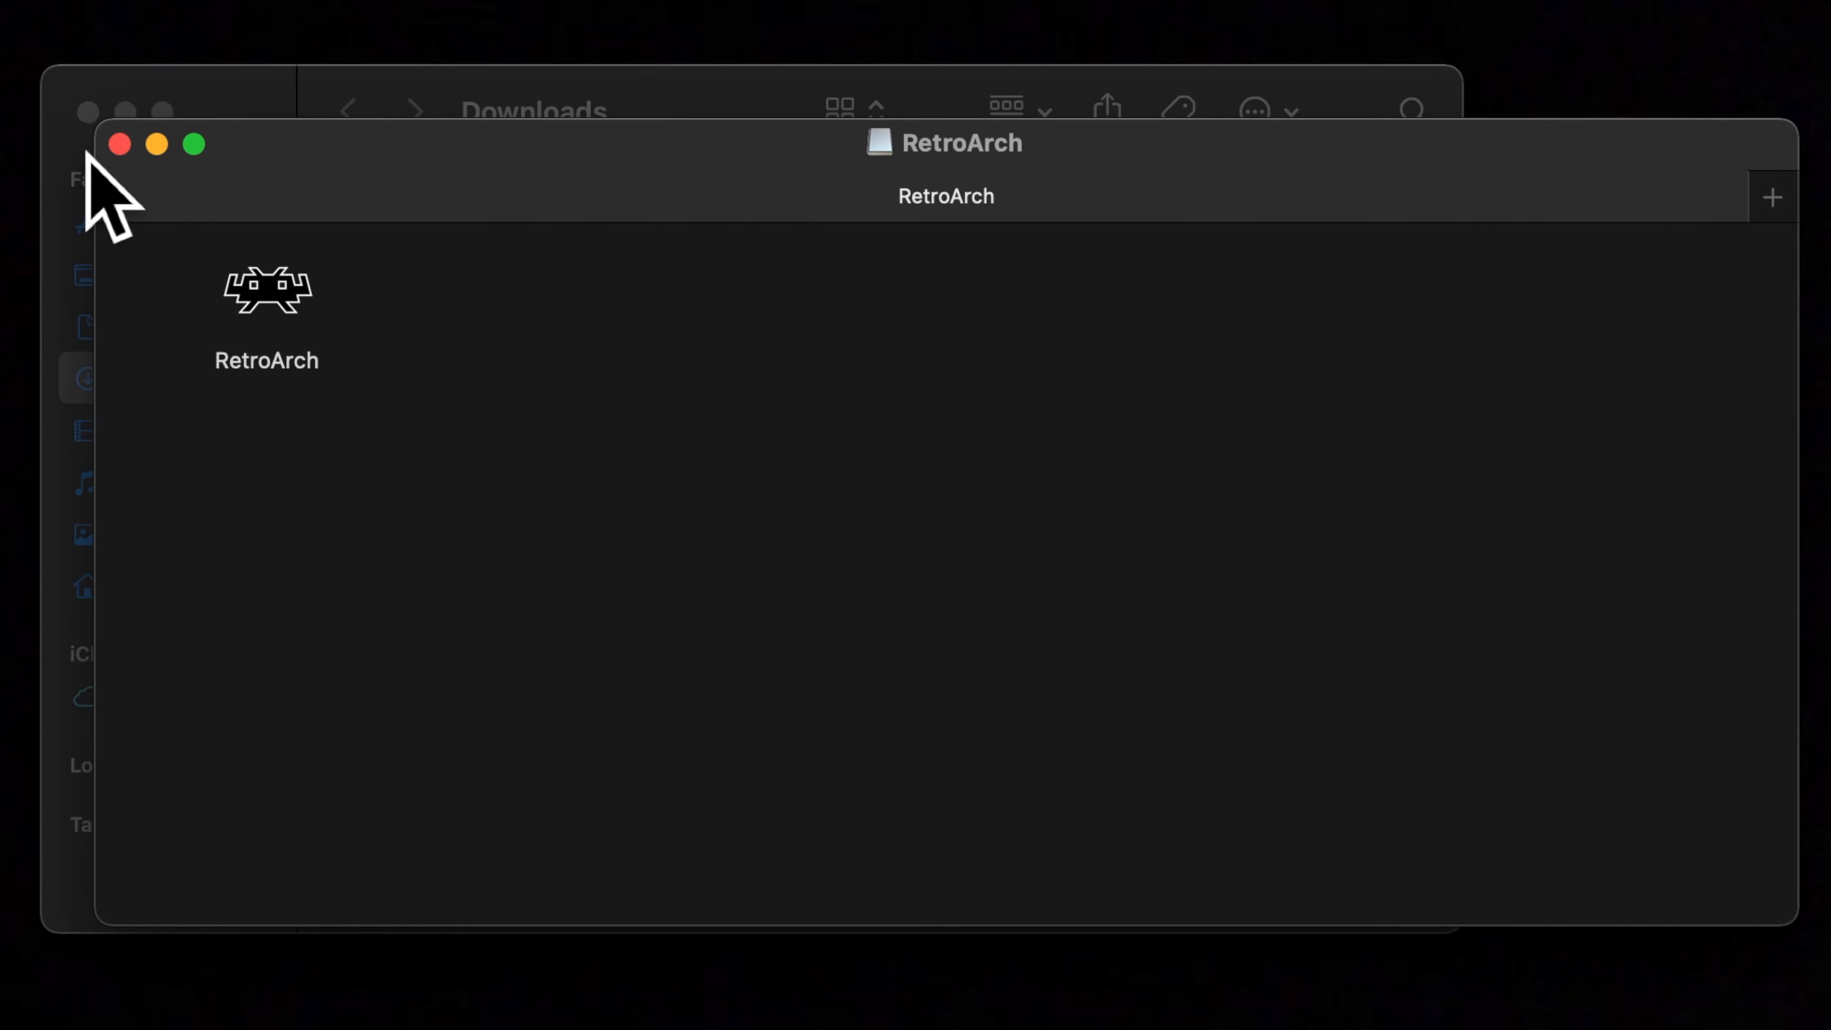
drag(254, 164, 750, 165)
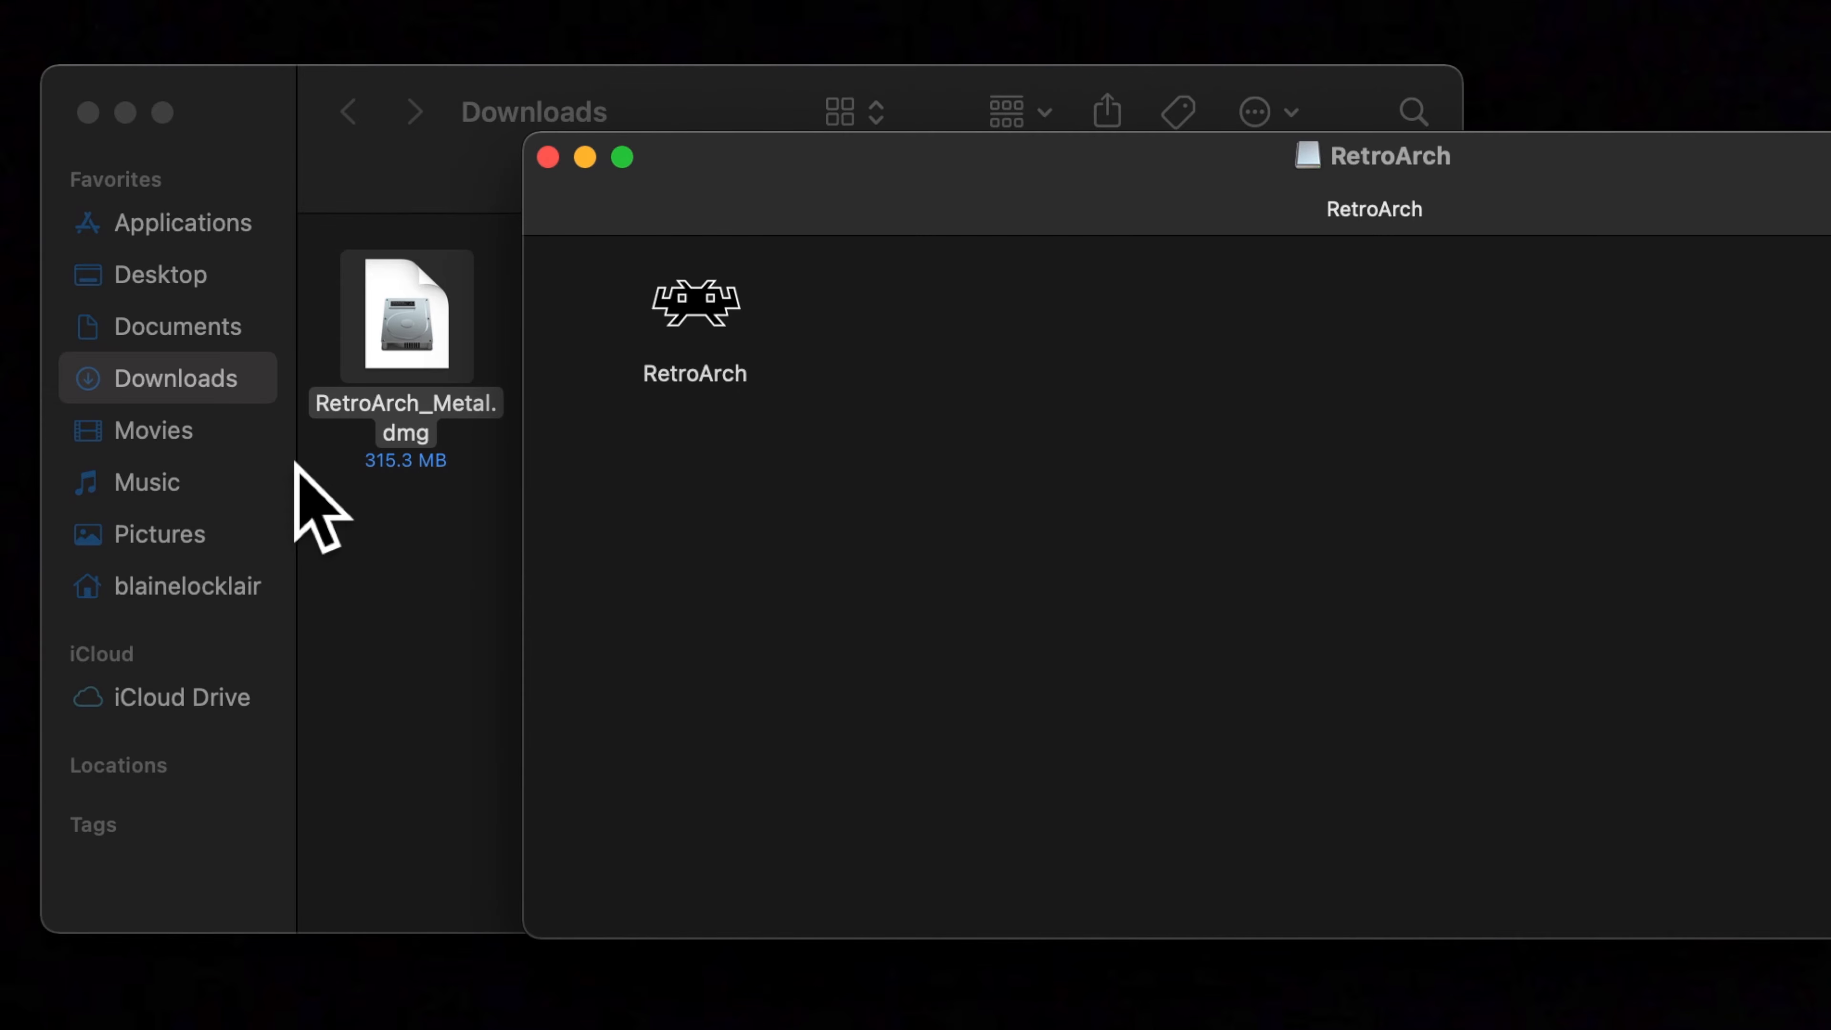
click(714, 299)
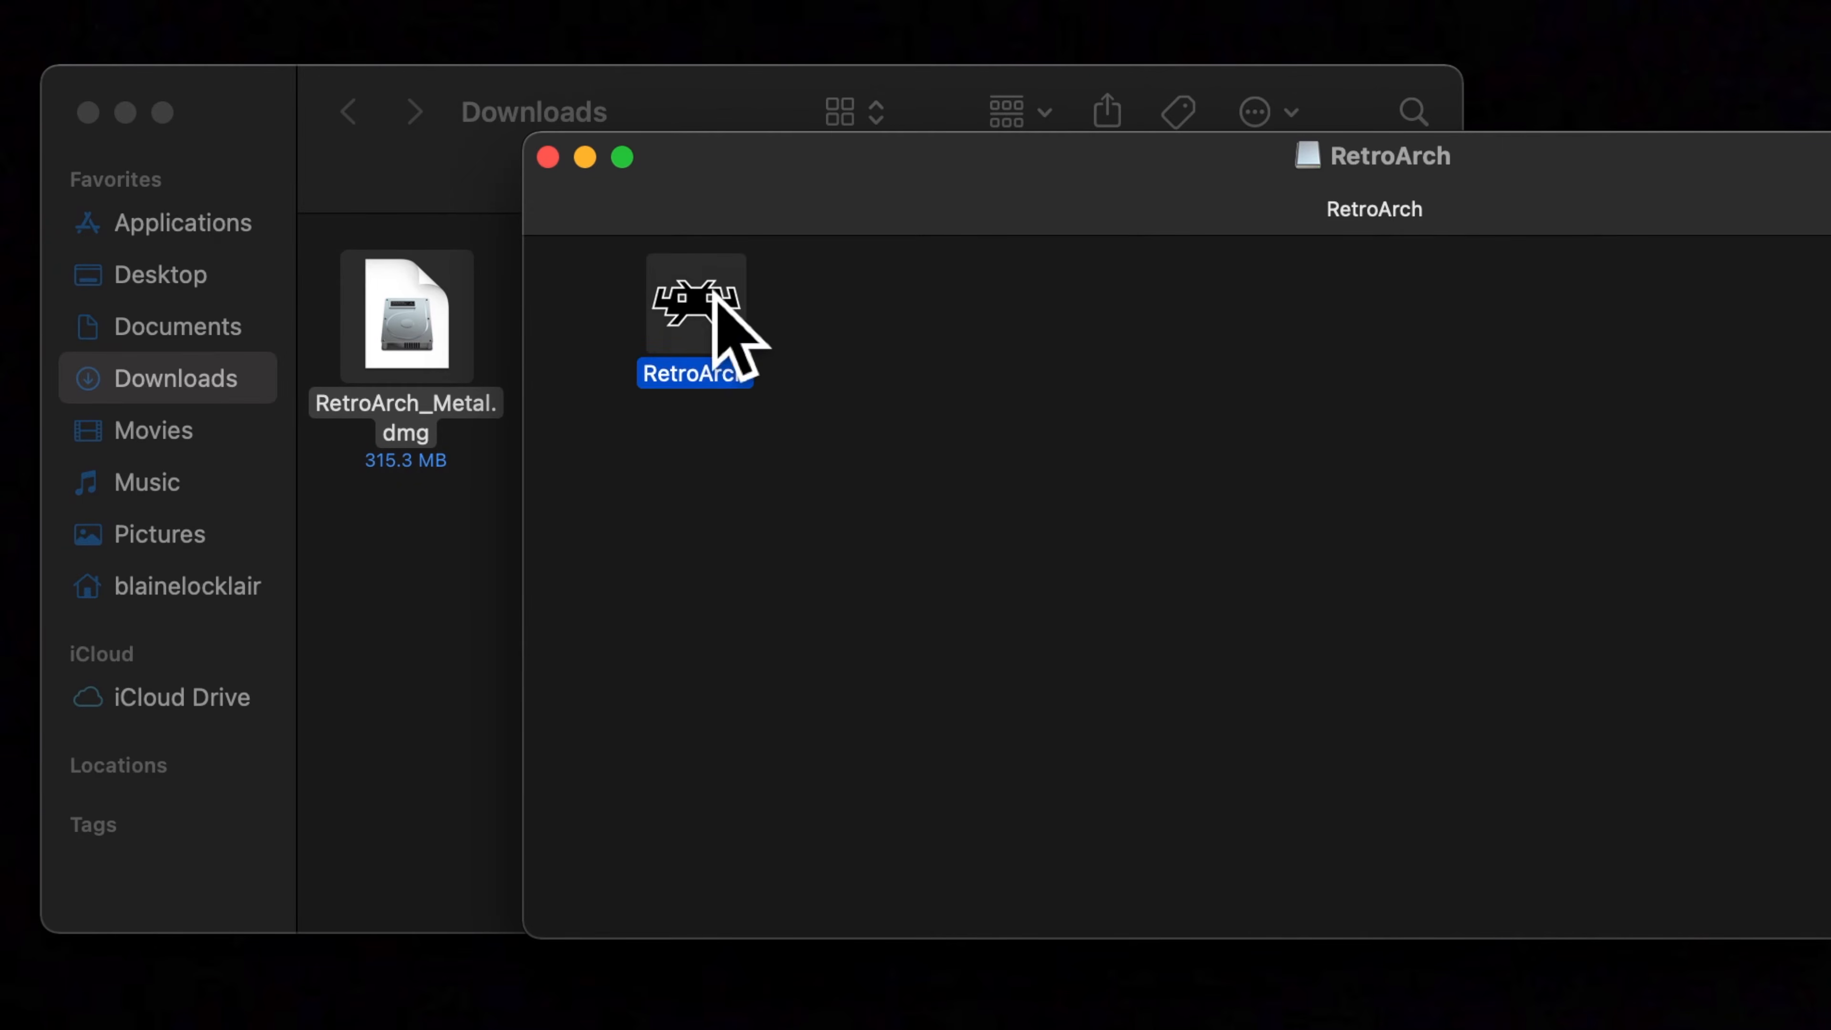
drag(715, 297, 179, 239)
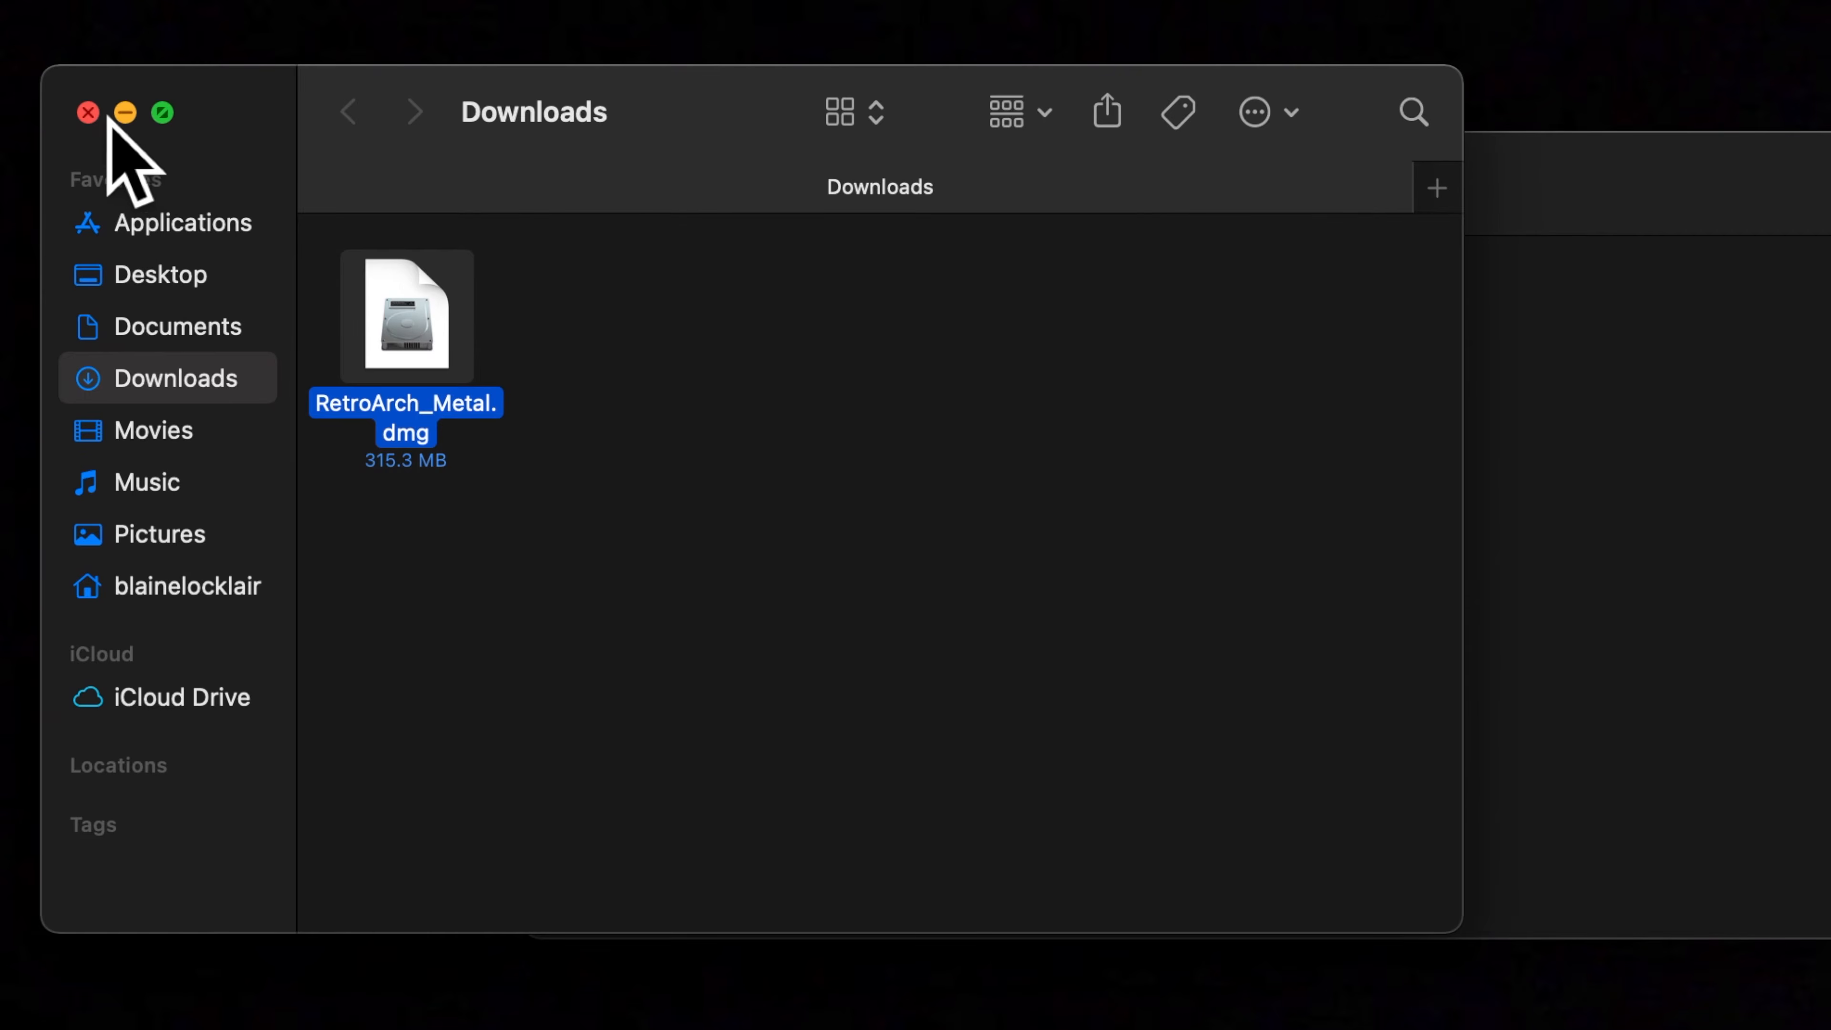
Close the Downloads and RetroArch Finder windows and eject the RetroArch disk image from the desktop
click(88, 112)
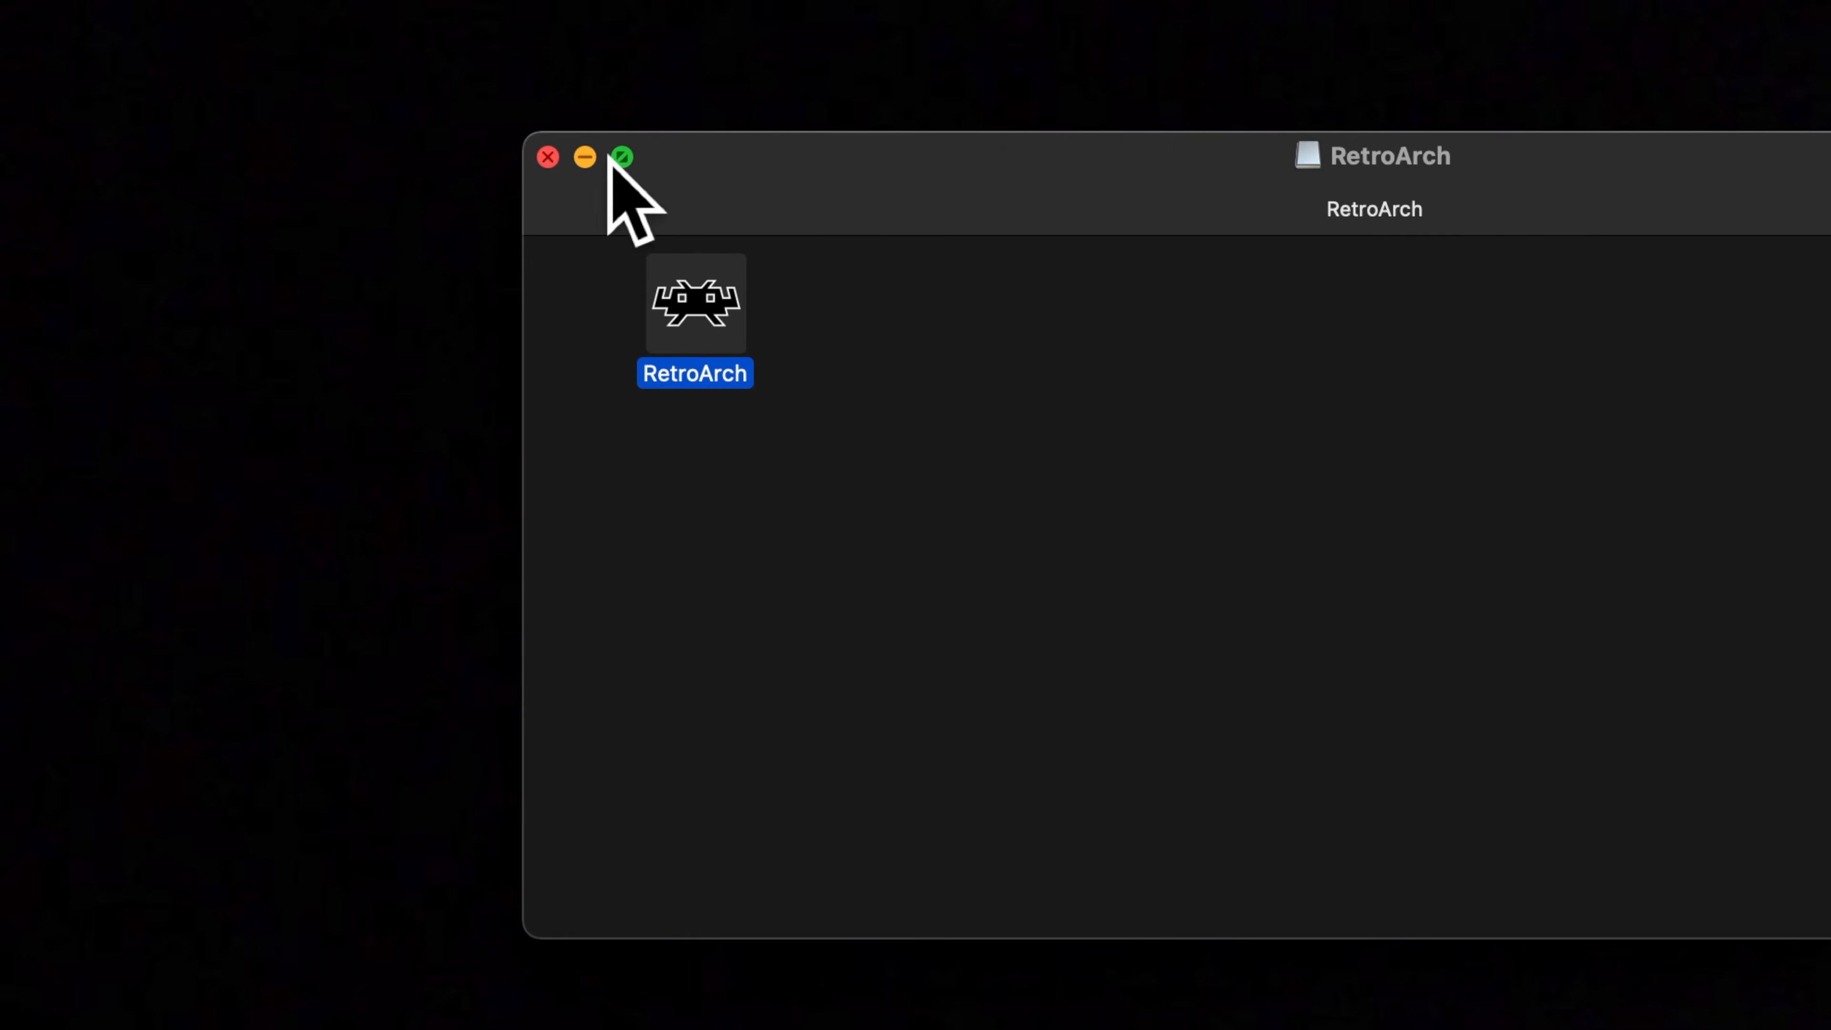
click(549, 158)
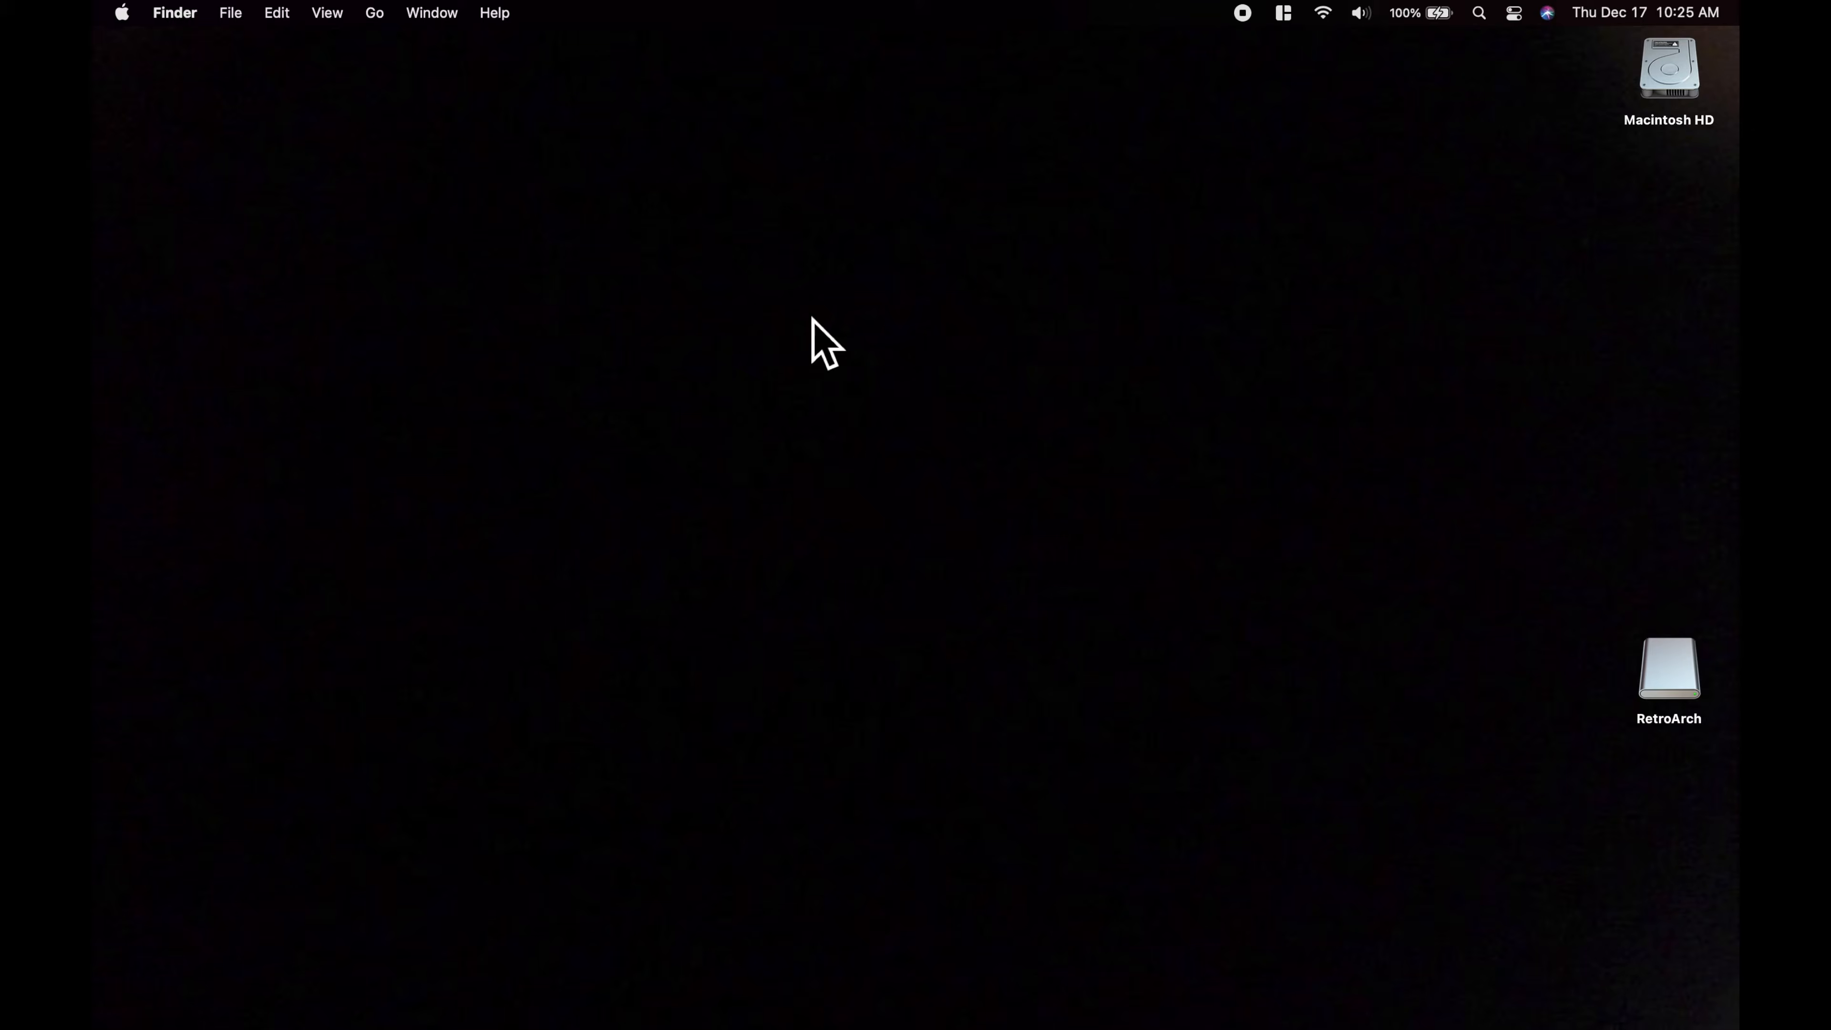
right_click(1673, 679)
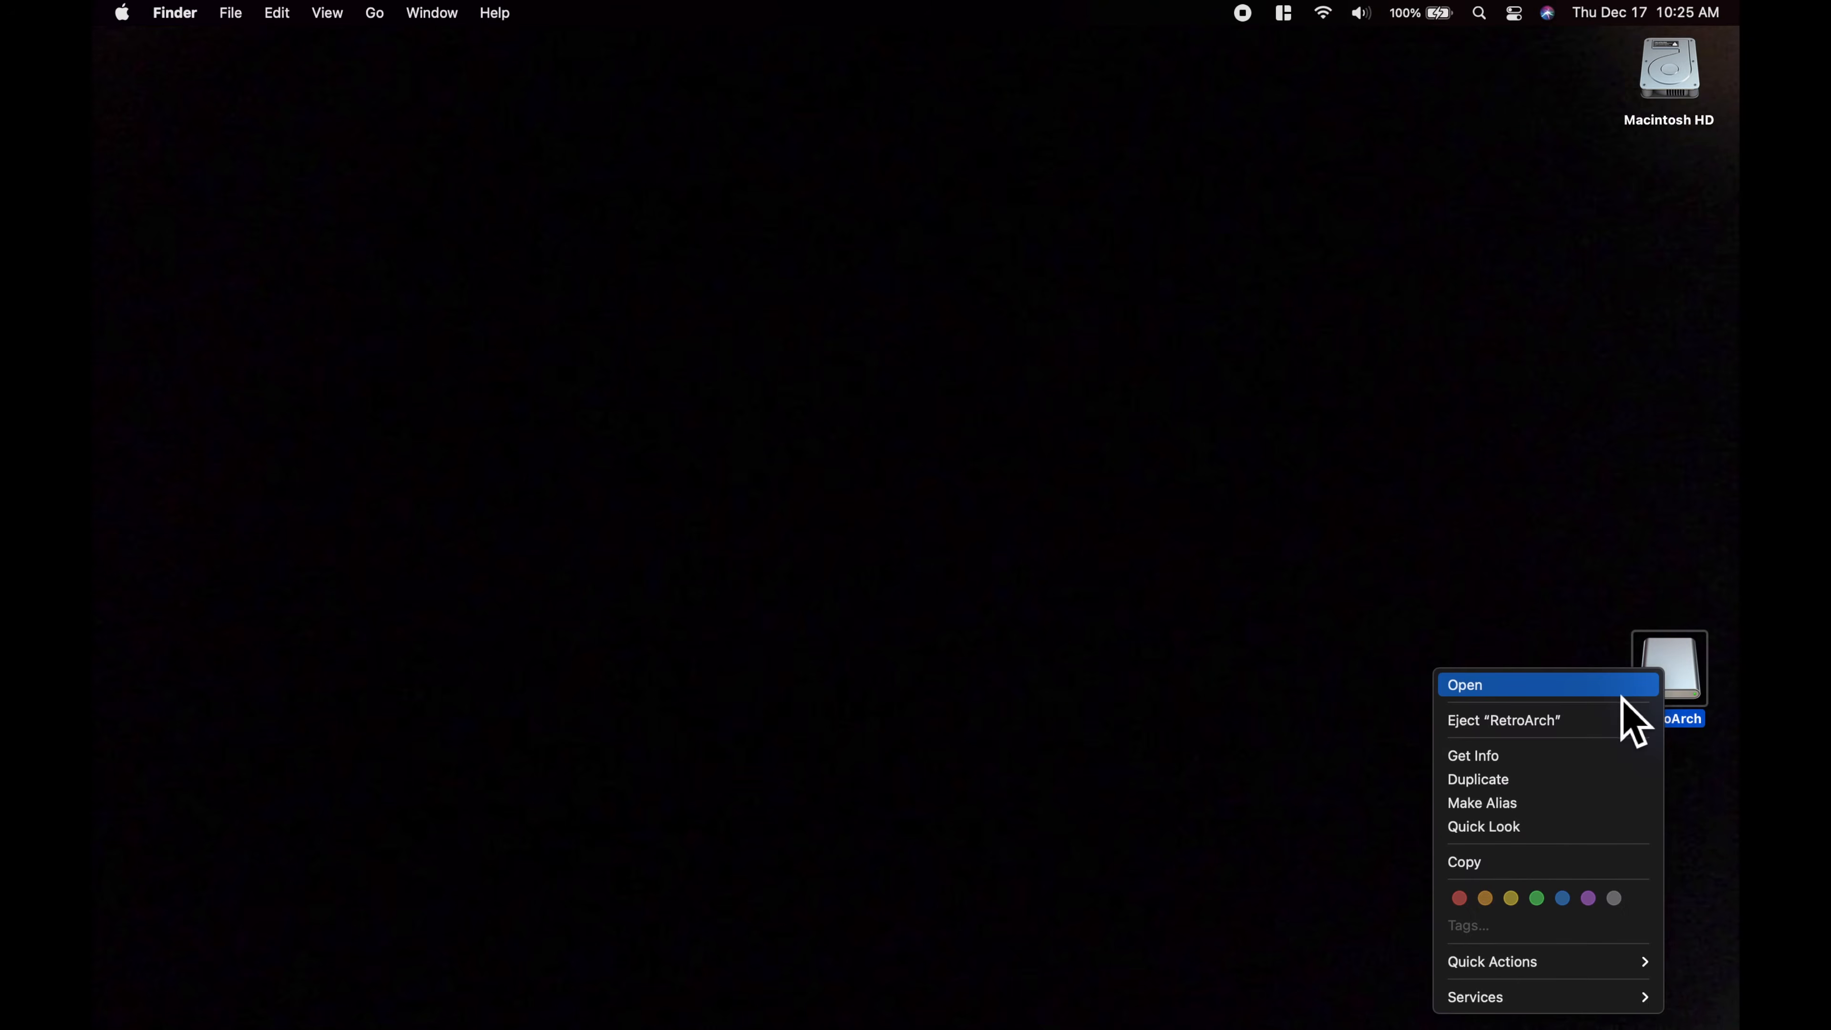
click(1608, 721)
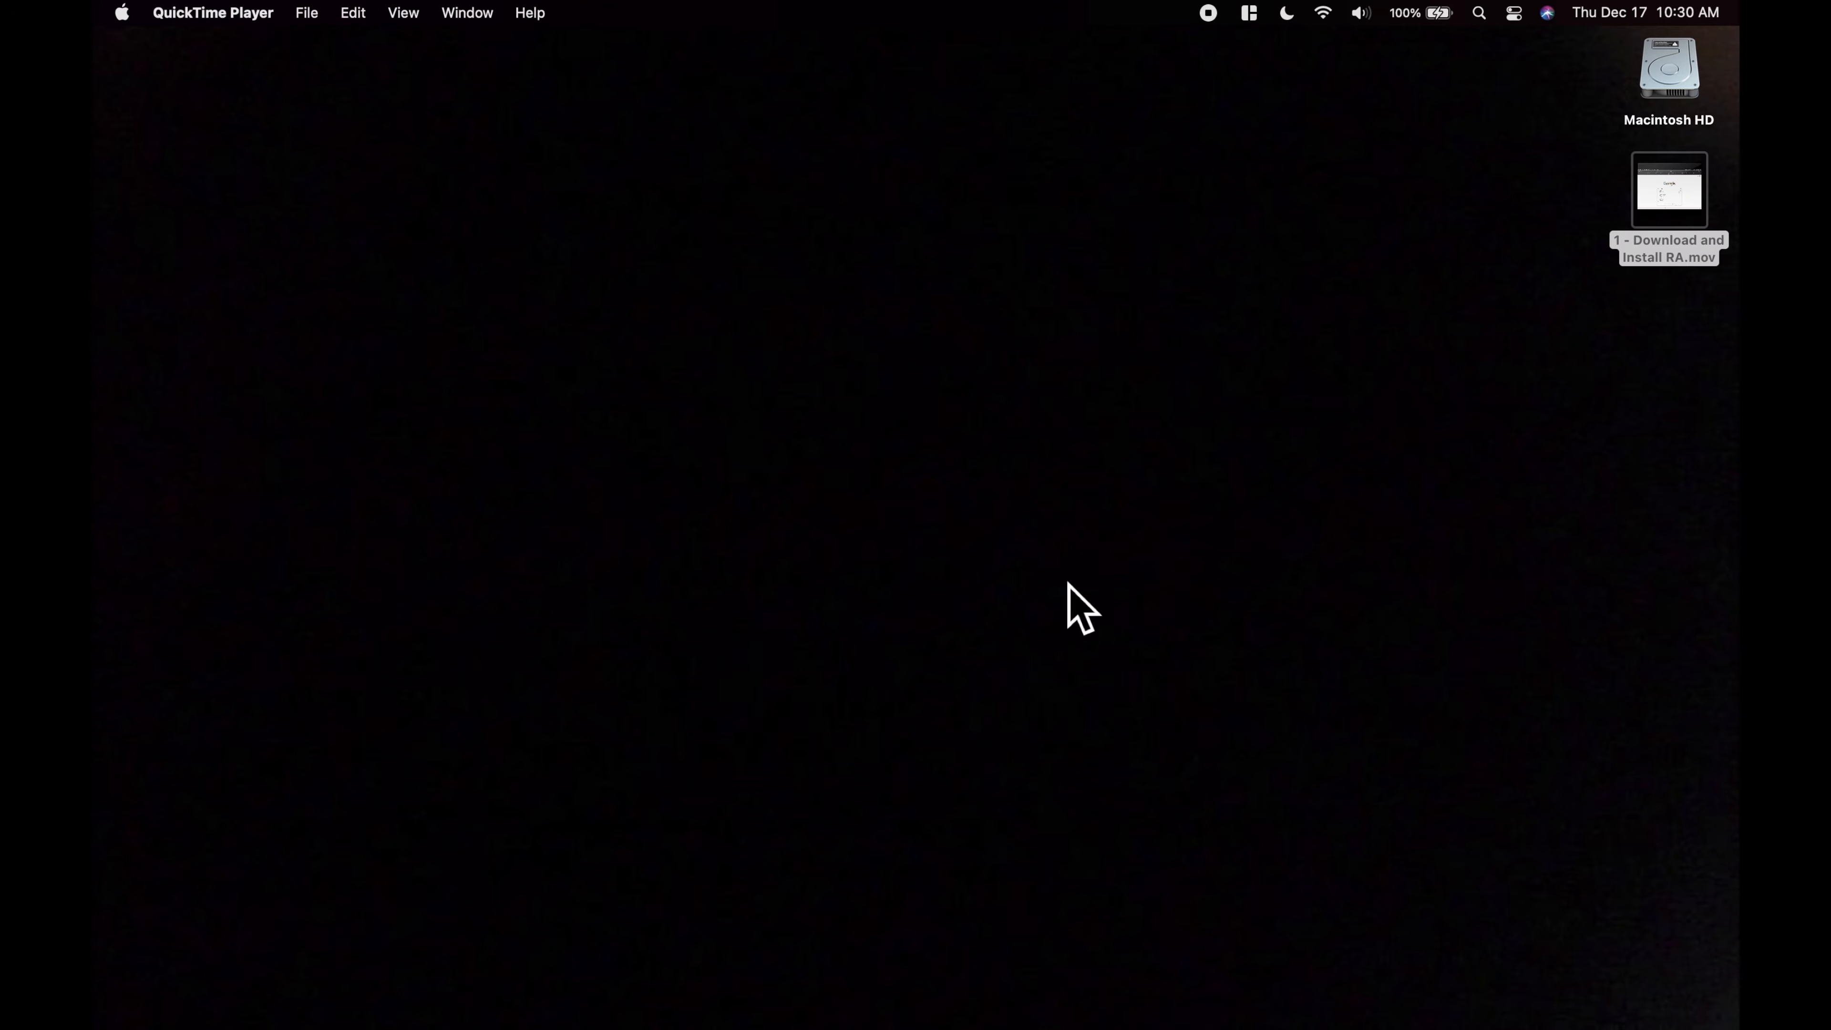
Try to launch RetroArch from Launchpad and cancel the unverified-developer alert without trashing the app
mouse_move(194, 1013)
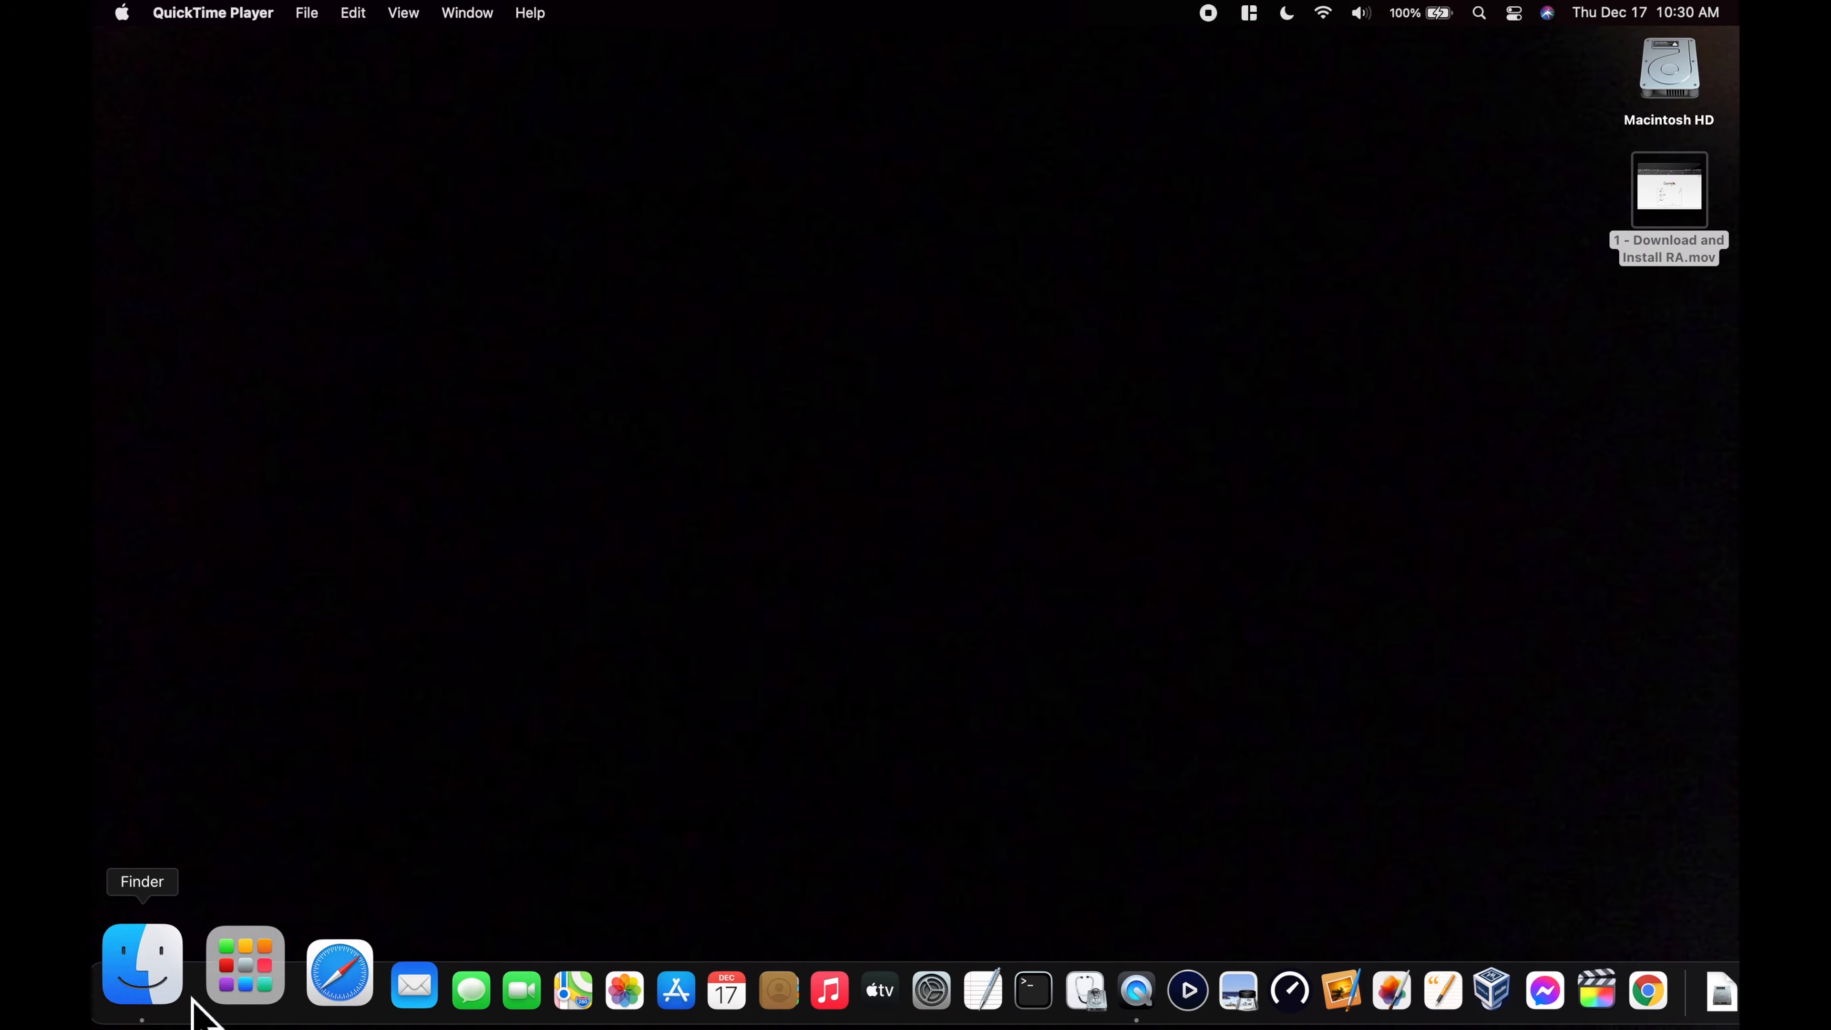
click(234, 981)
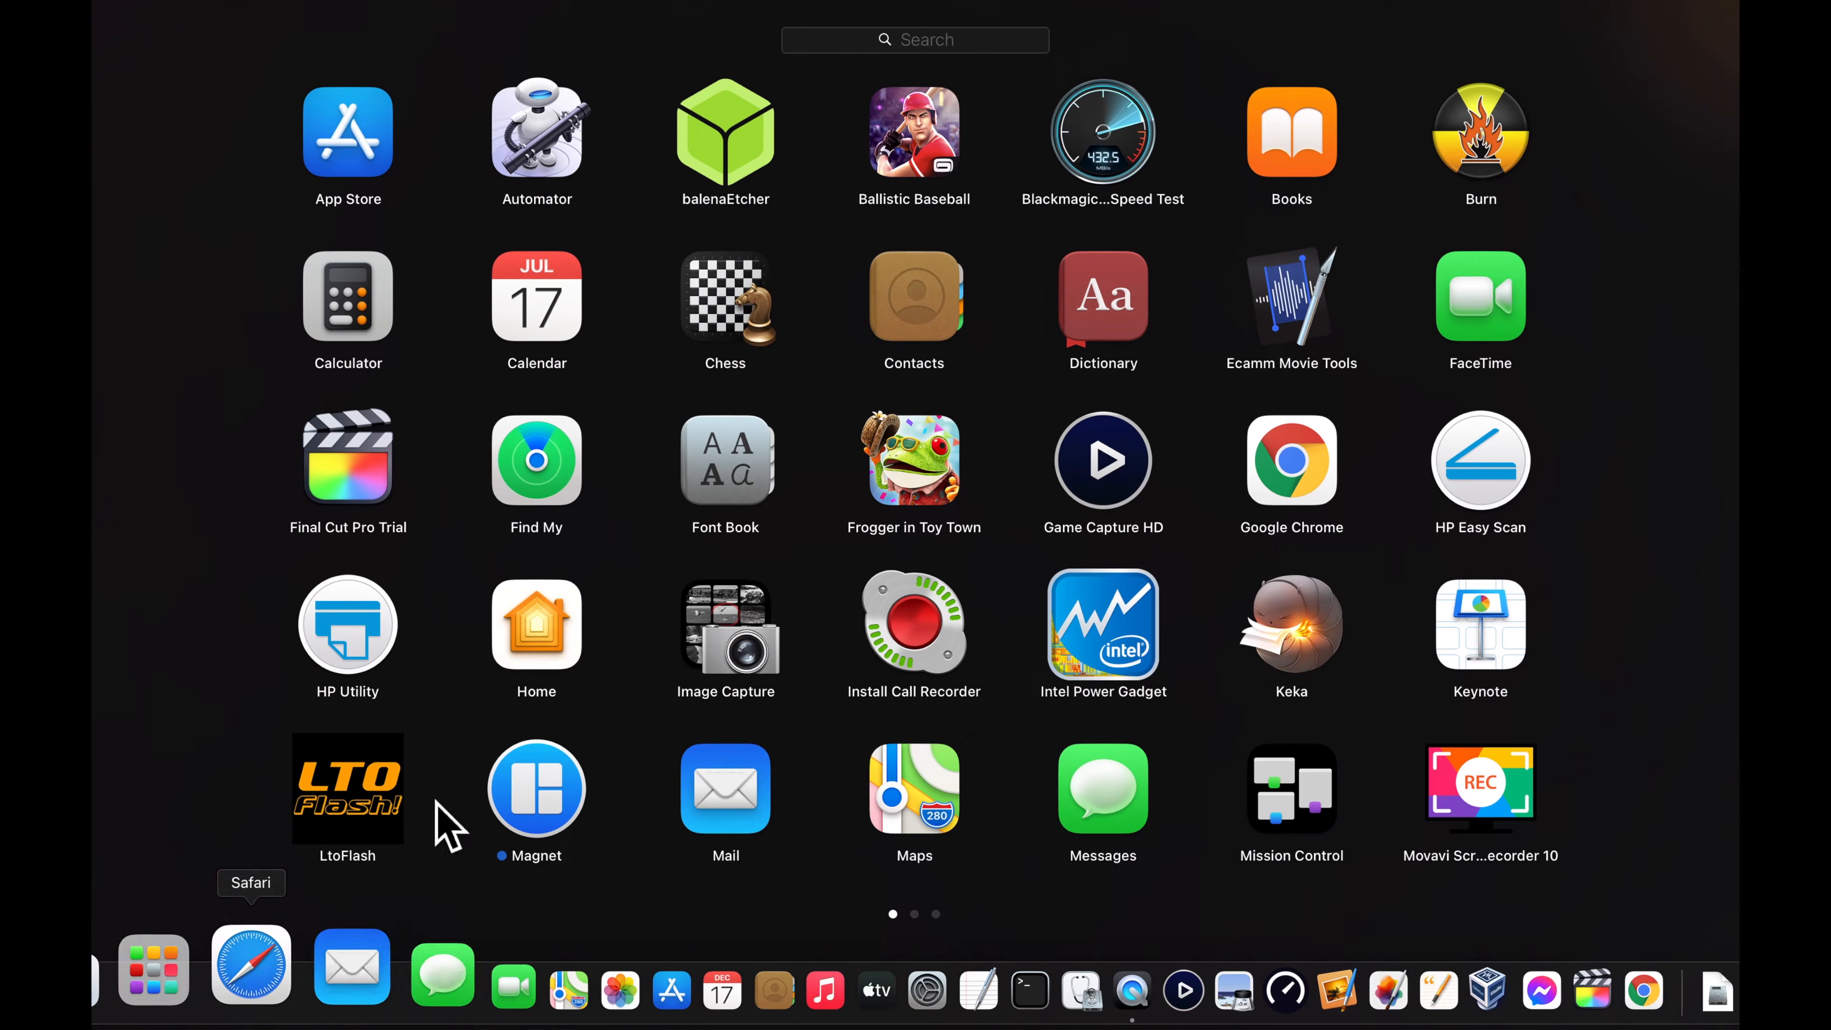
scroll(969, 715, right, 5)
scroll(969, 716, right, 5)
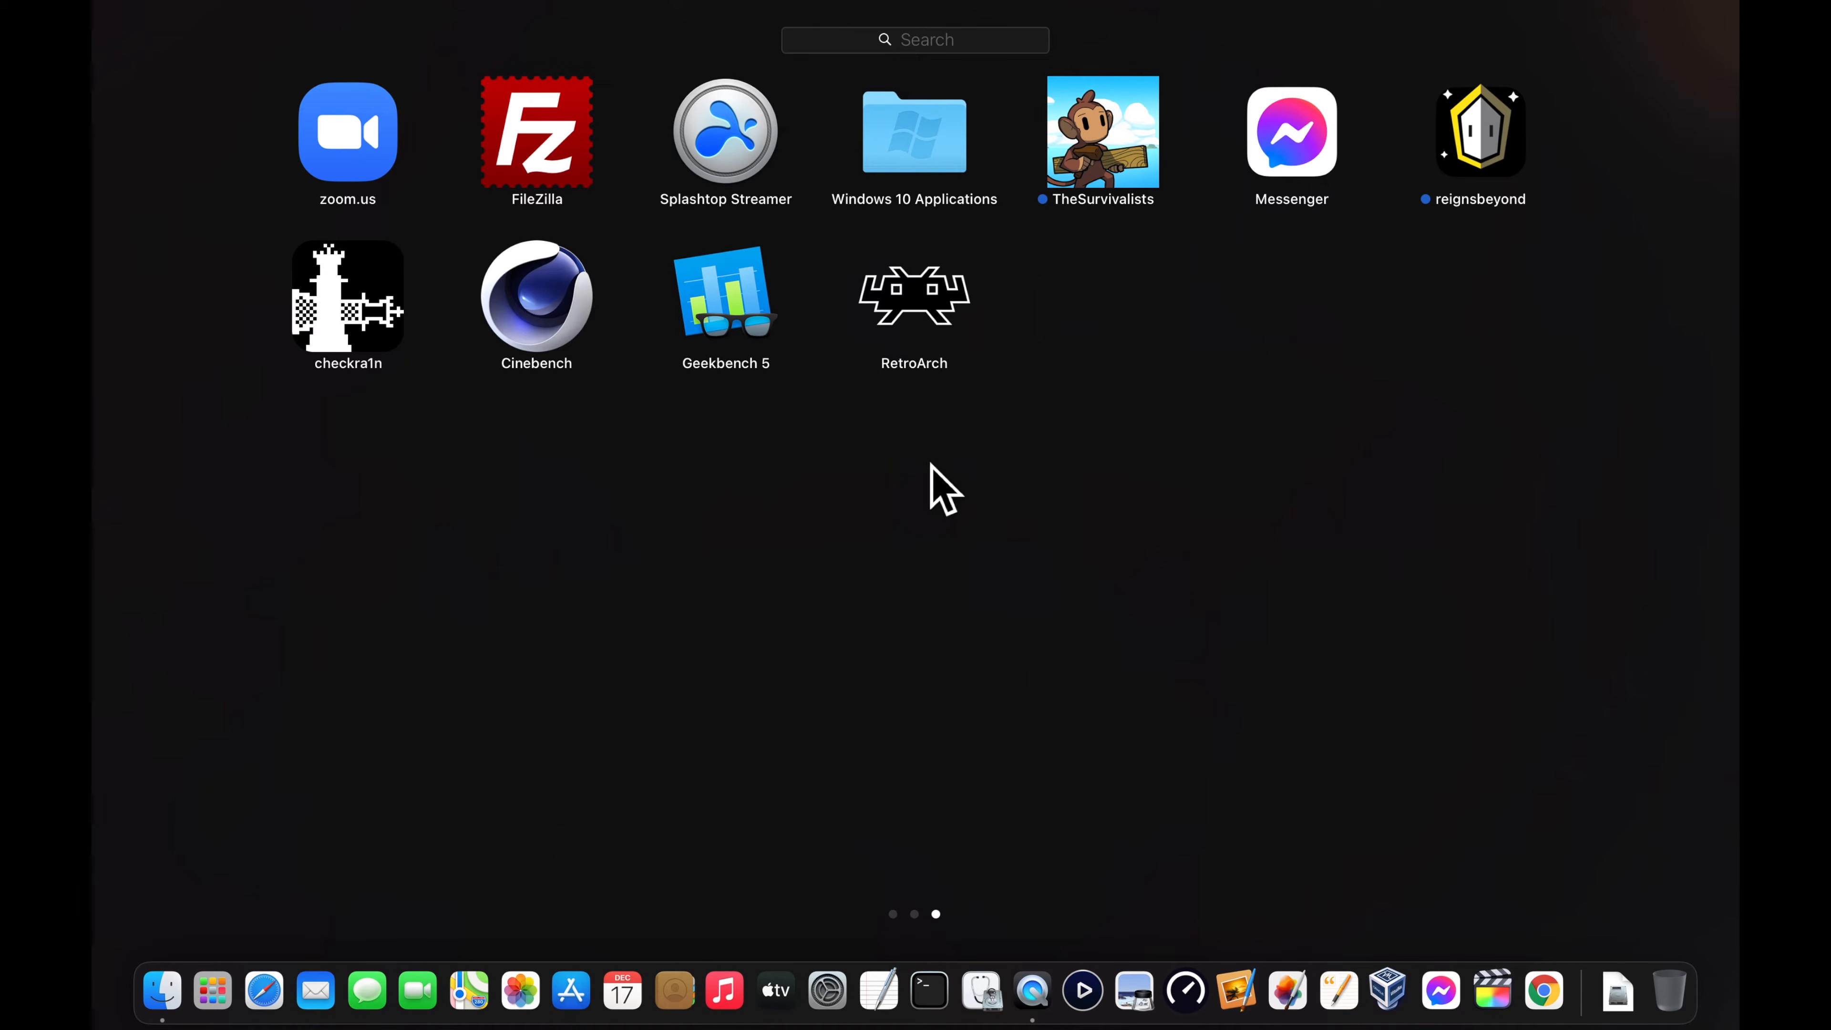
click(922, 305)
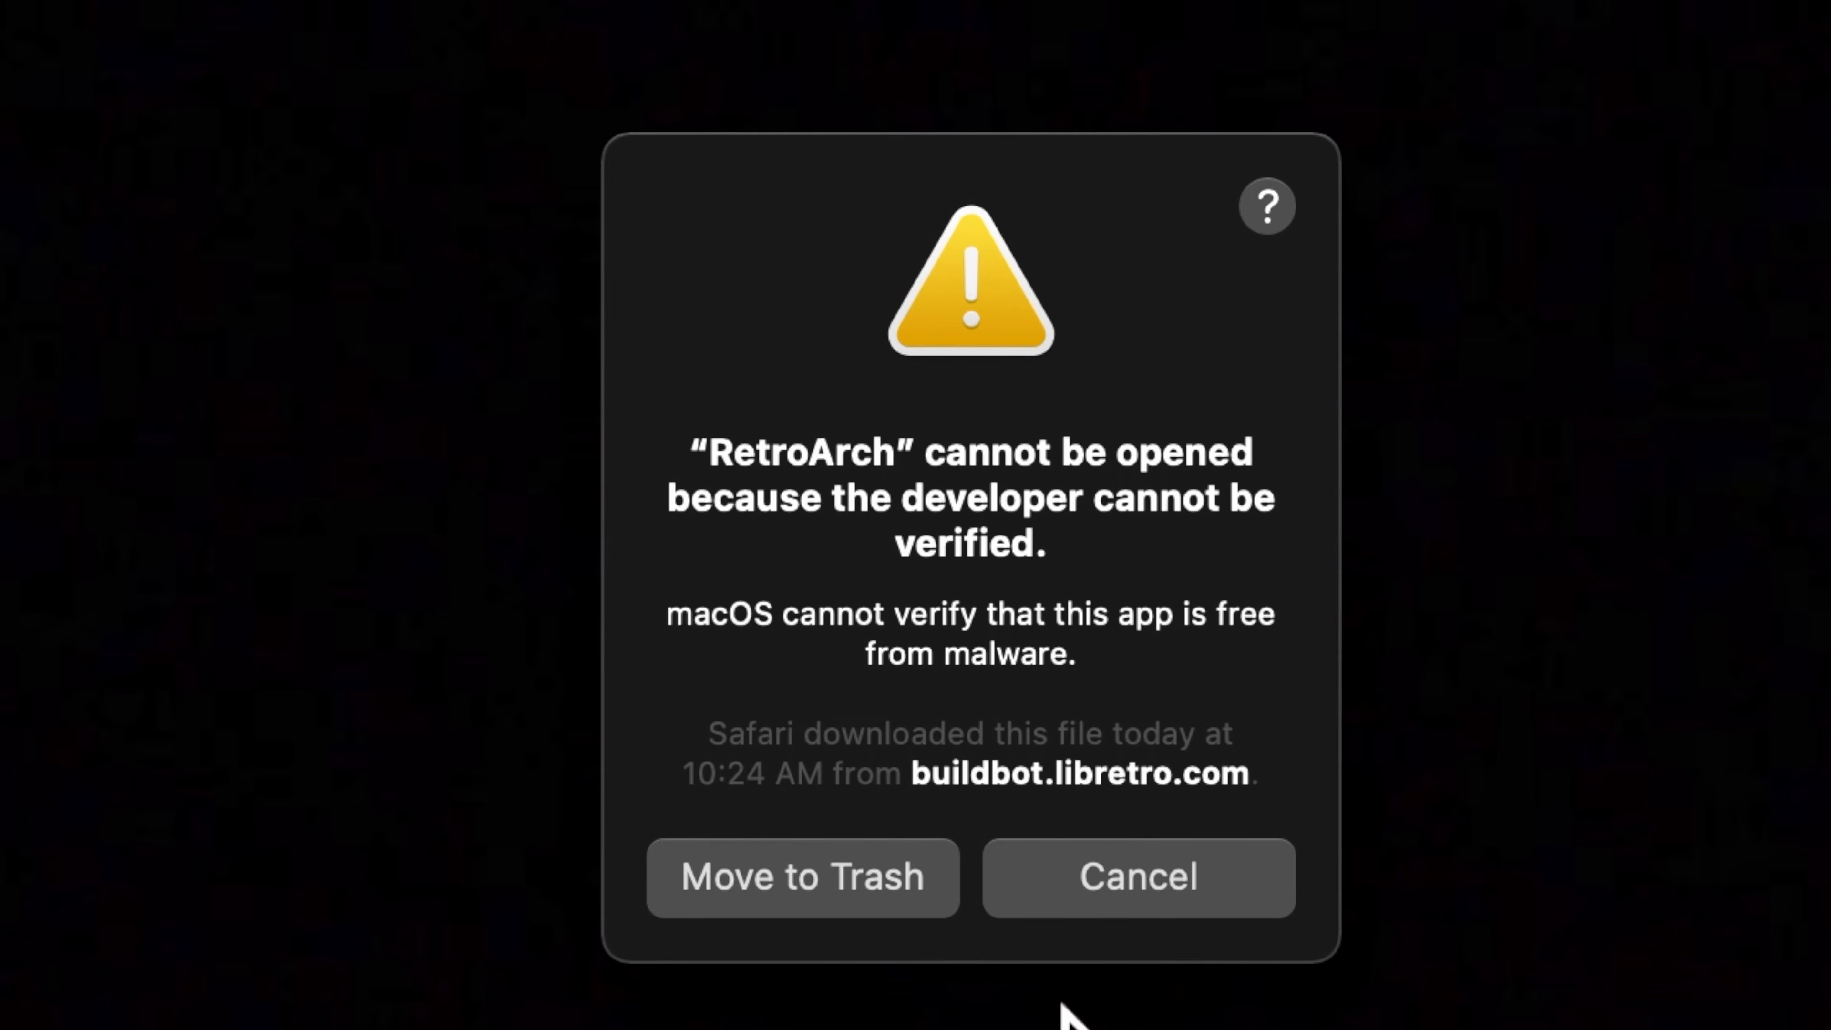
click(1129, 885)
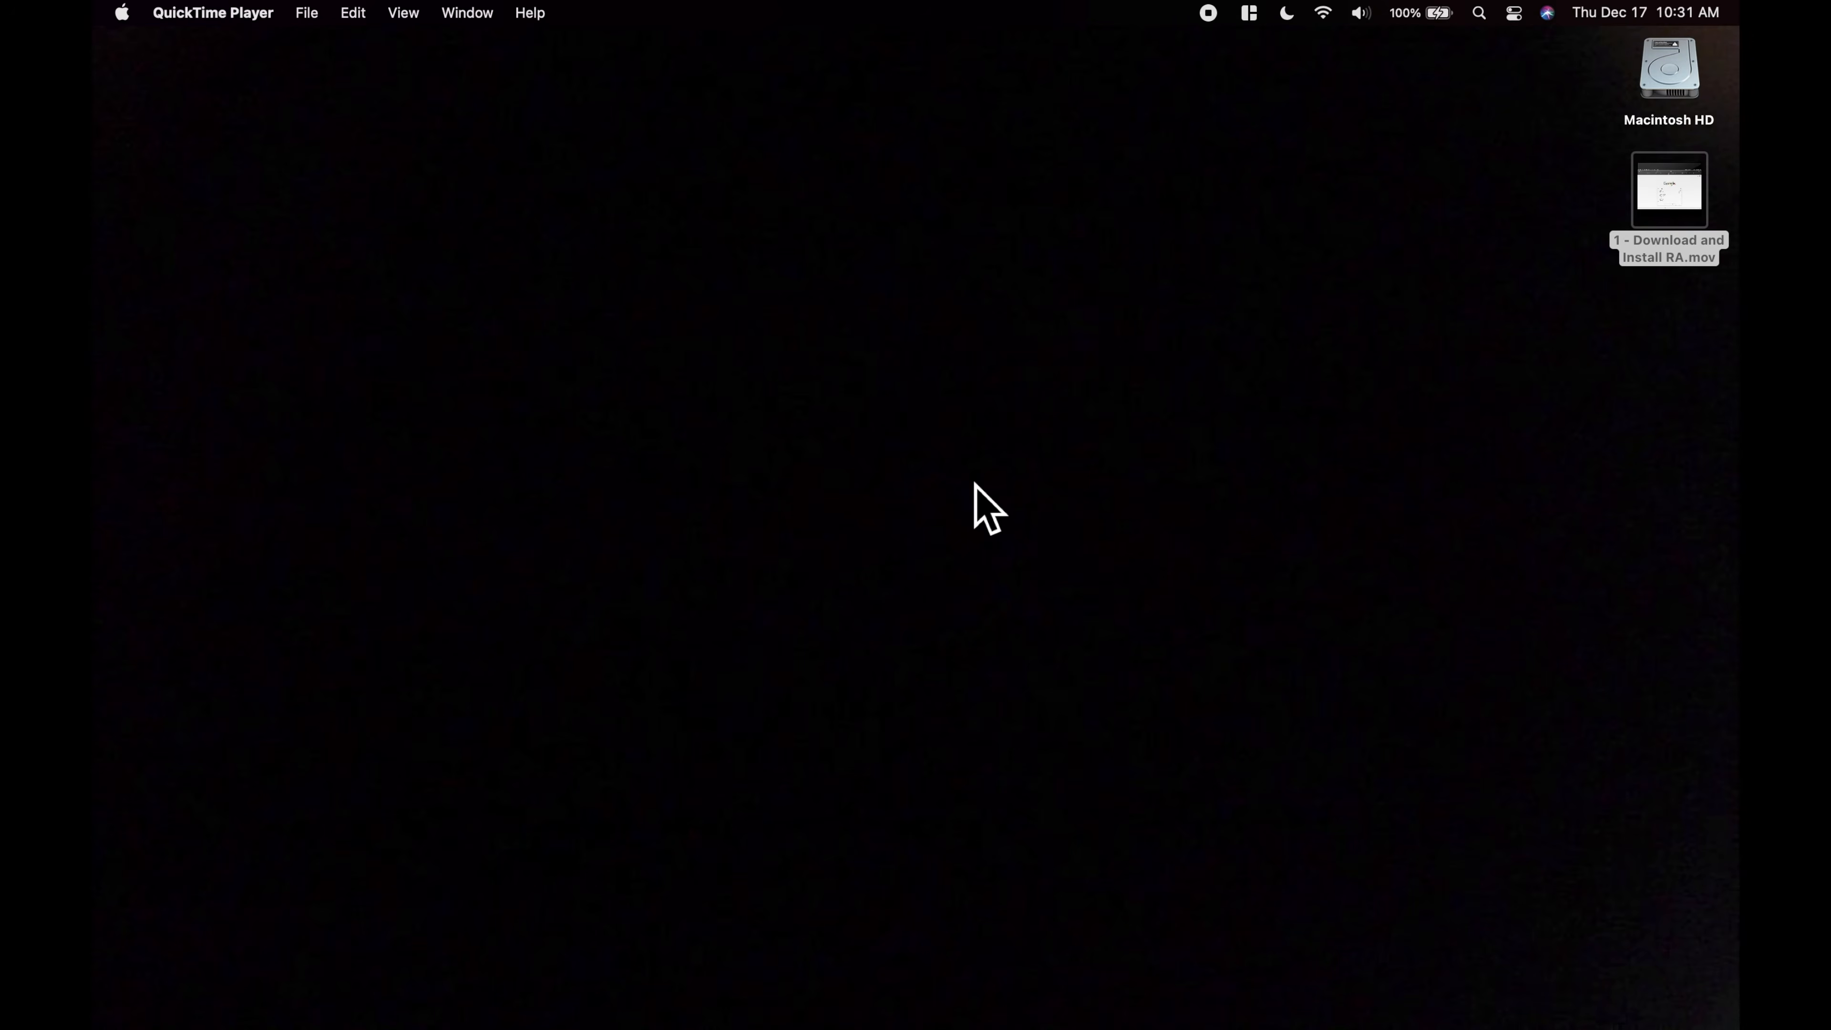
Allow the blocked RetroArch app to open anyway in the Security & Privacy preferences and close the preferences window
click(121, 13)
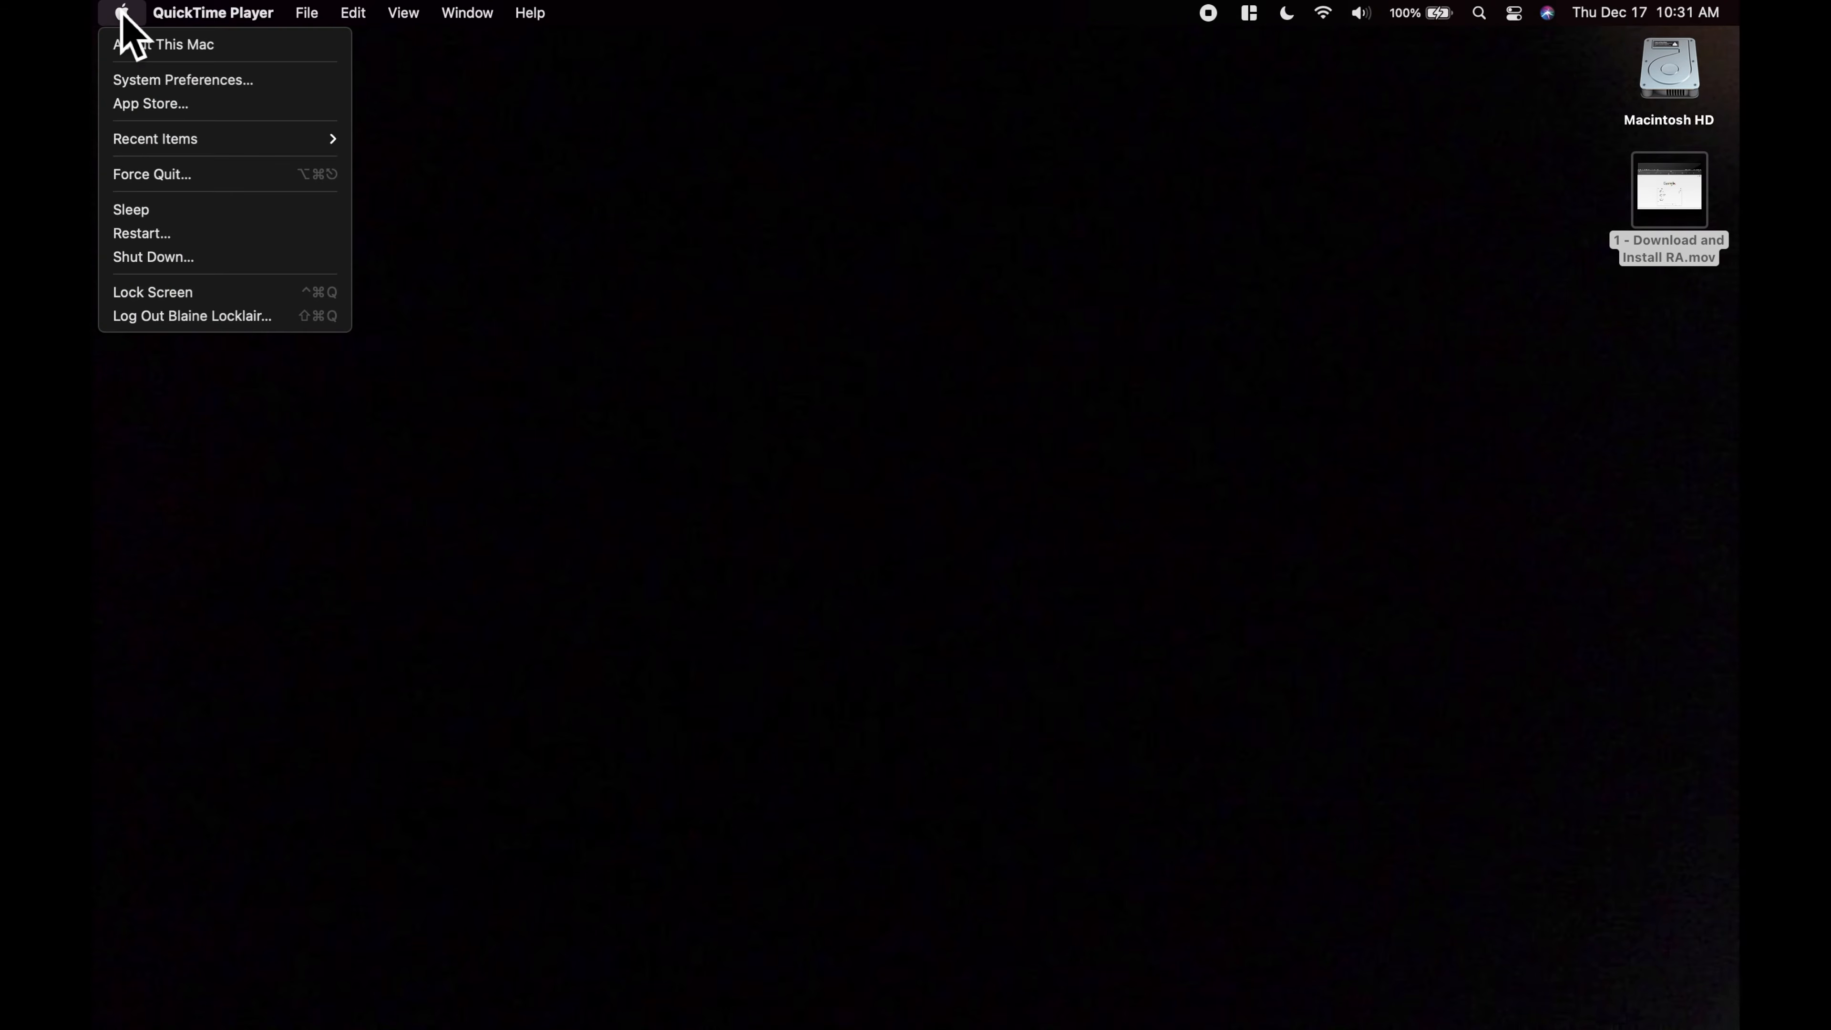
click(148, 81)
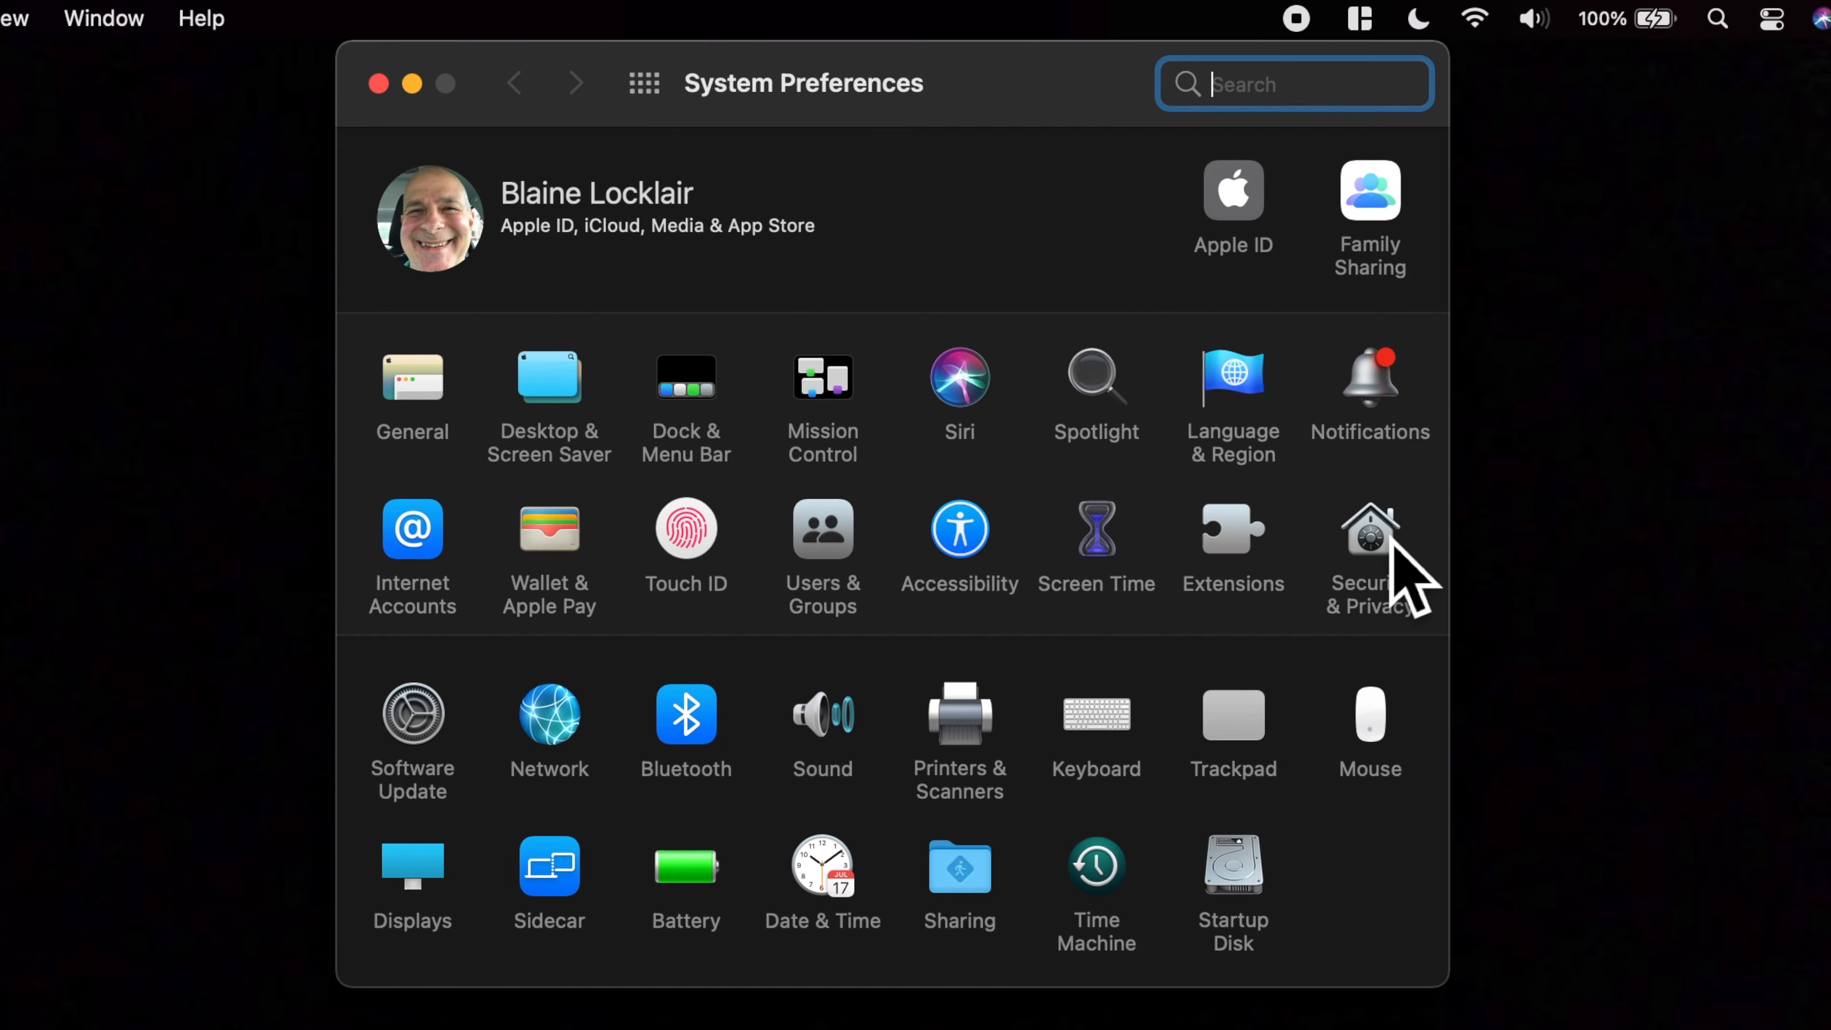
click(1391, 545)
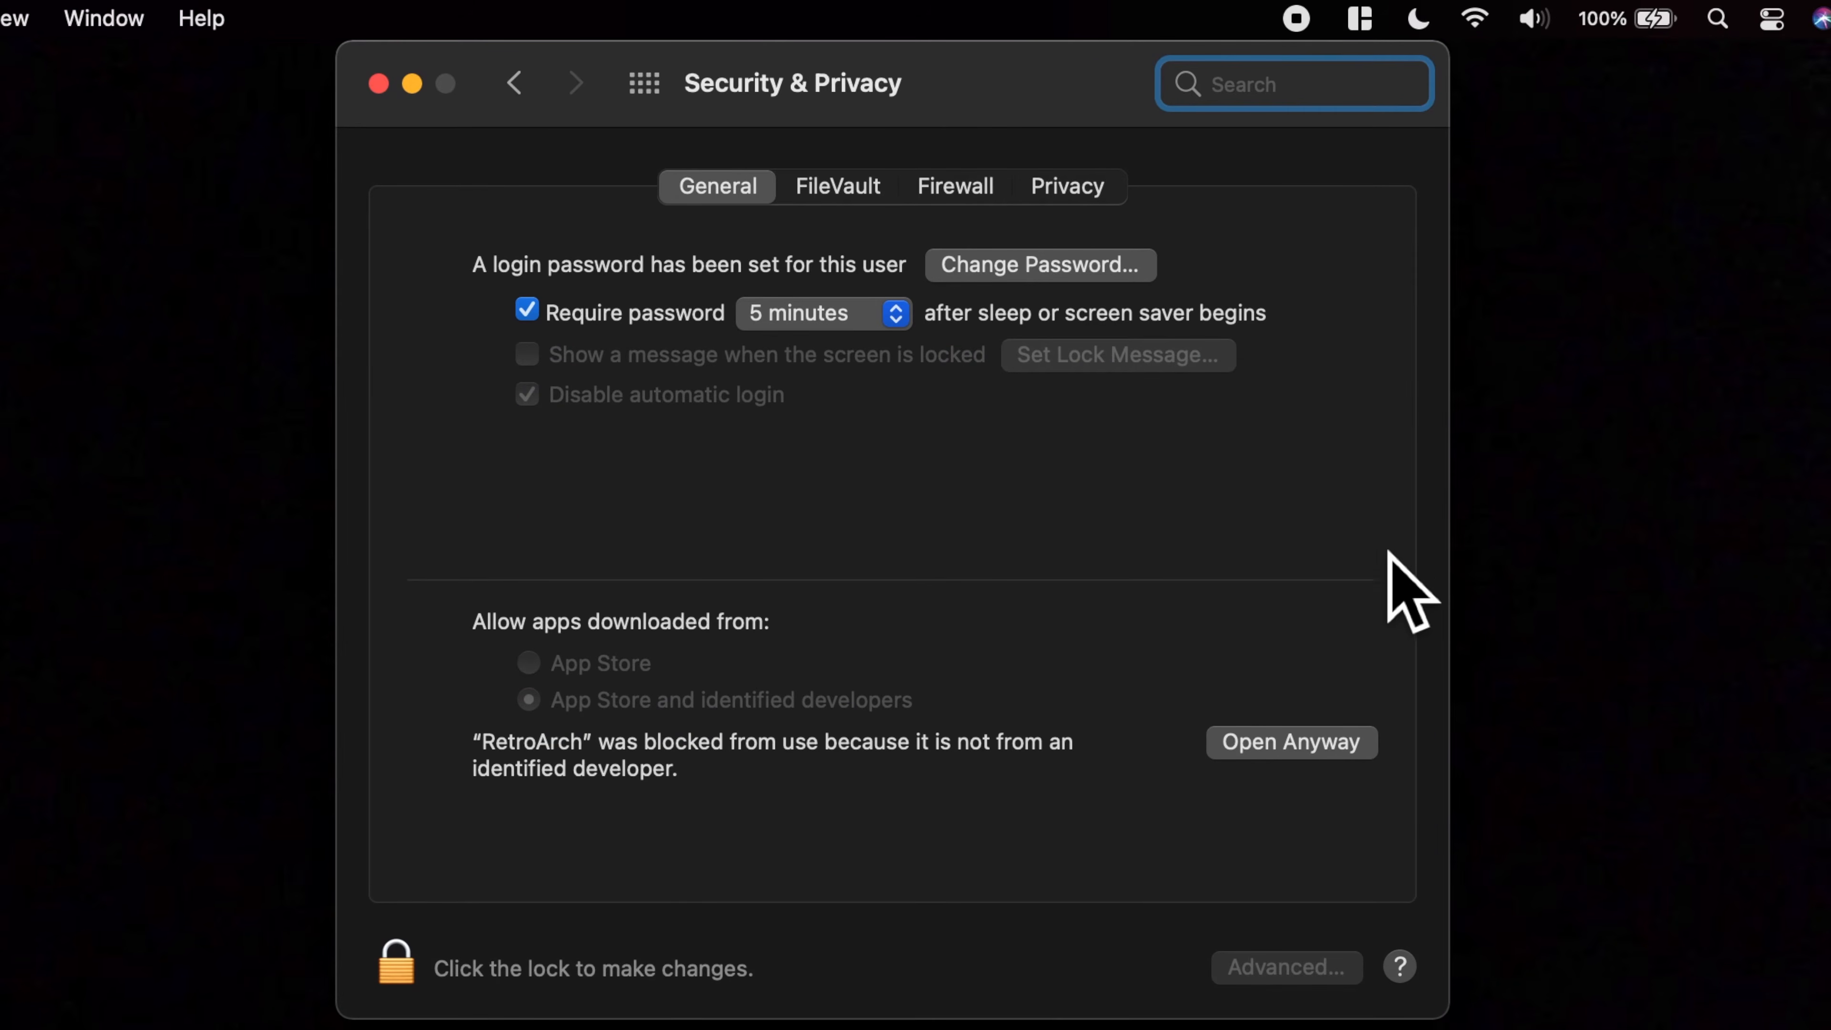
click(1313, 754)
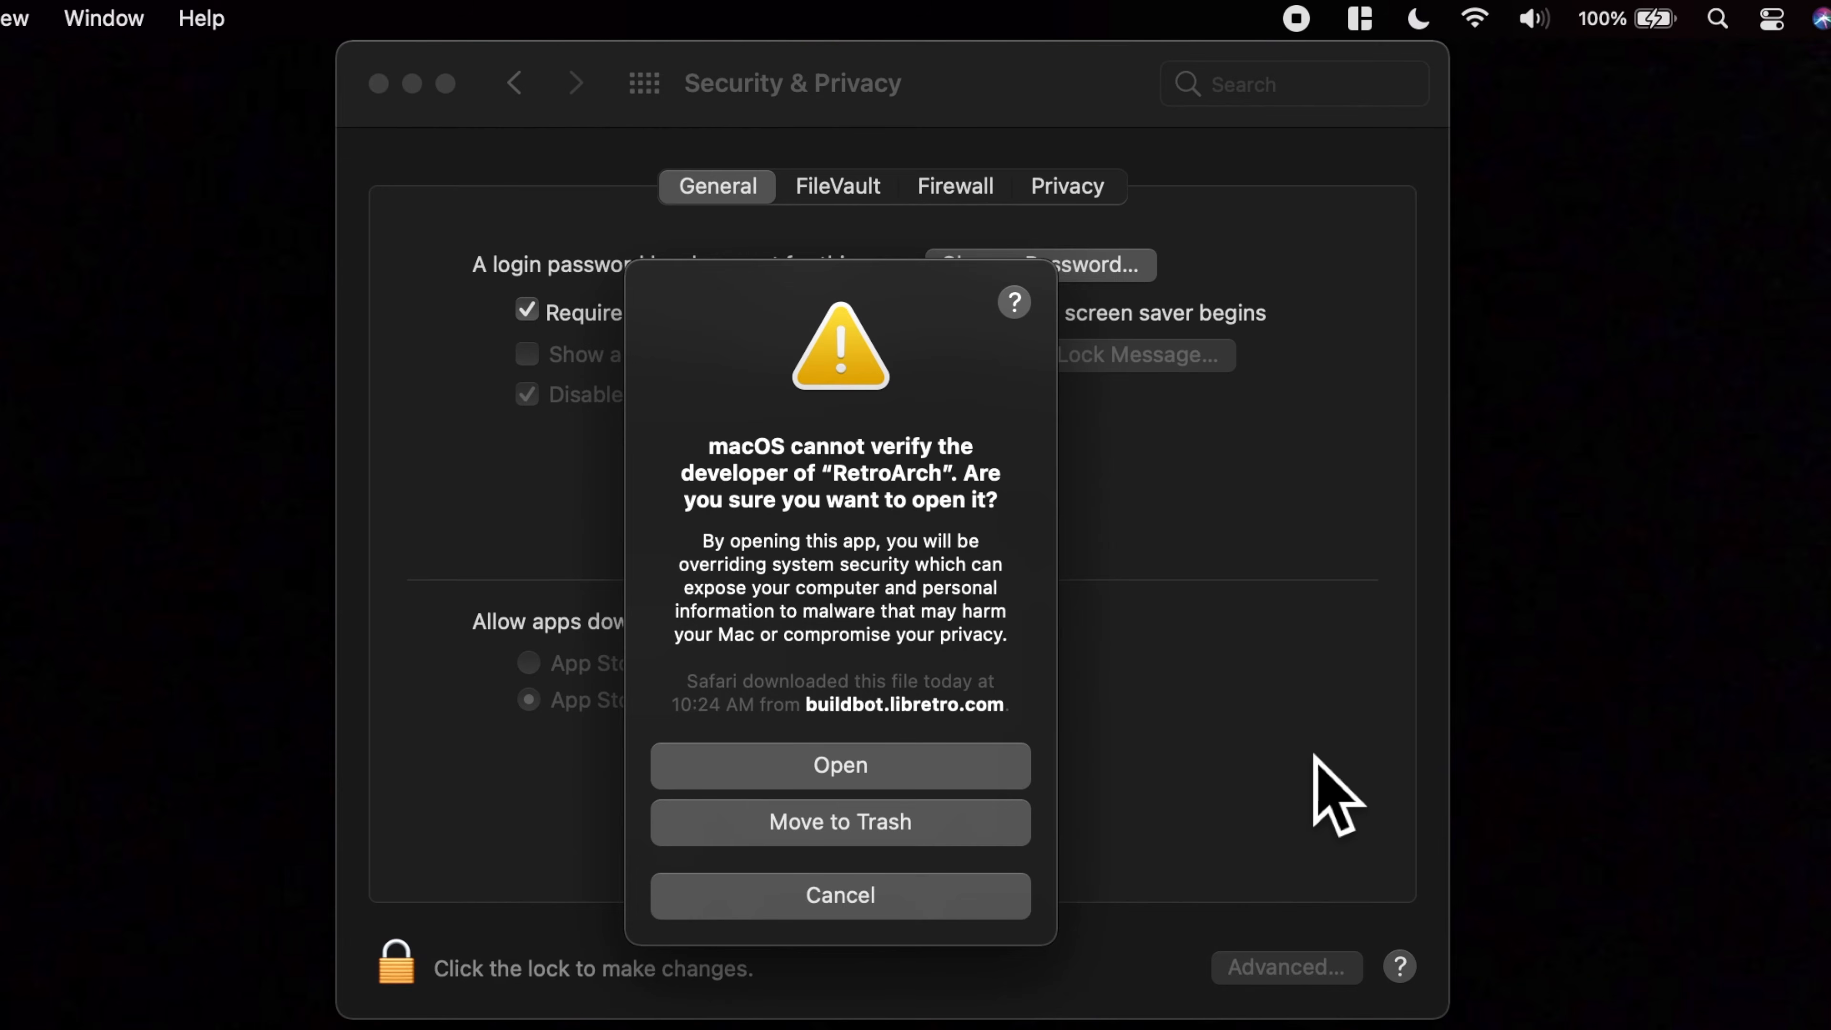
click(903, 779)
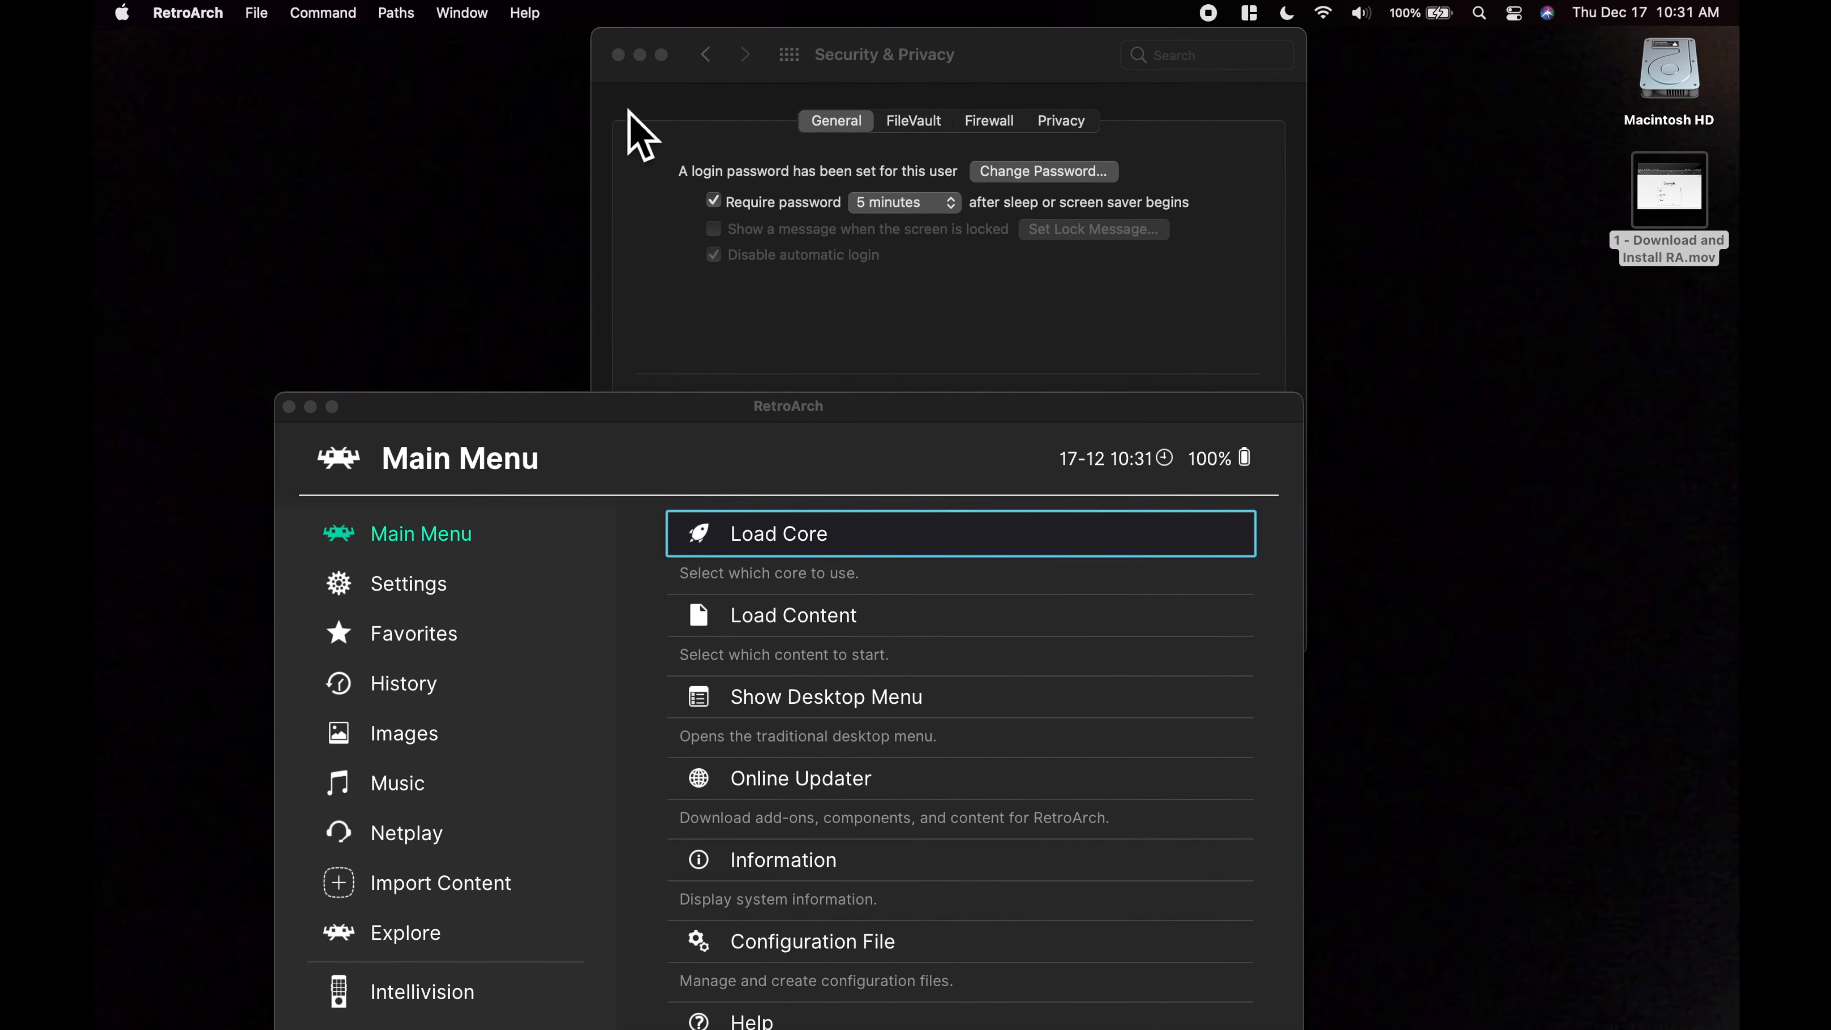
click(619, 57)
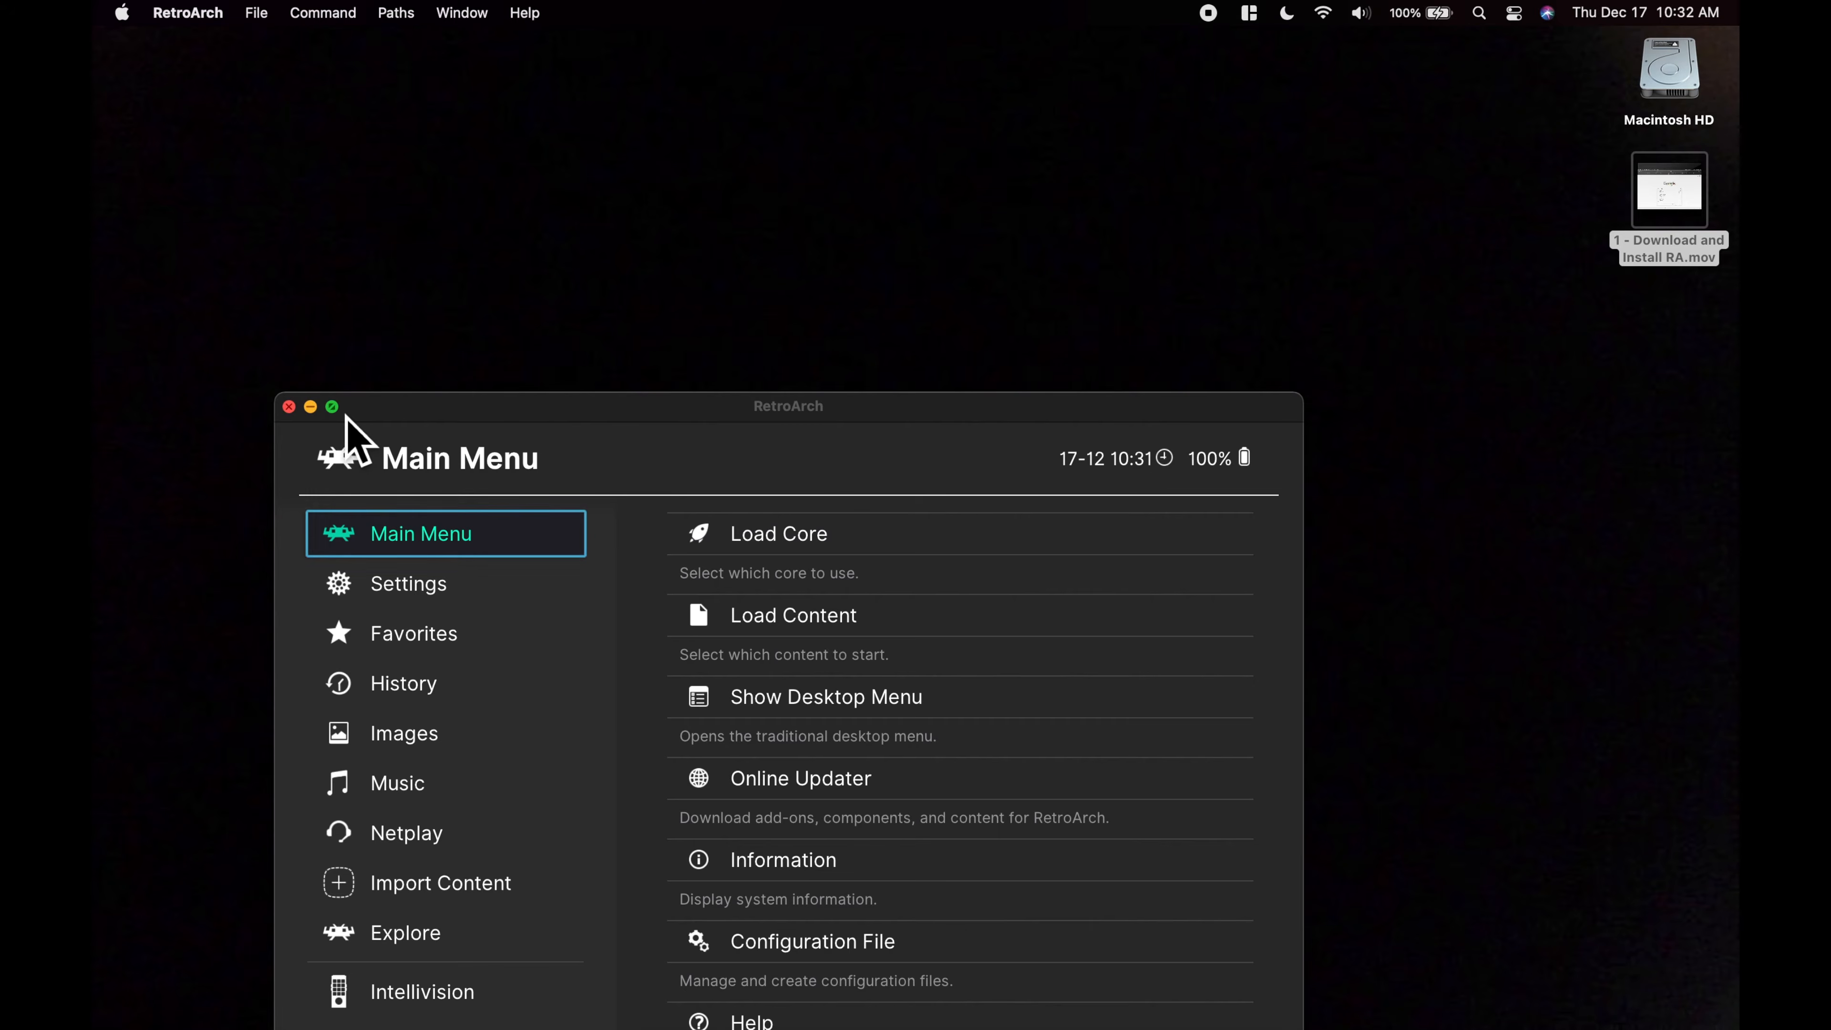
Make RetroArch full screen and download the Nintendo - SNES / SFC (Snes9x - Current) core through the Online Updater
click(332, 407)
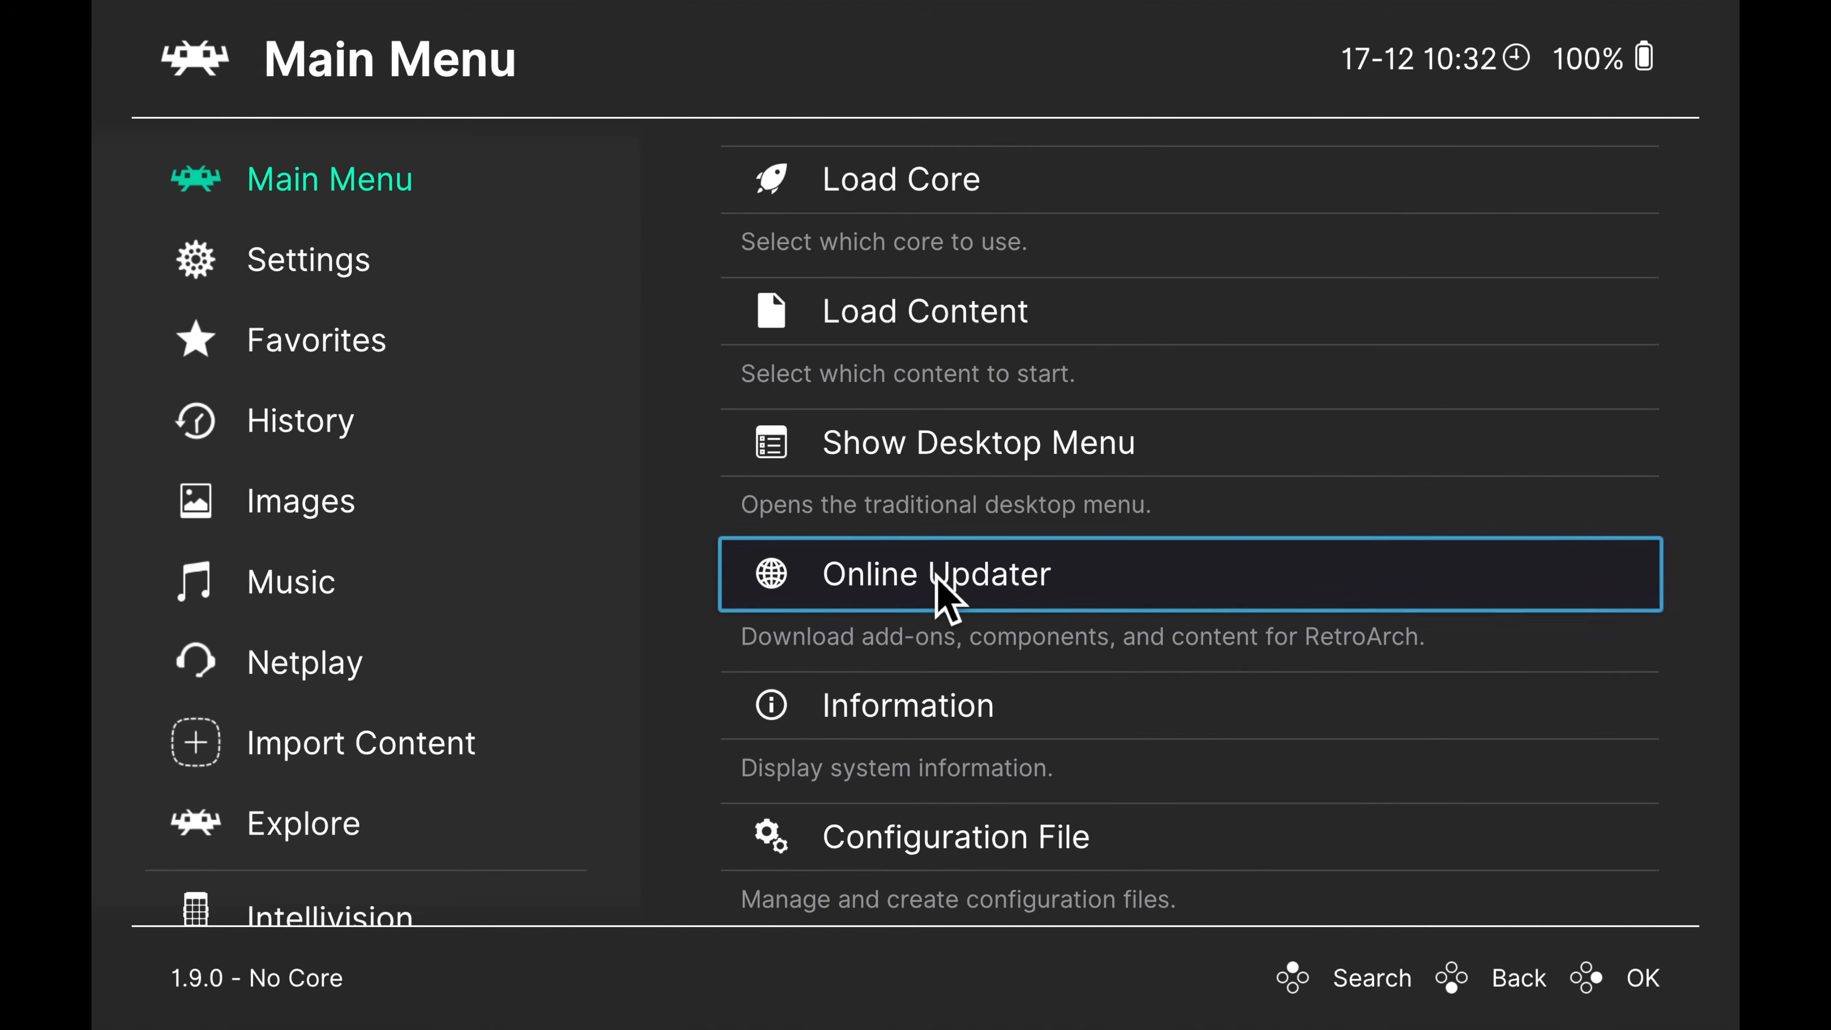
click(944, 599)
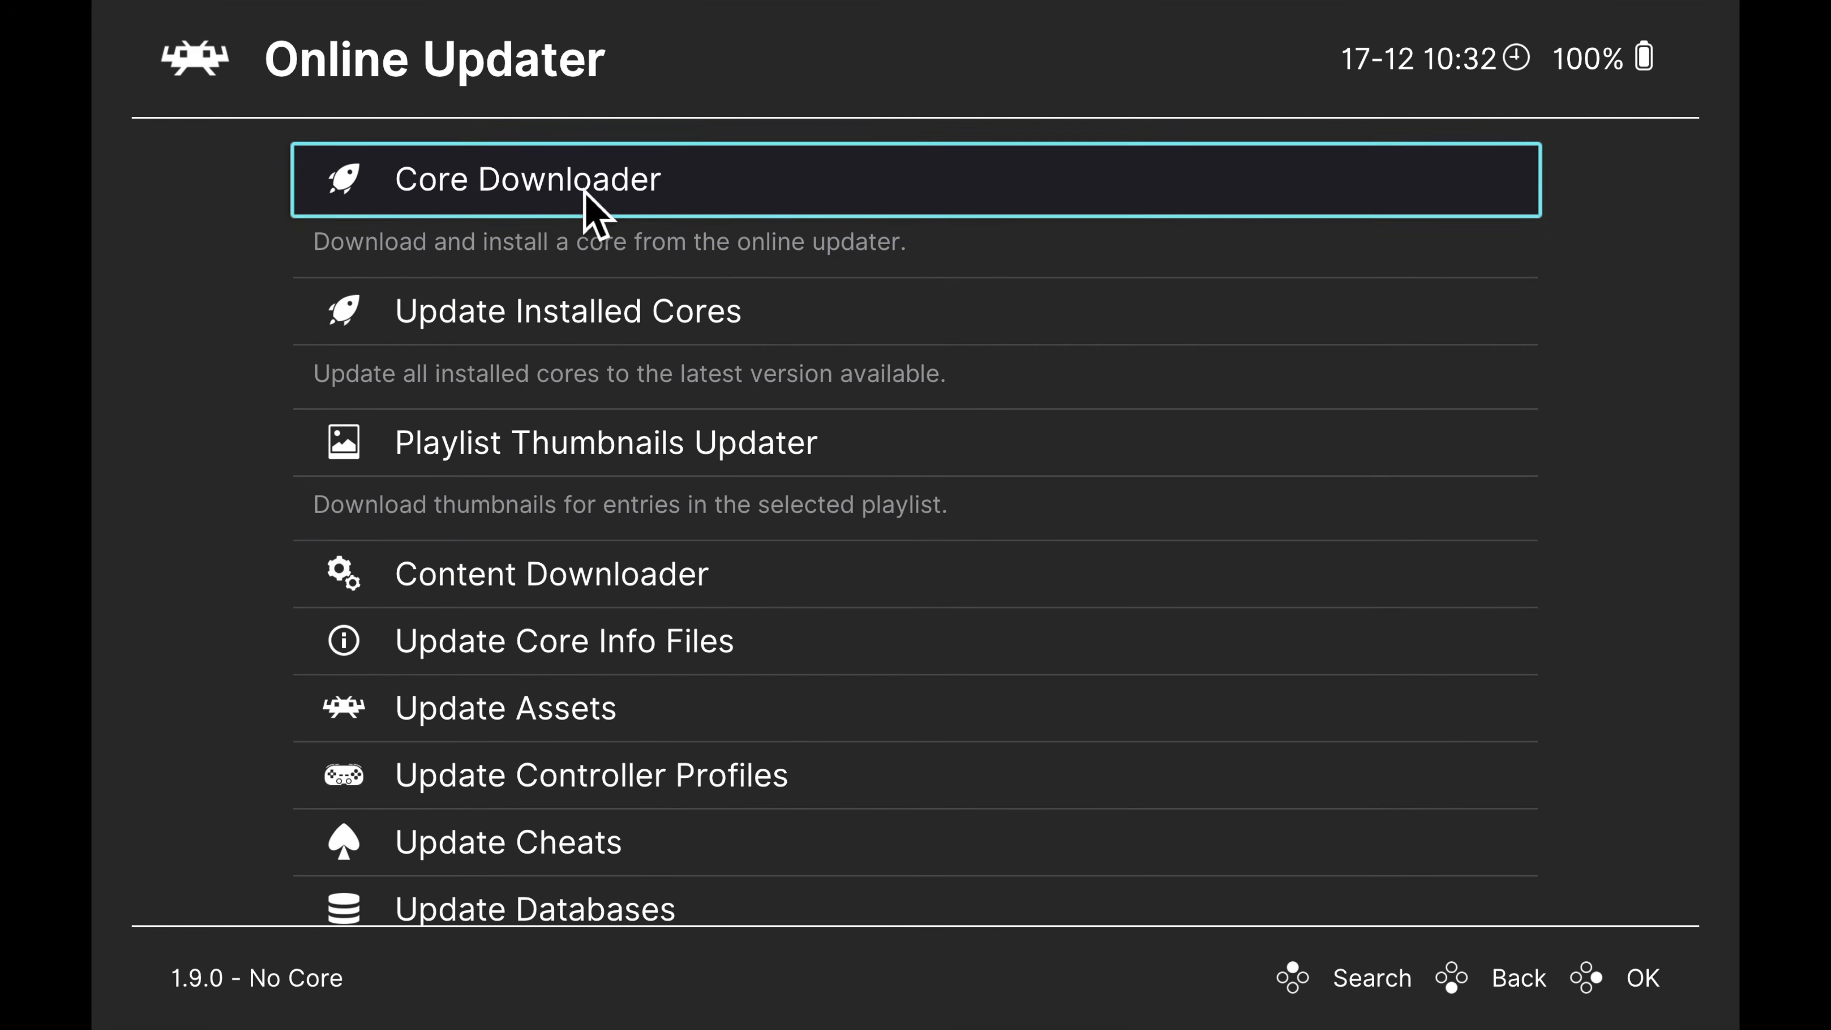
click(595, 215)
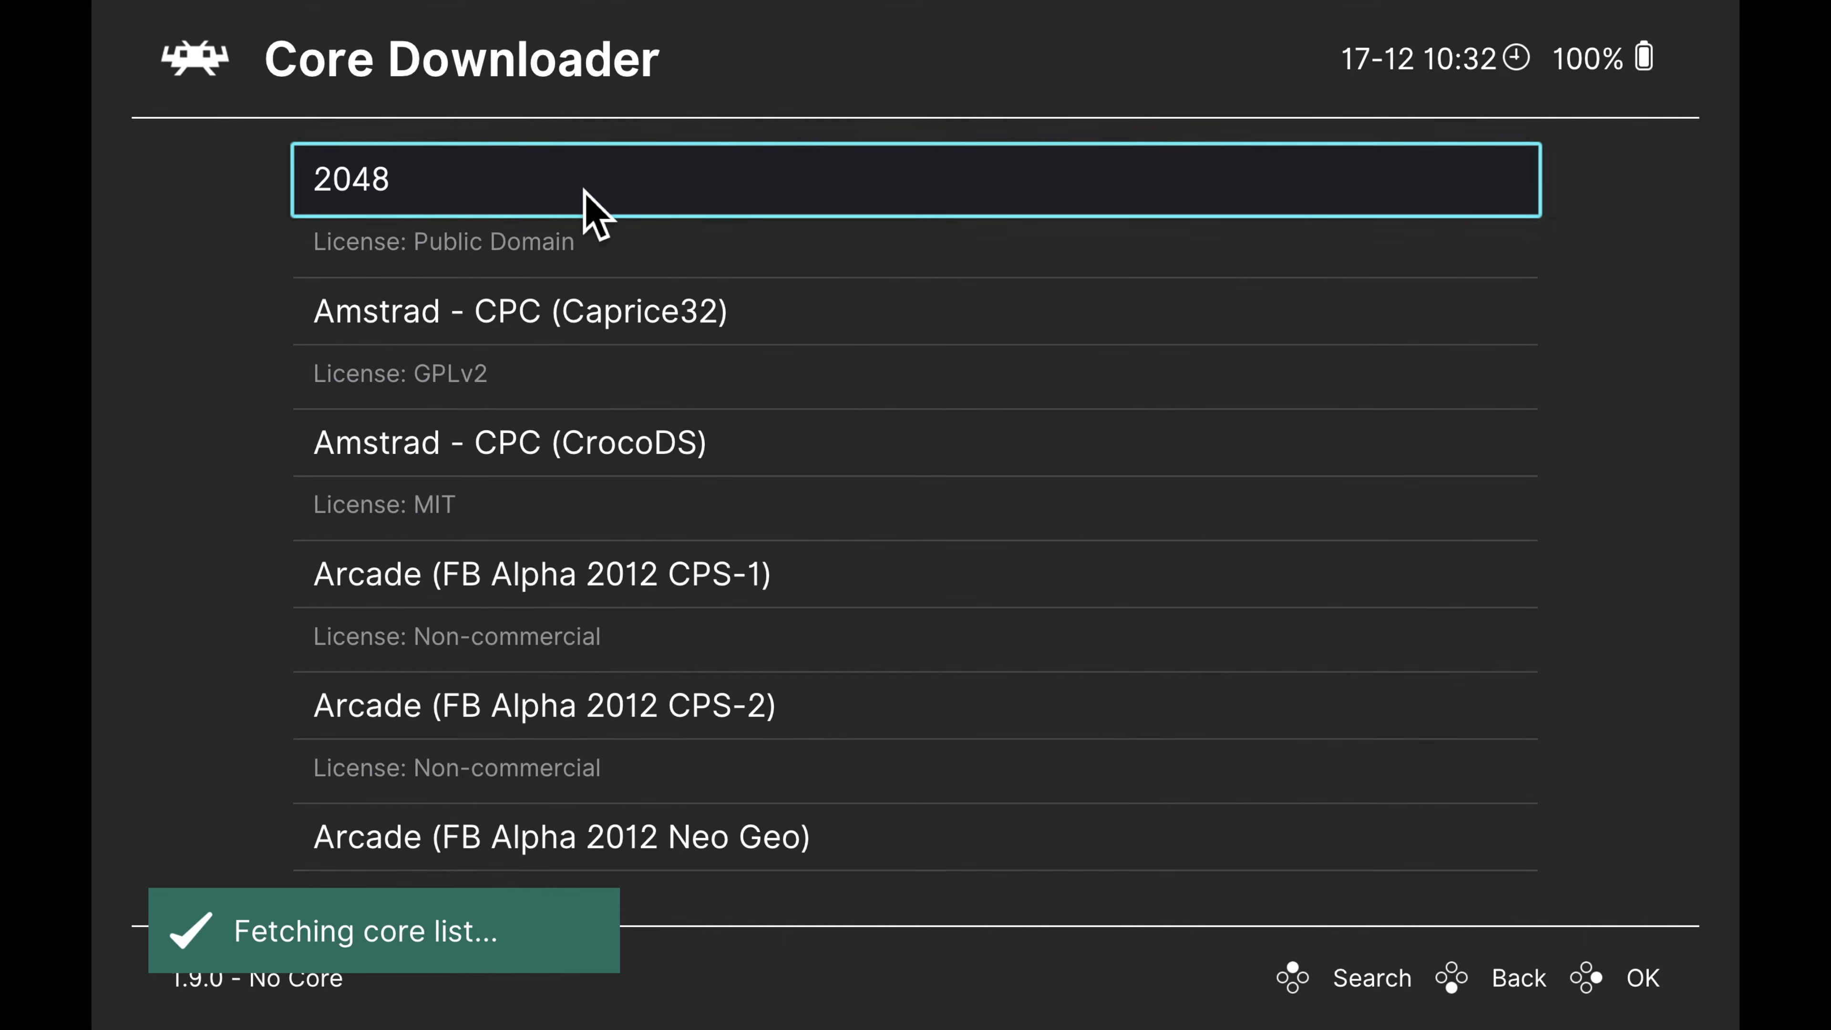
scroll(595, 215, down, 20)
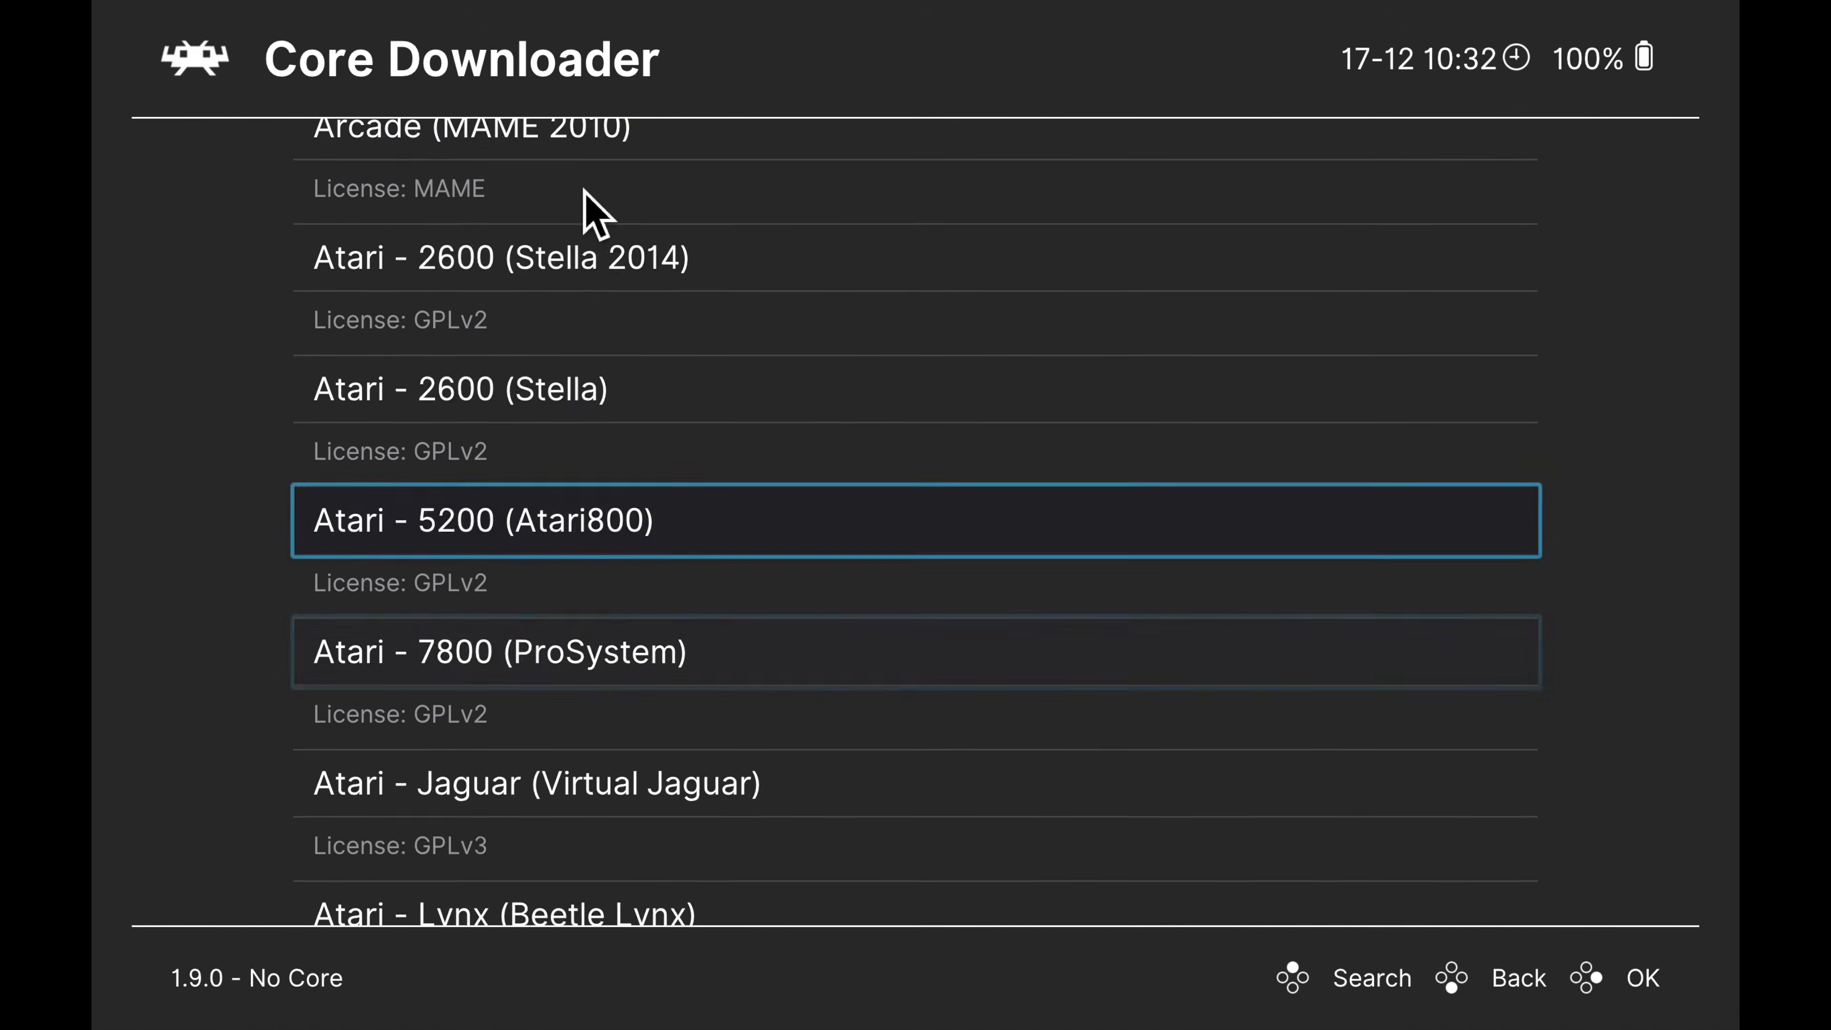
scroll(595, 215, down, 20)
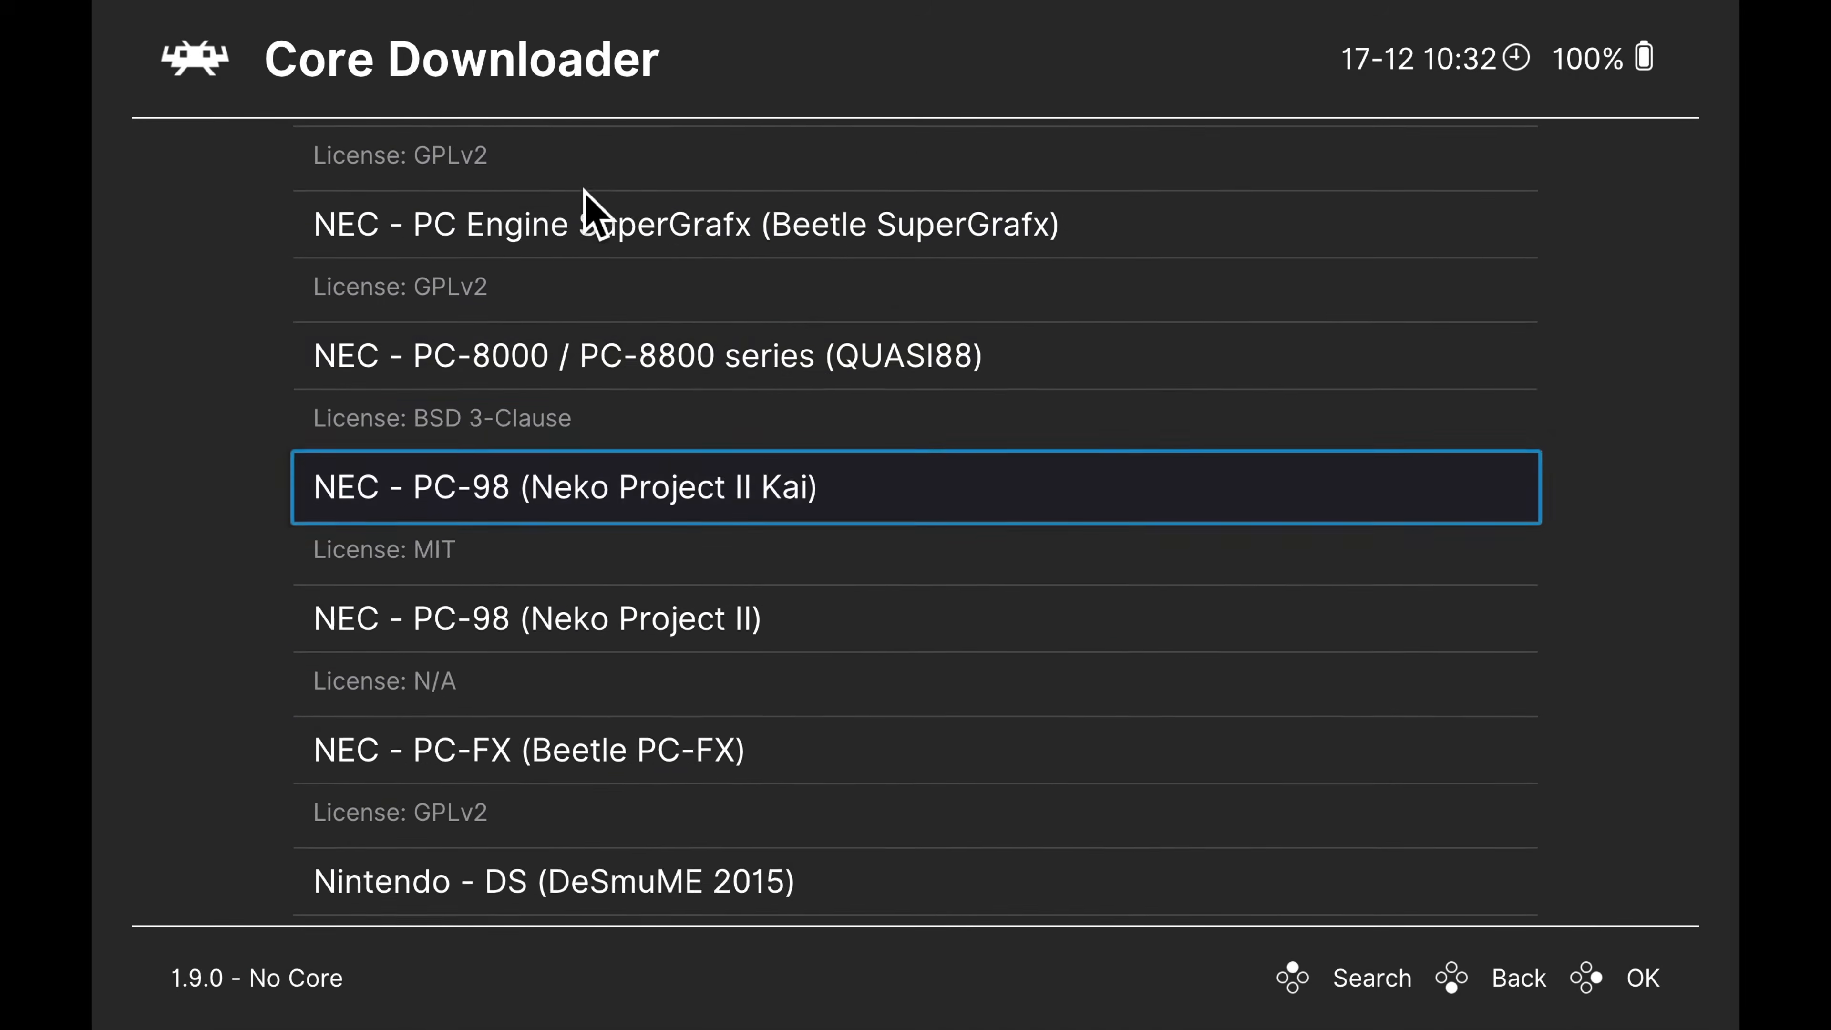
scroll(594, 215, down, 16)
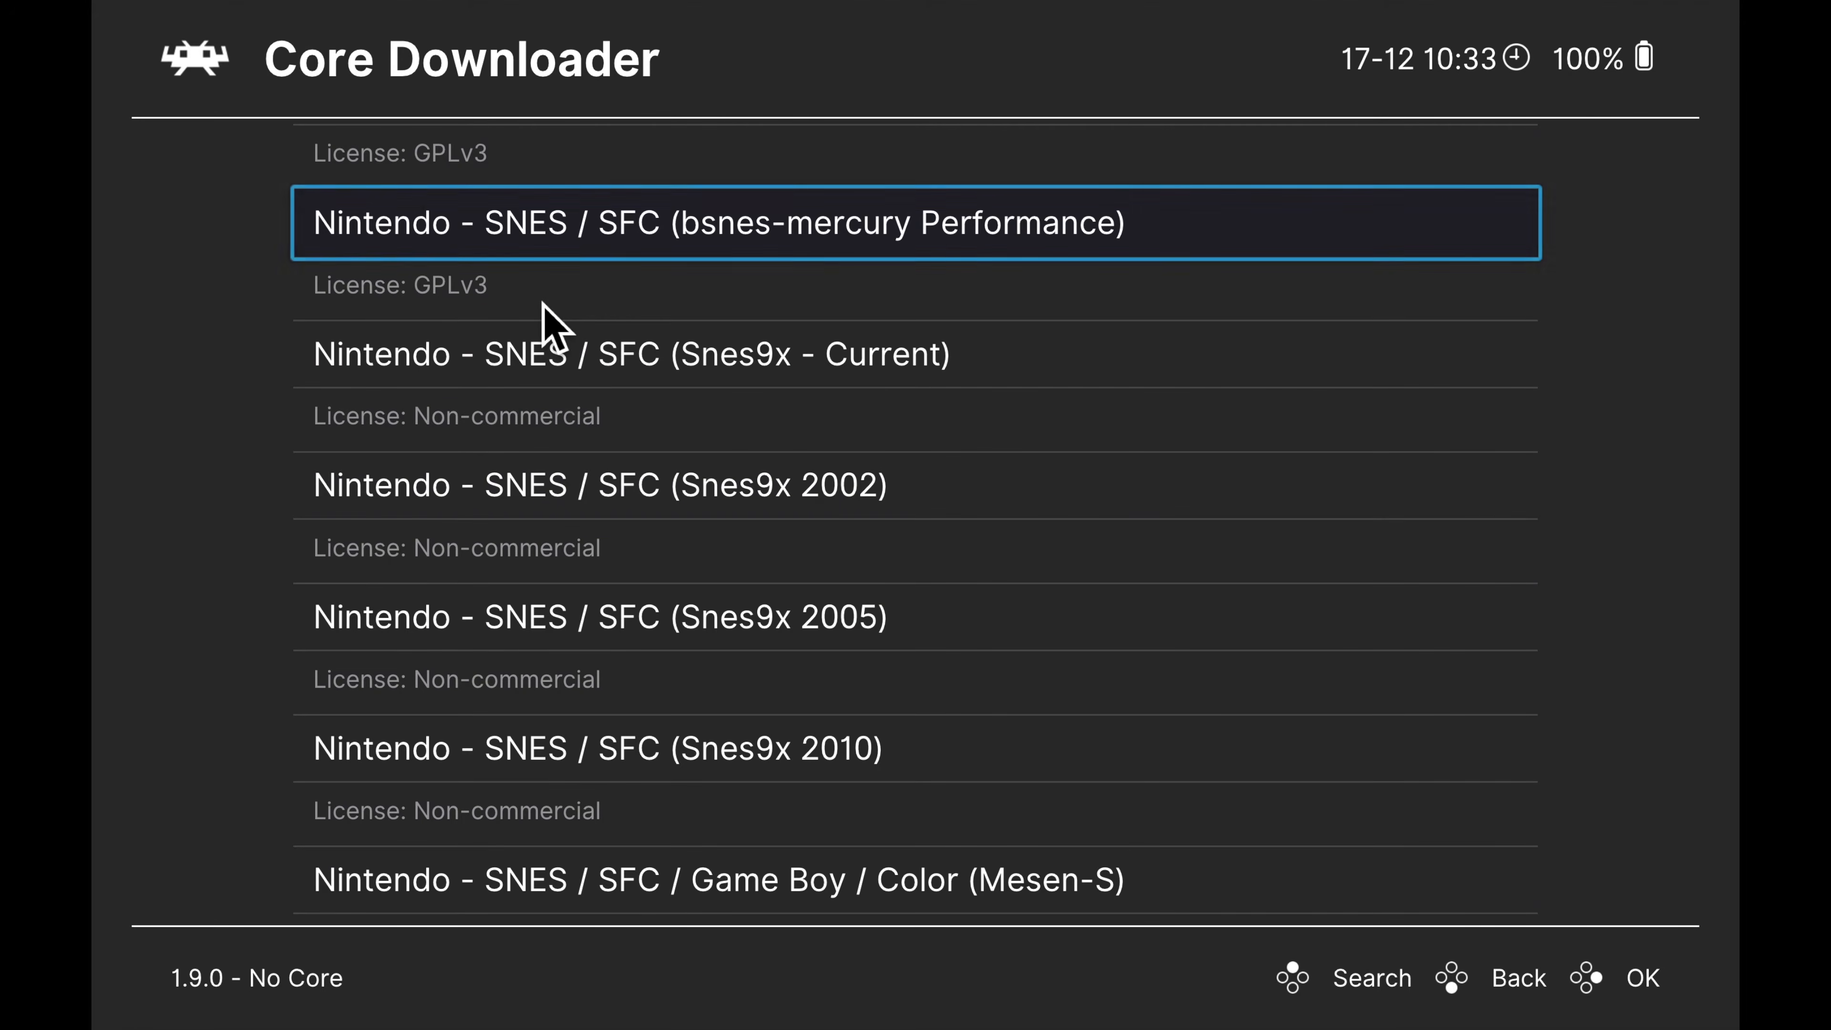
scroll(544, 307, down, 1)
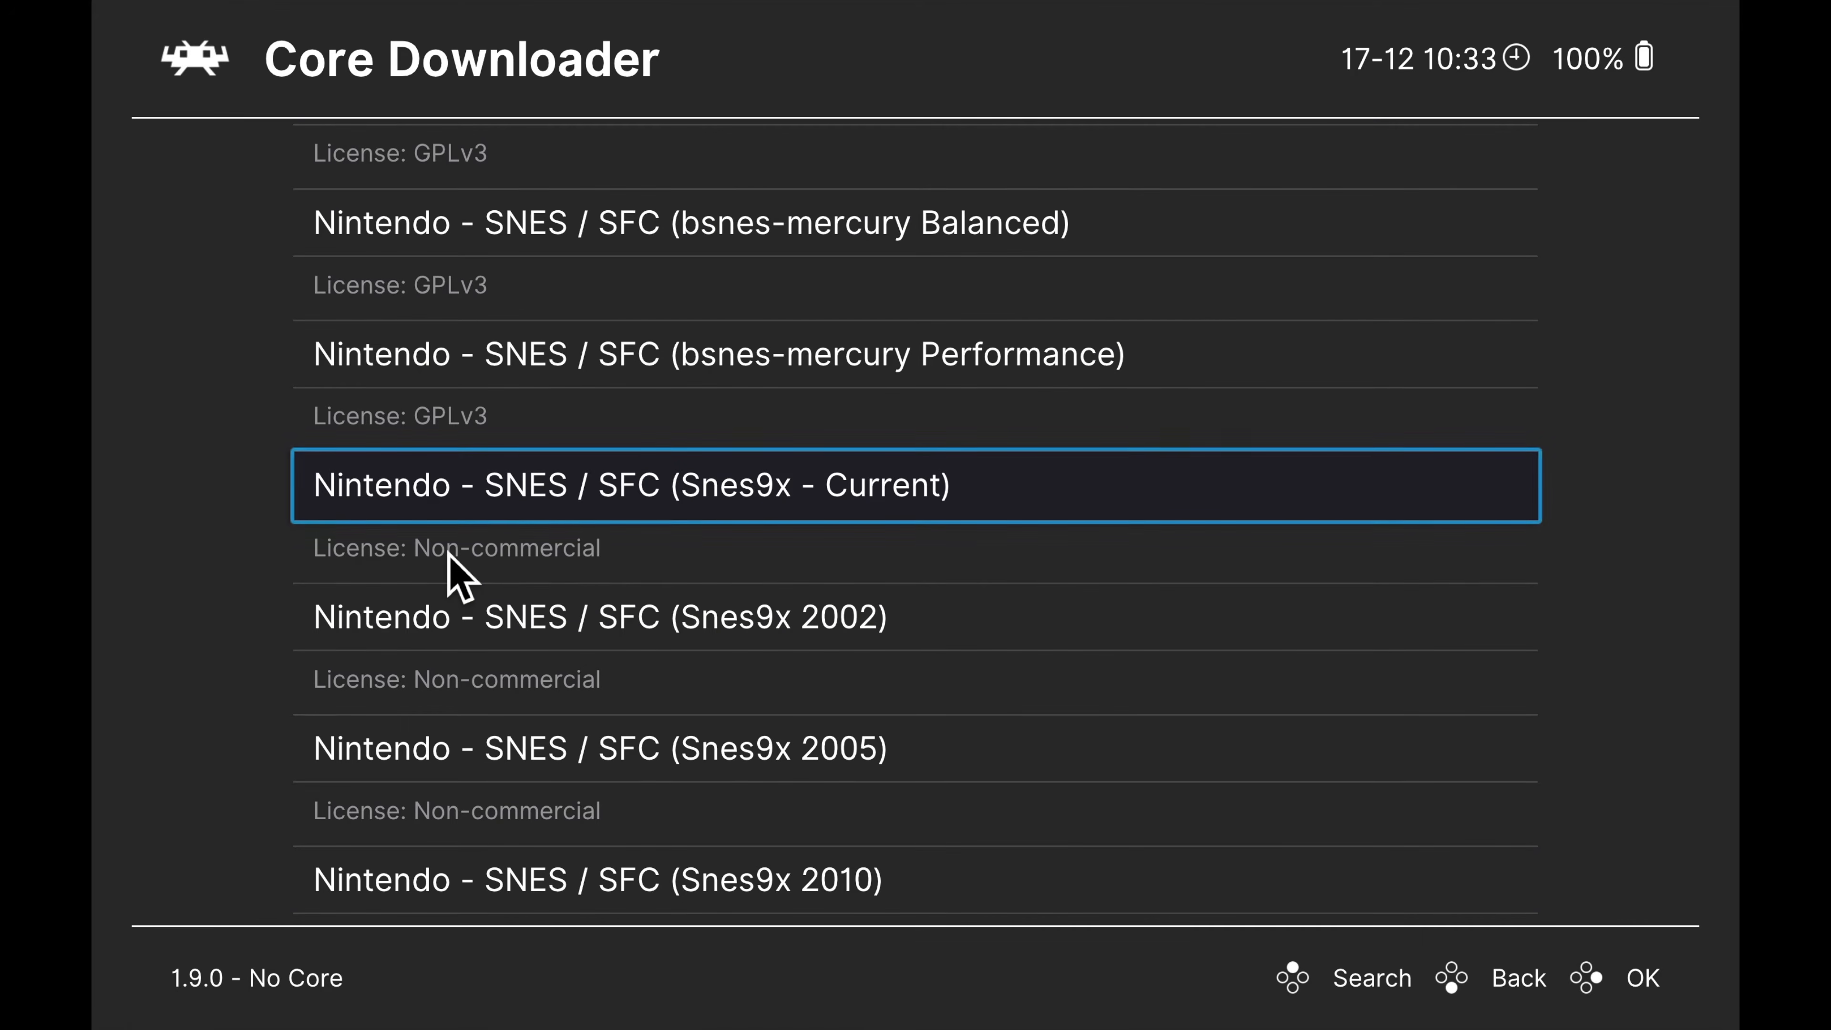
click(462, 509)
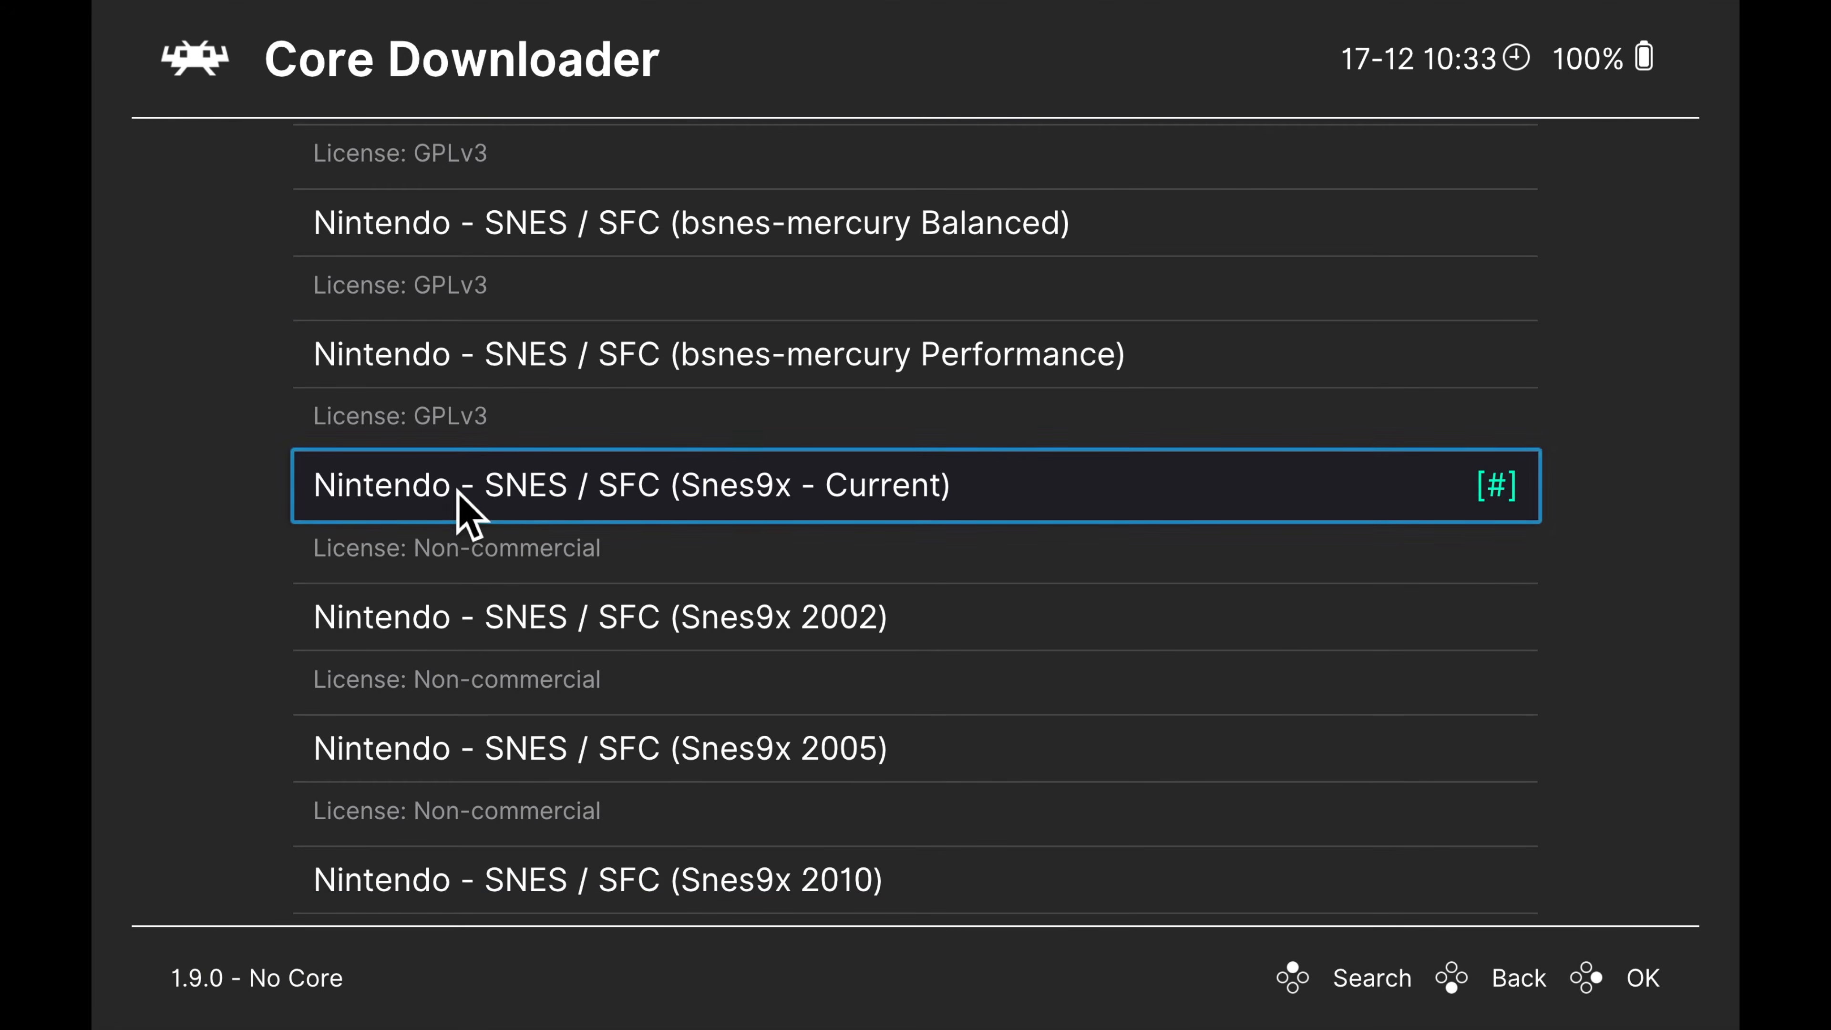
Return to the Online Updater and update all installed cores to the latest version
click(204, 71)
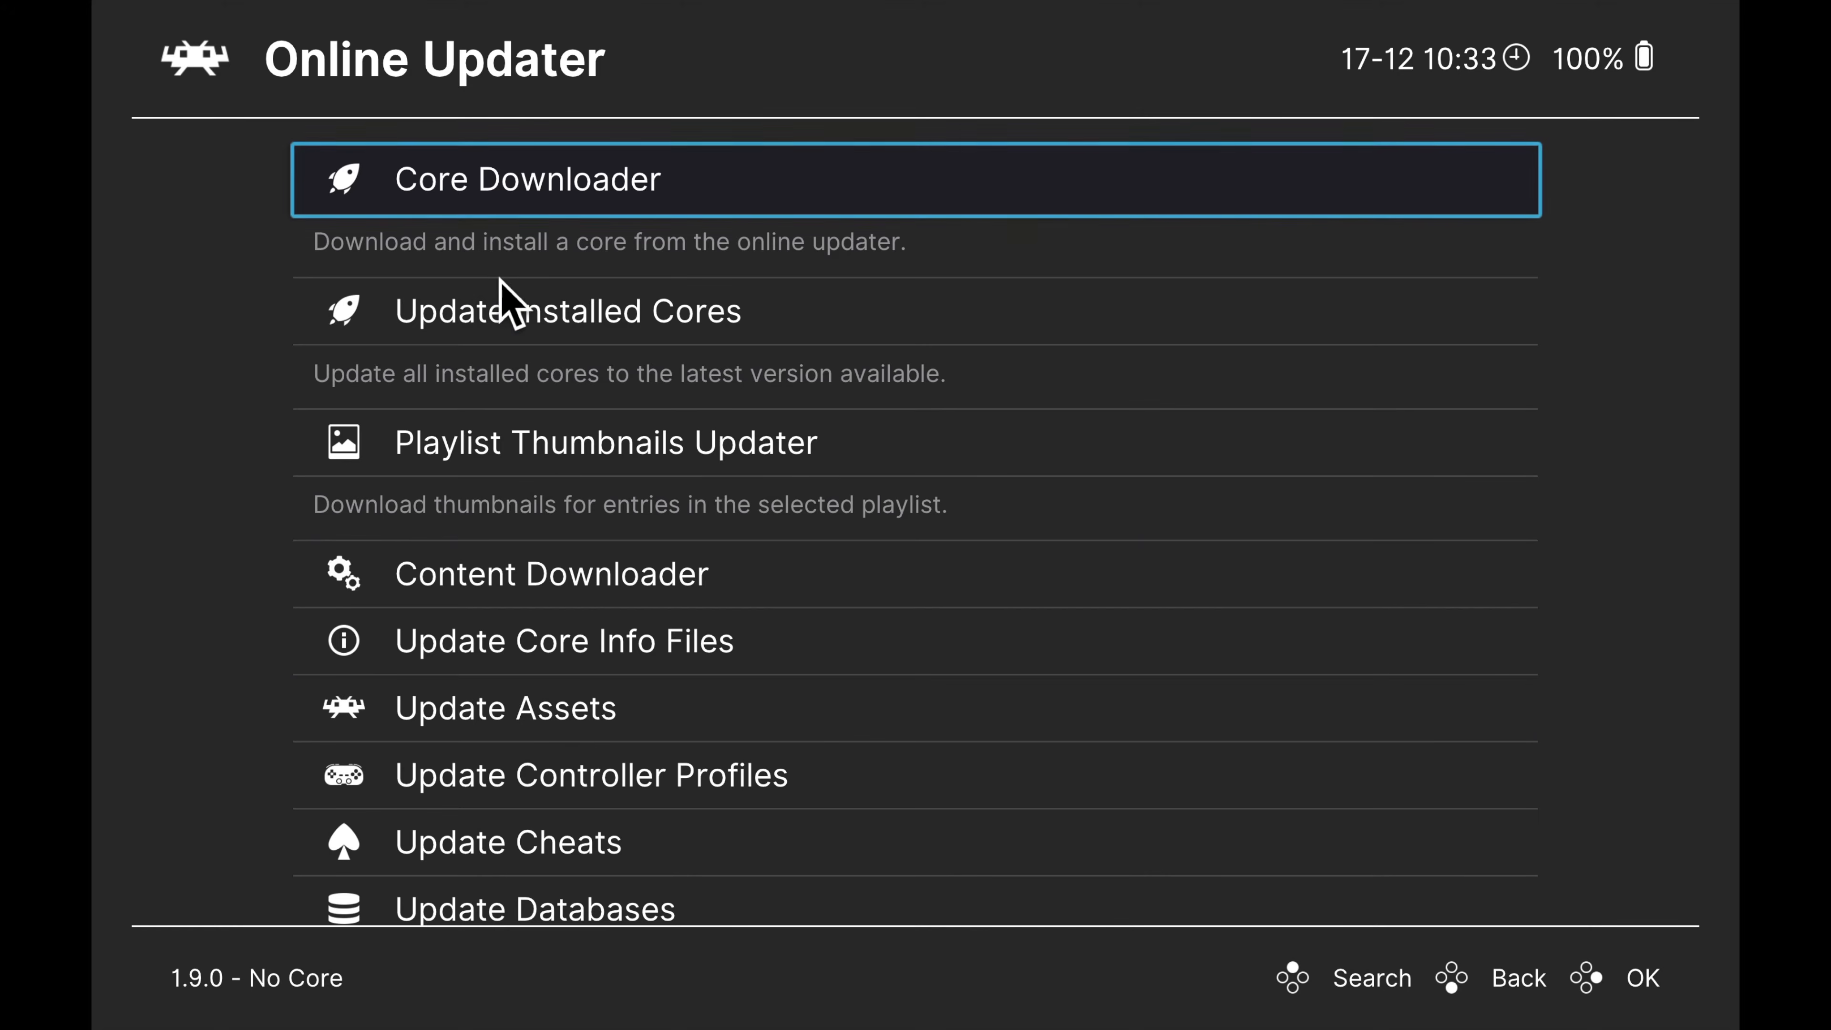
click(508, 320)
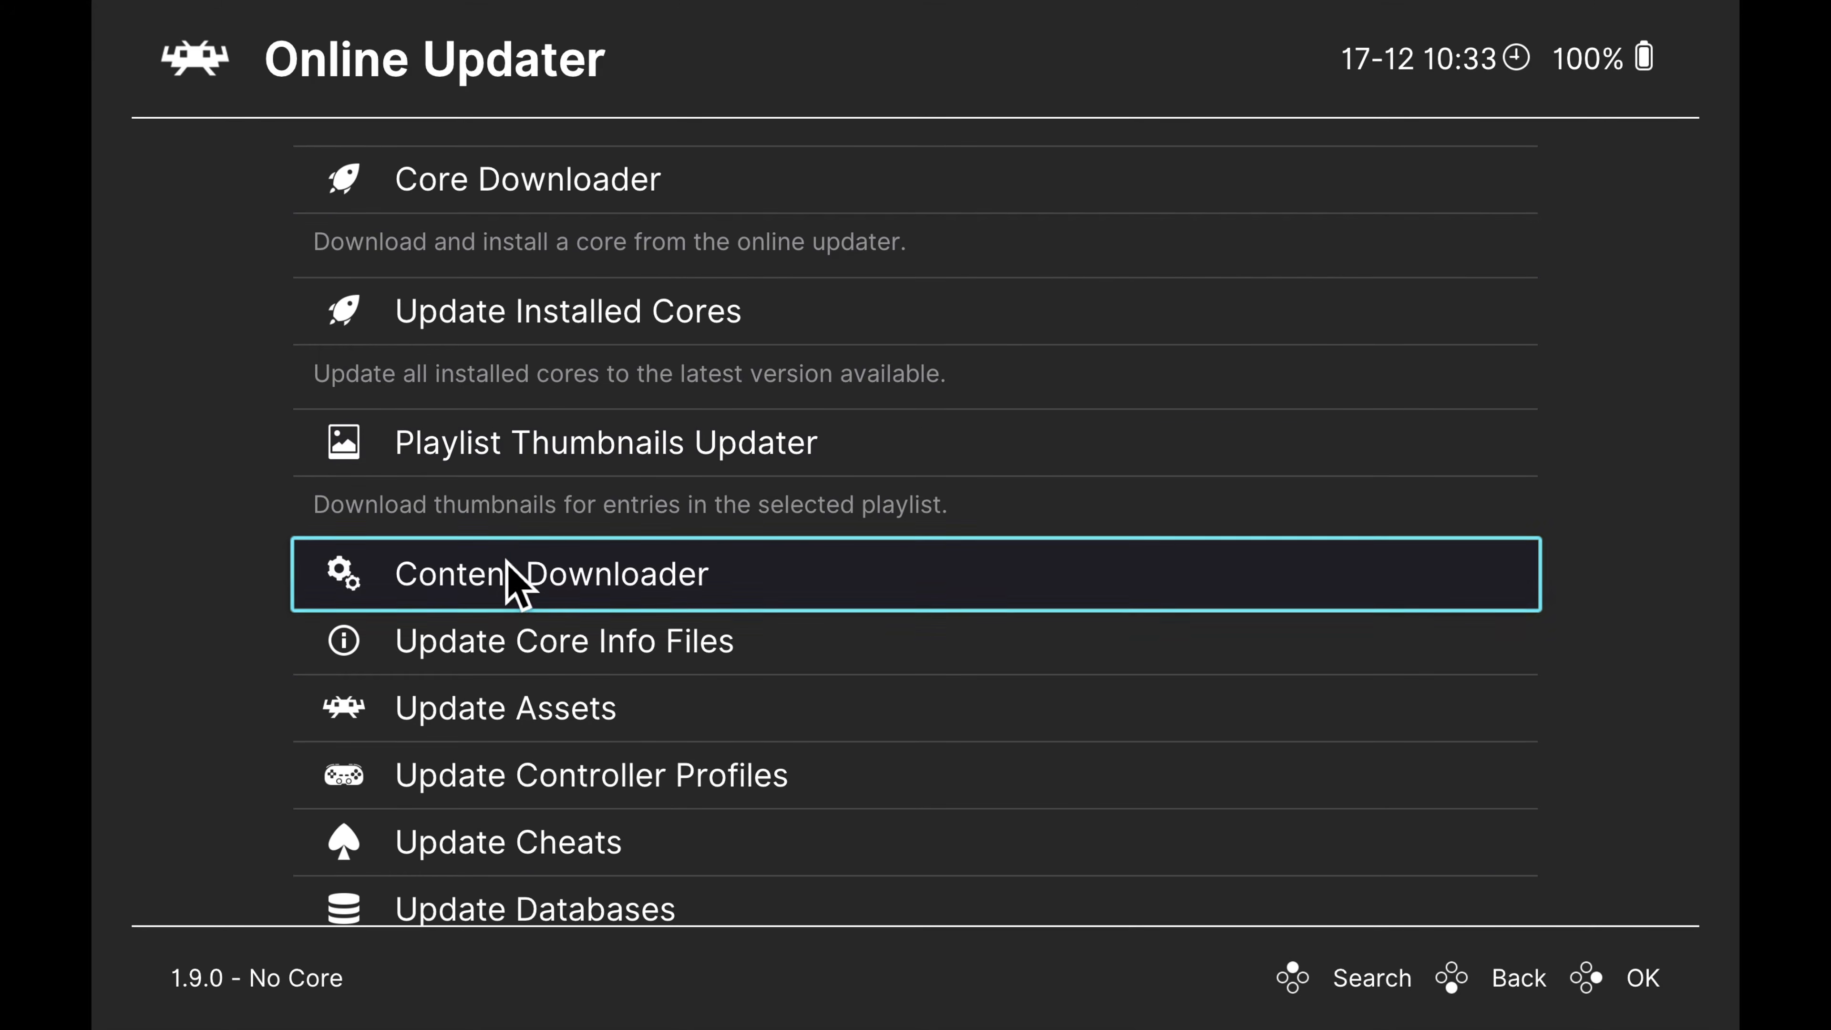
Update the core info files, assets and controller profiles from the Online Updater
click(586, 653)
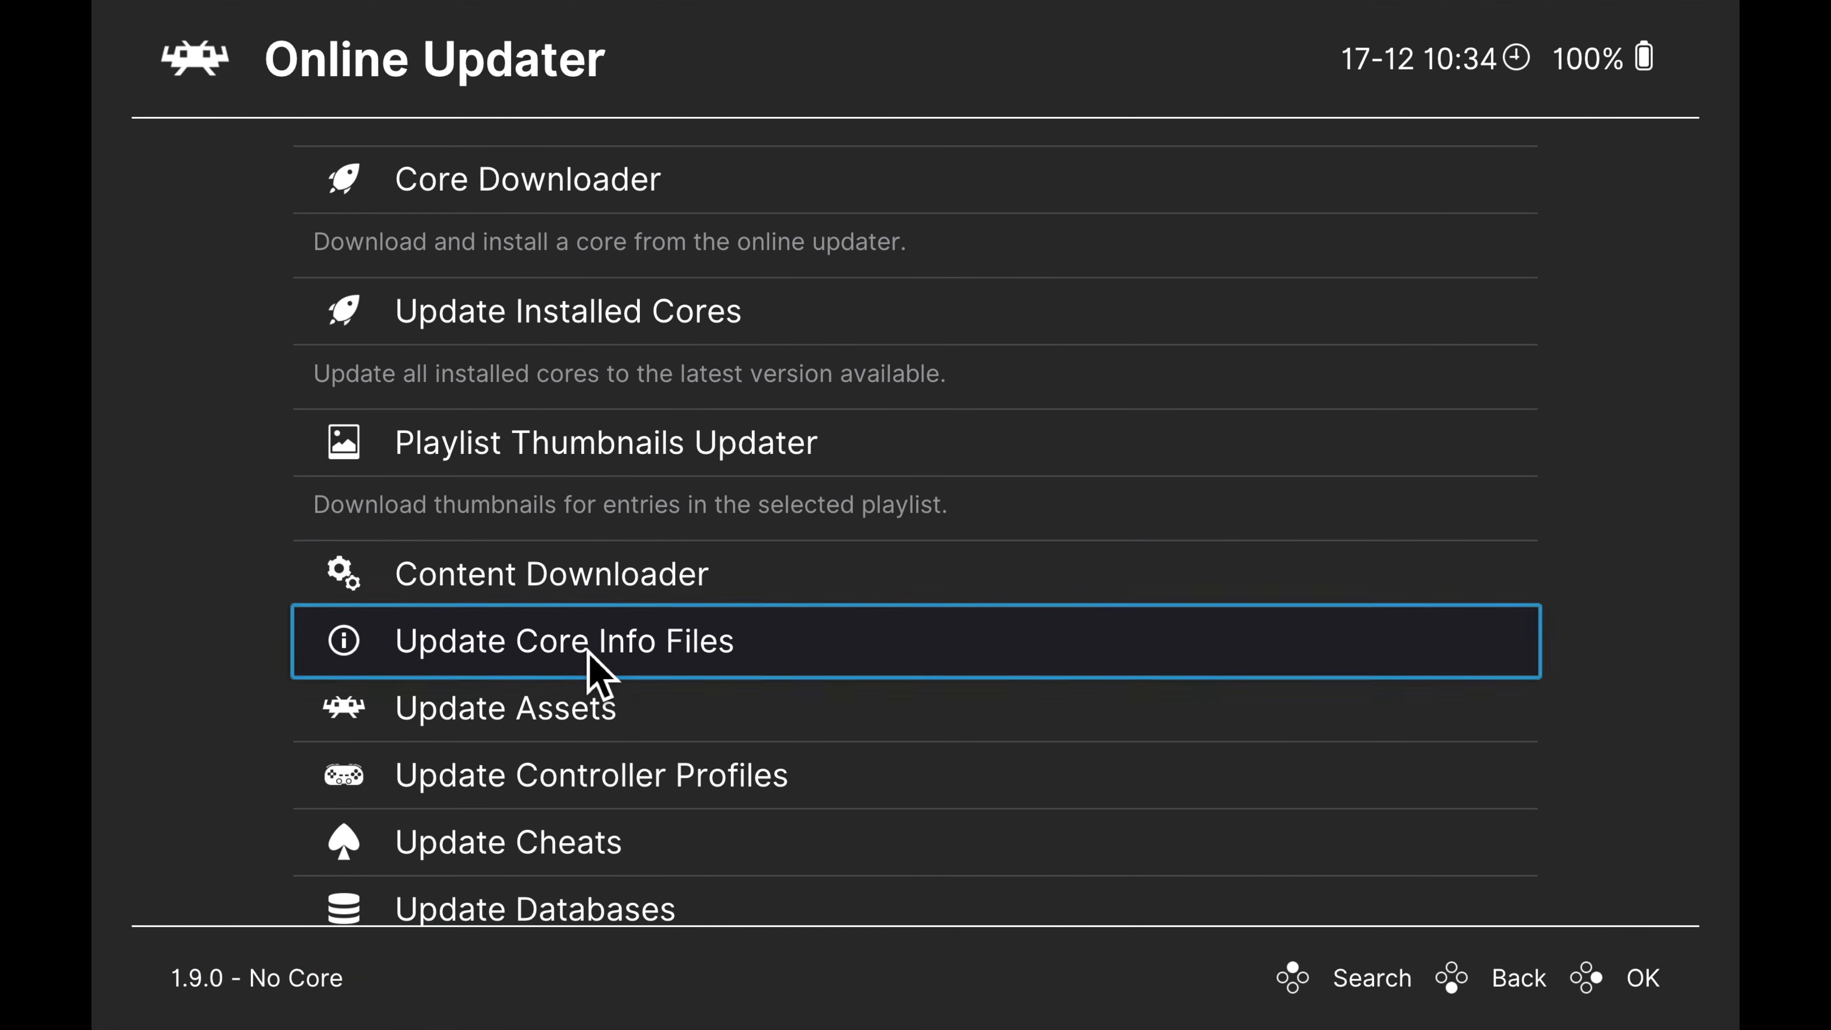
click(616, 713)
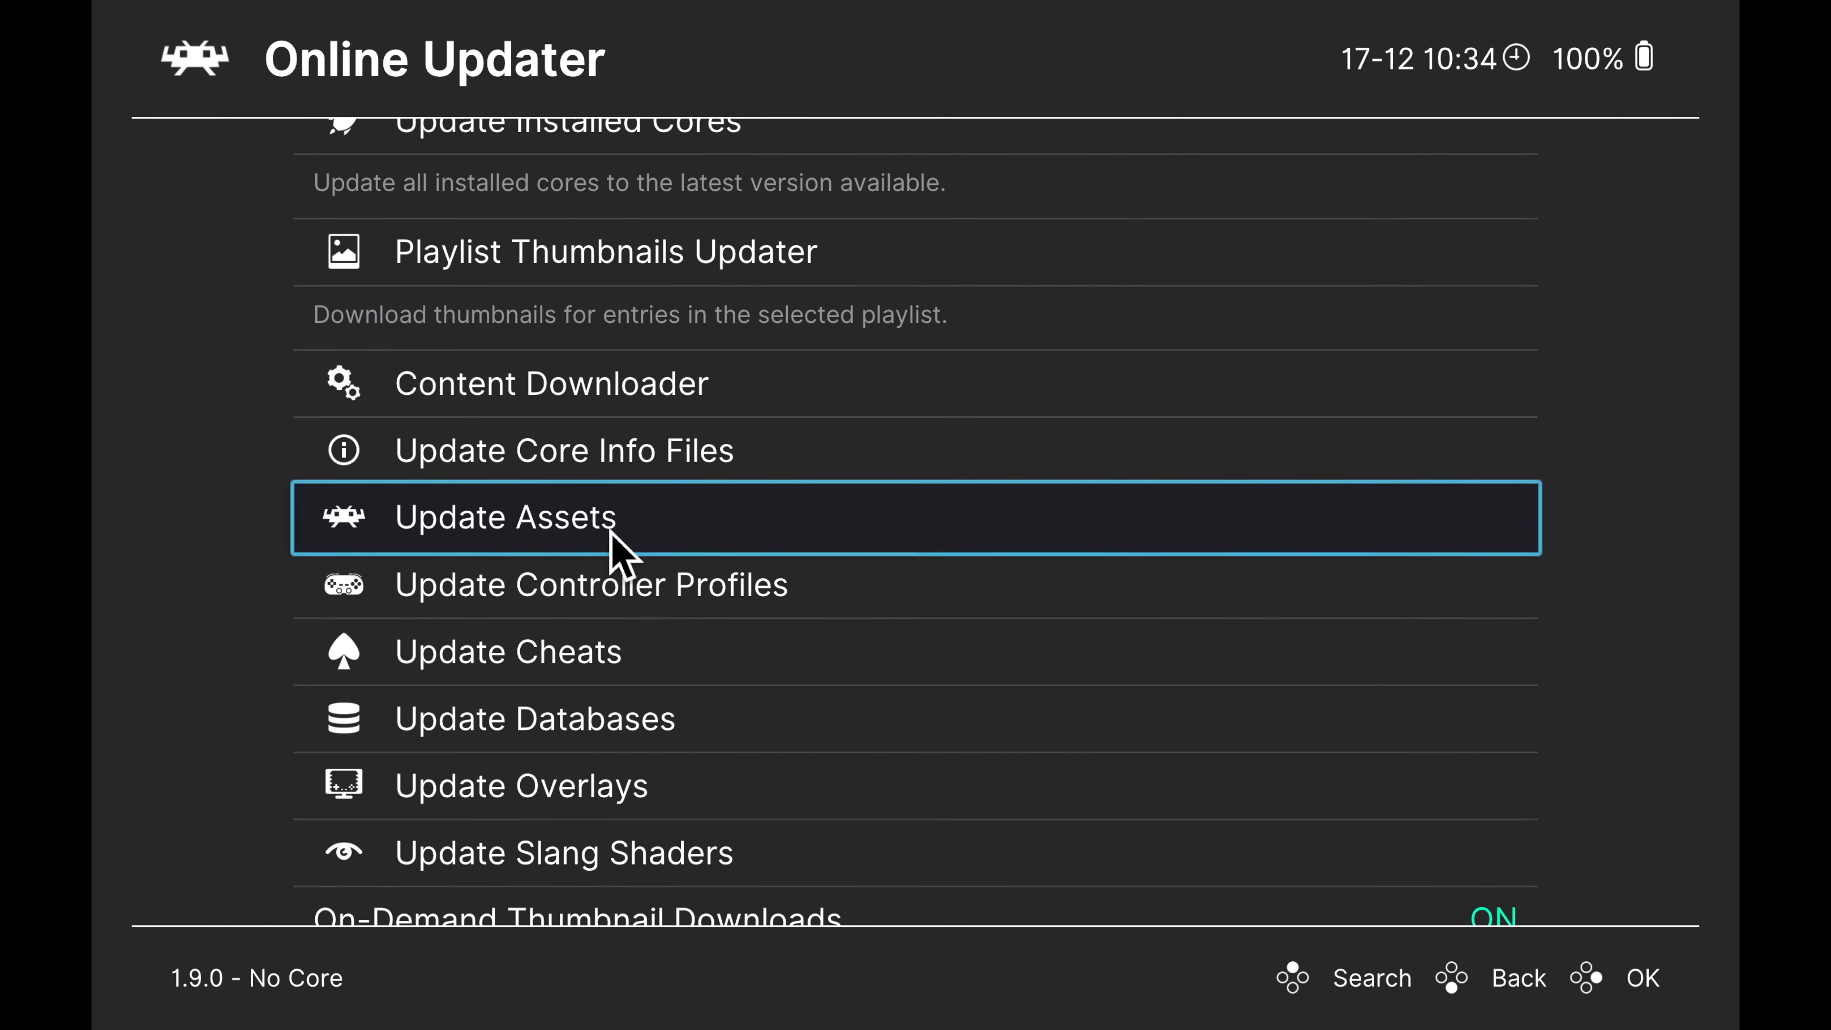
click(632, 550)
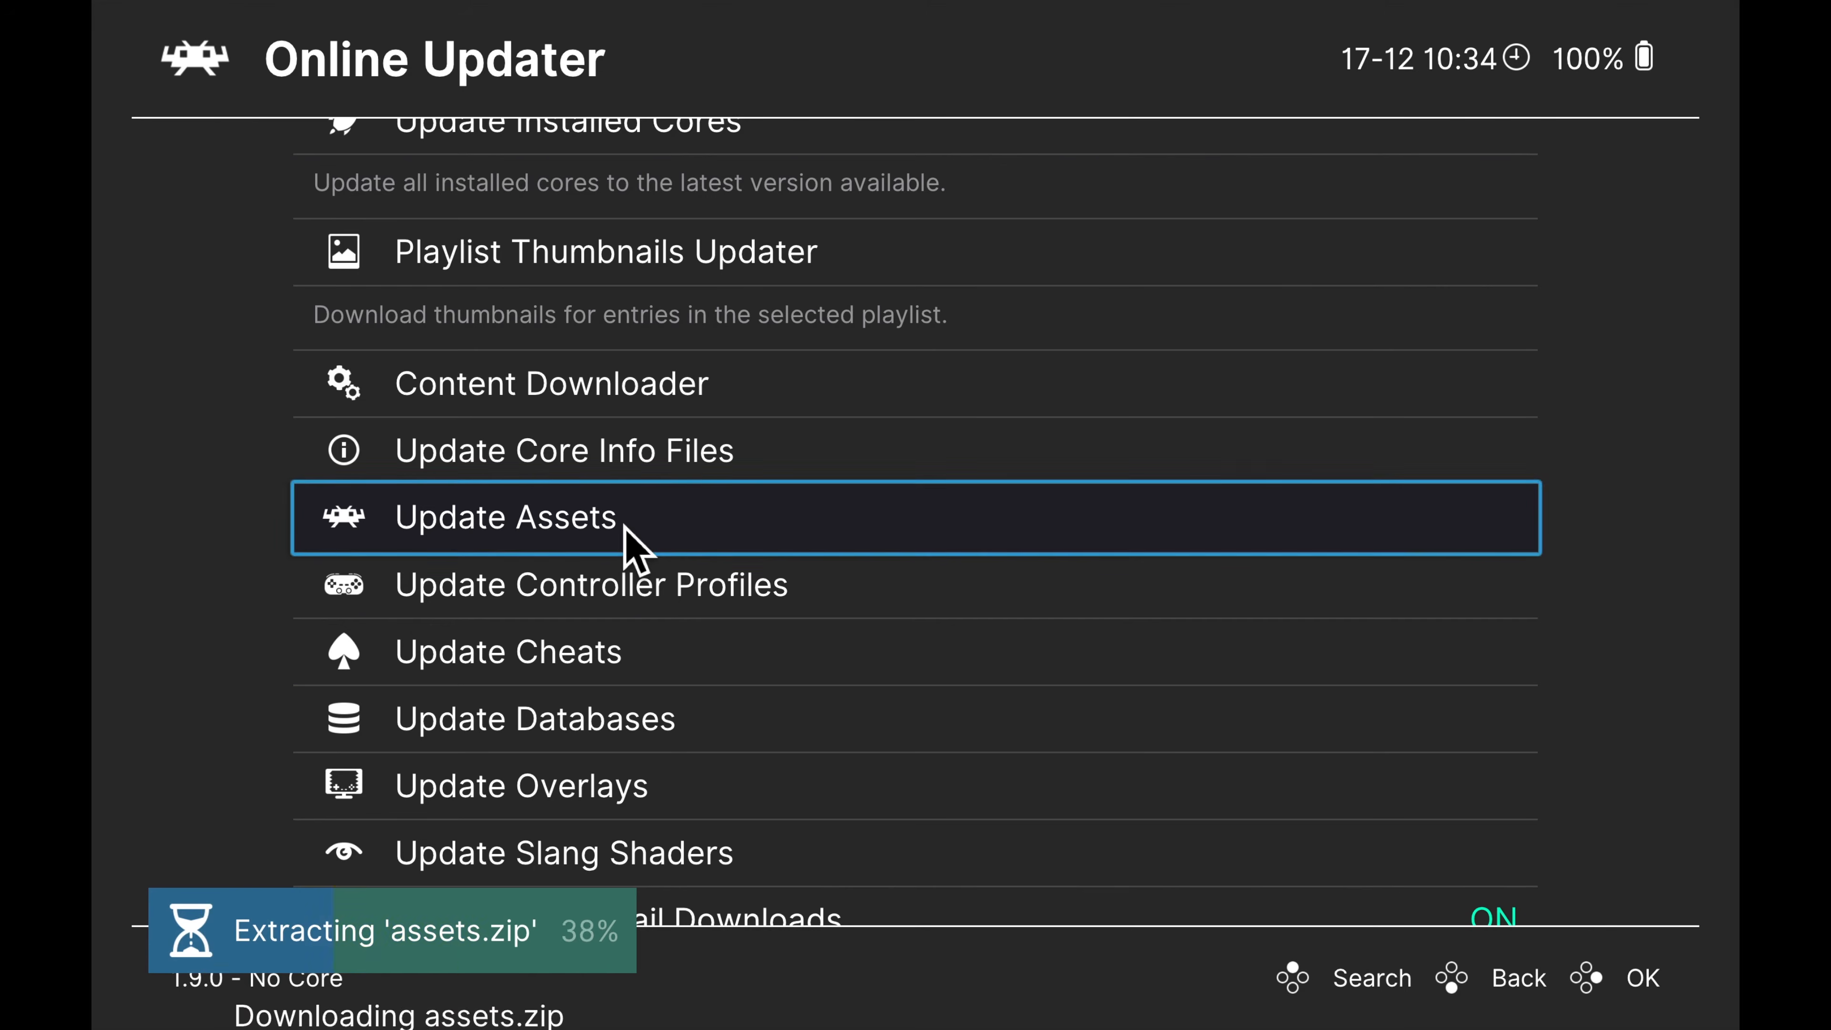
click(645, 592)
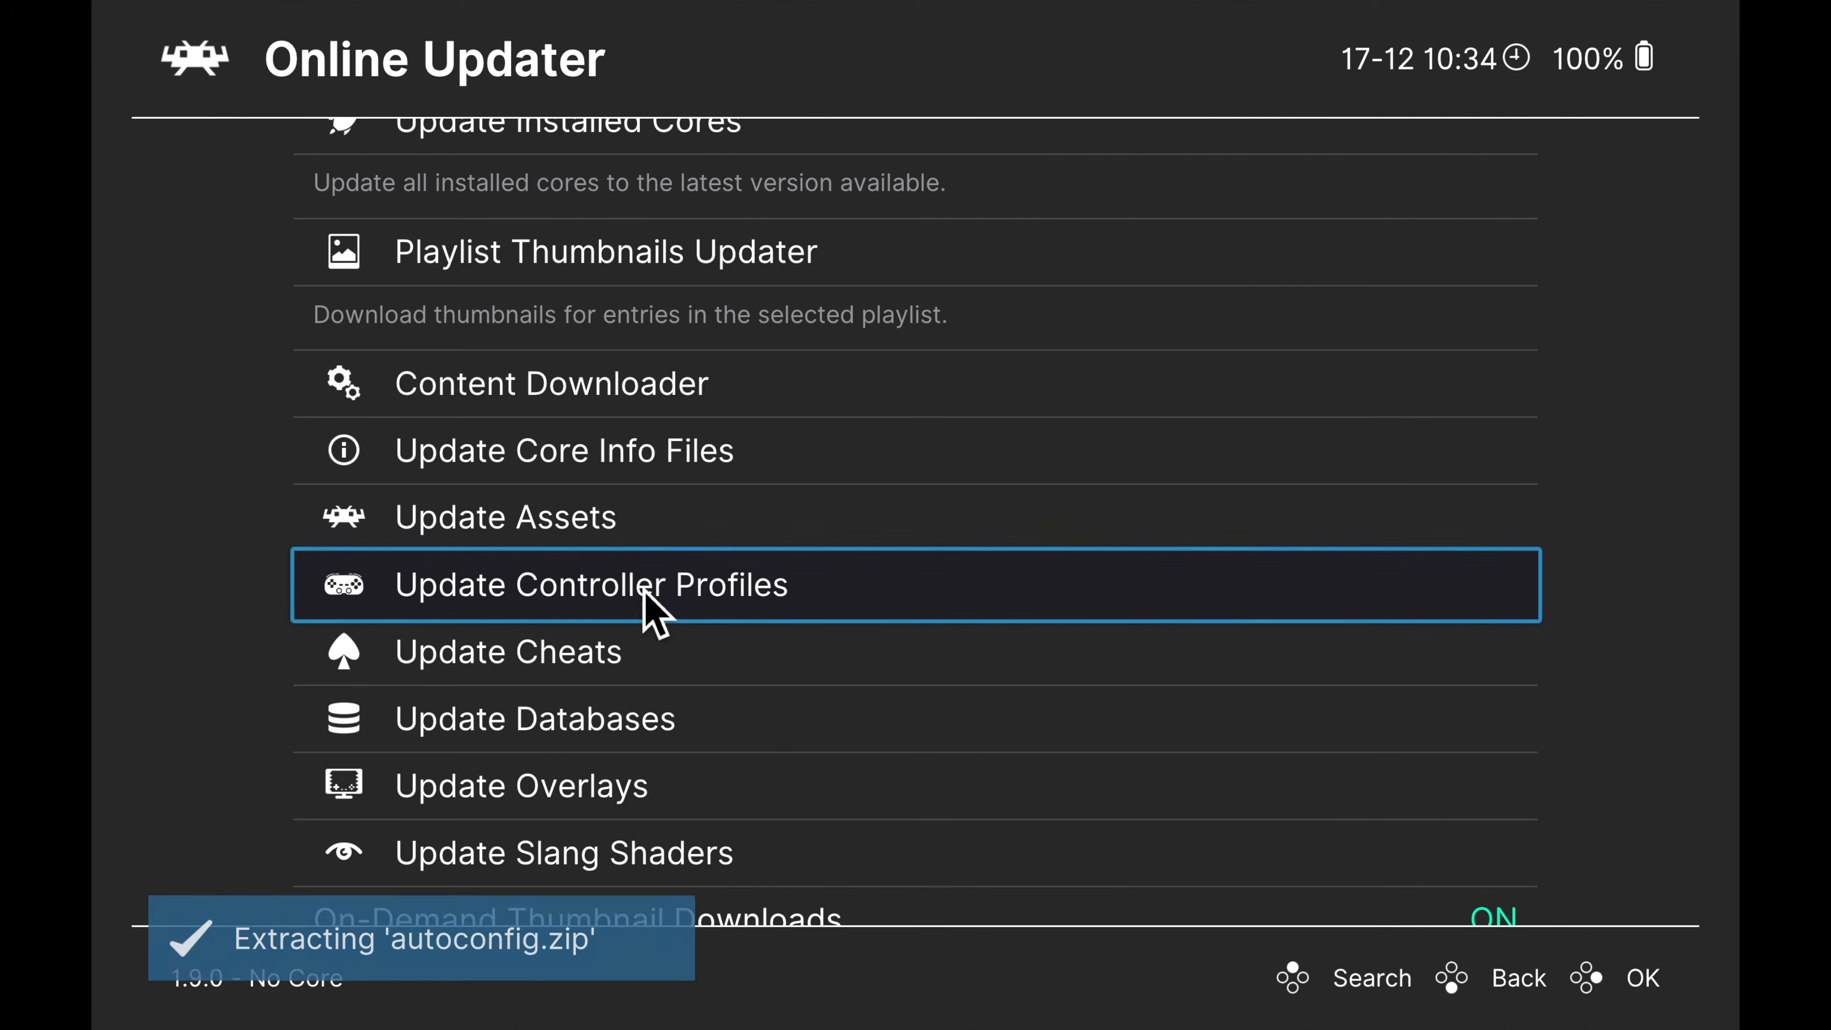
Update the cheats, databases, overlays and Slang shaders from the Online Updater
scroll(645, 592, down, 1)
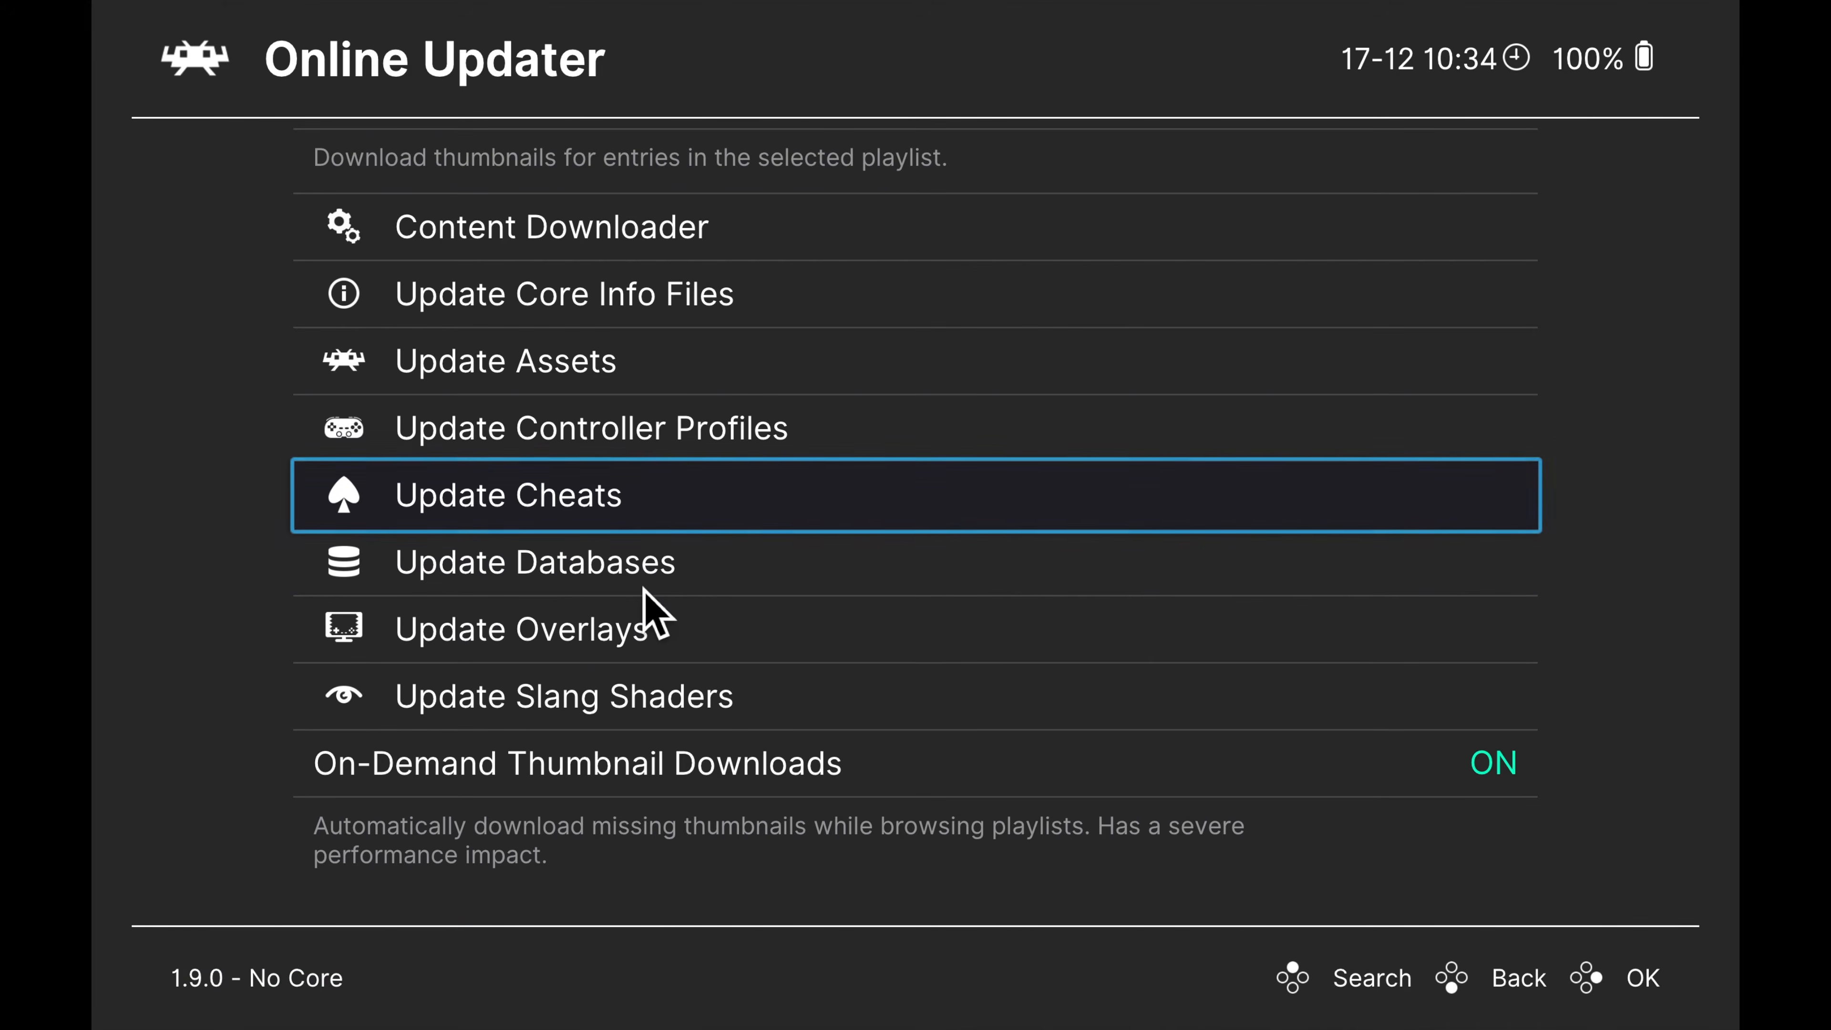
click(613, 498)
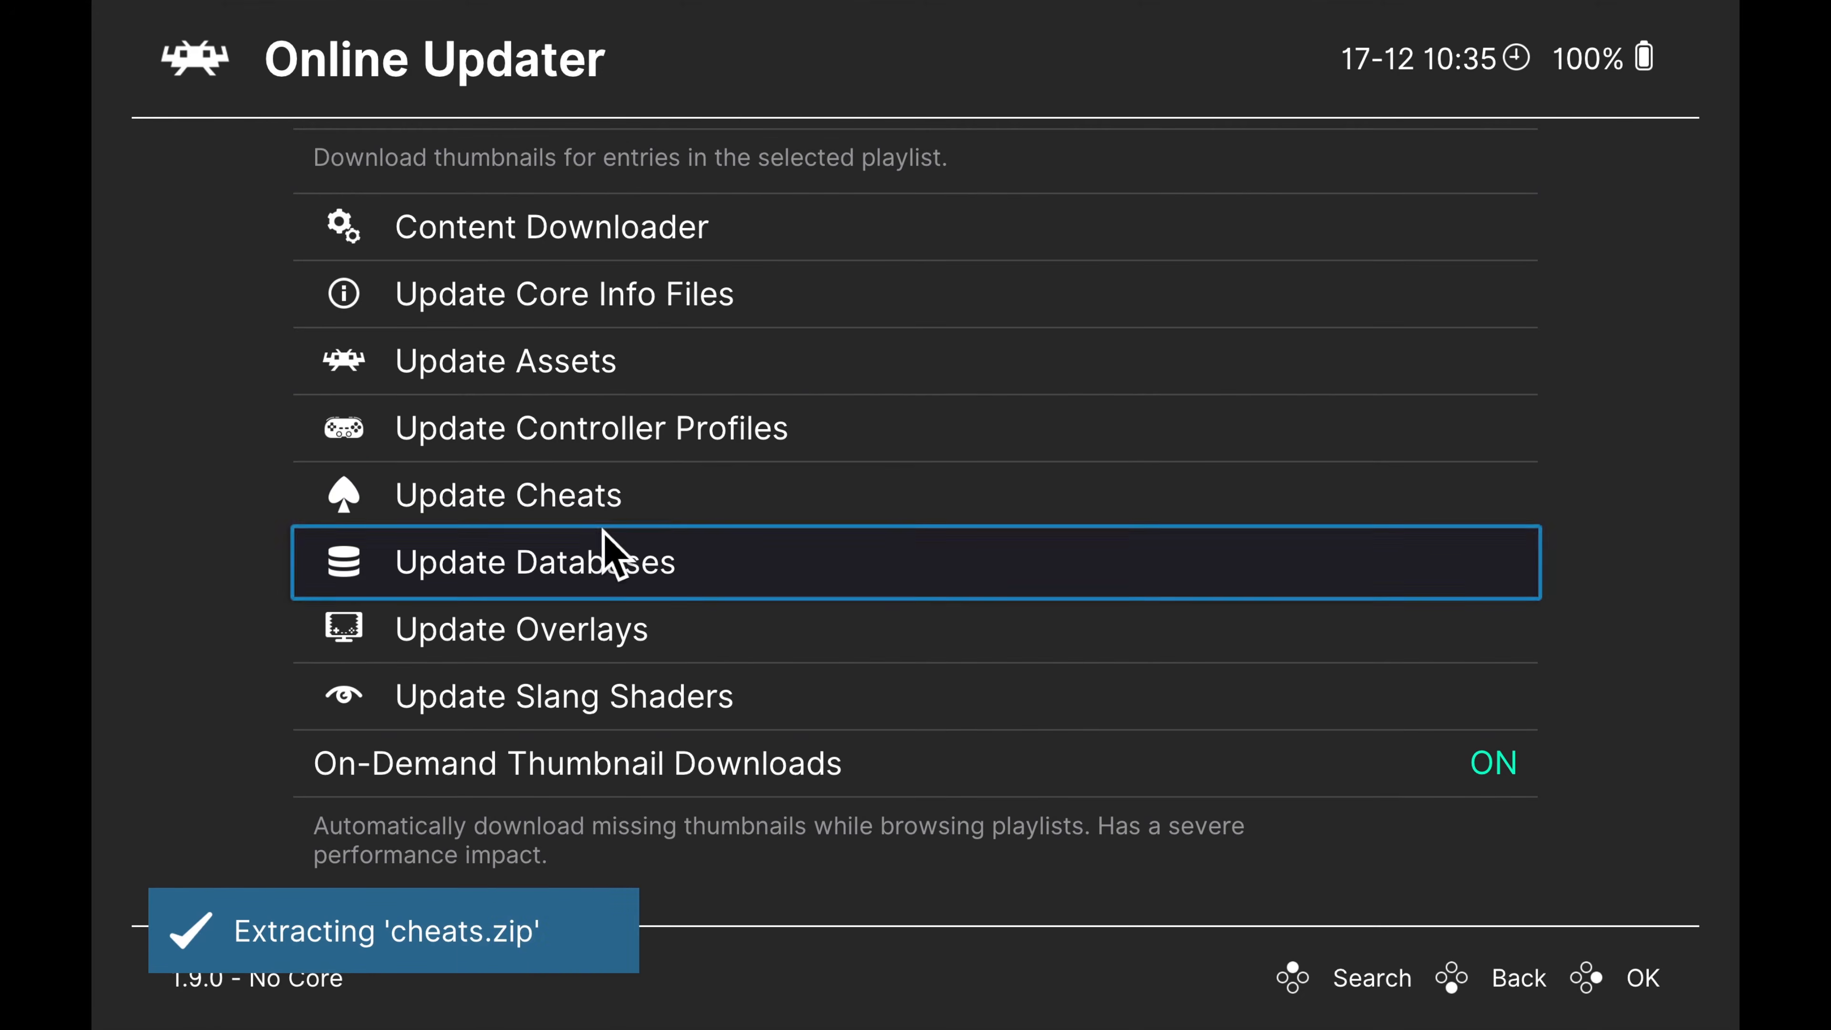
click(680, 571)
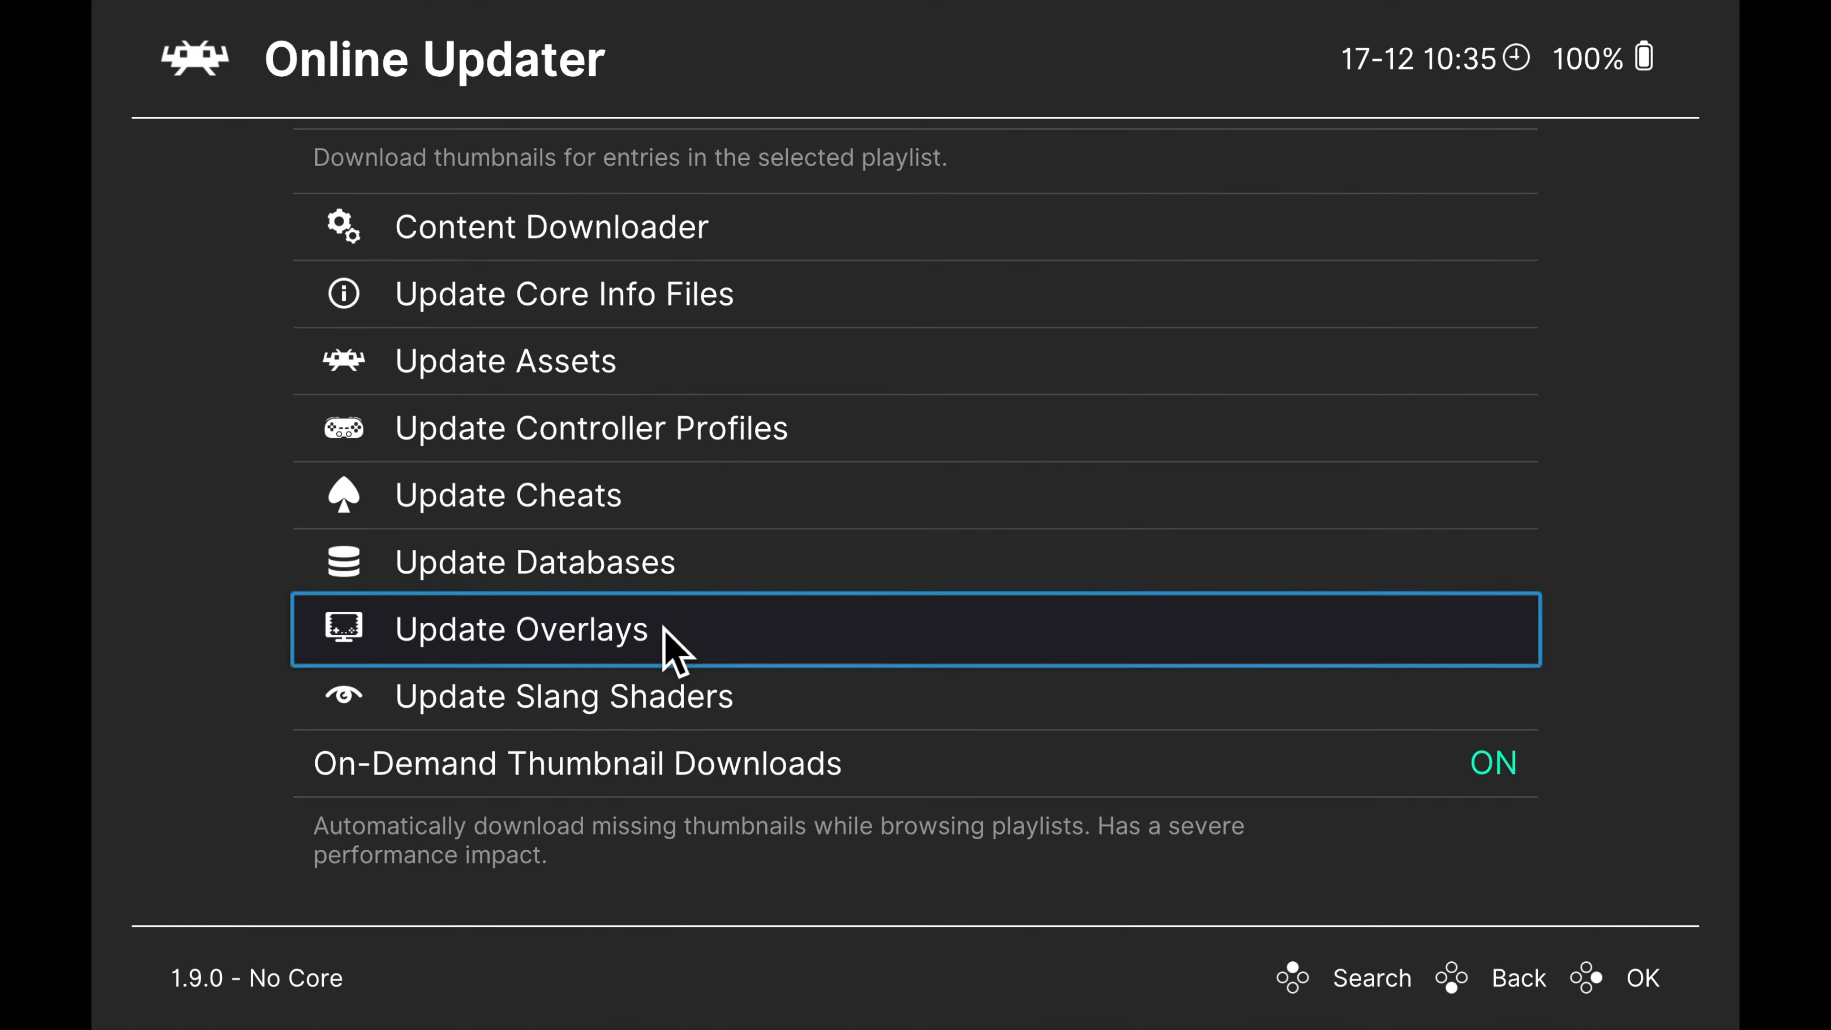
click(619, 640)
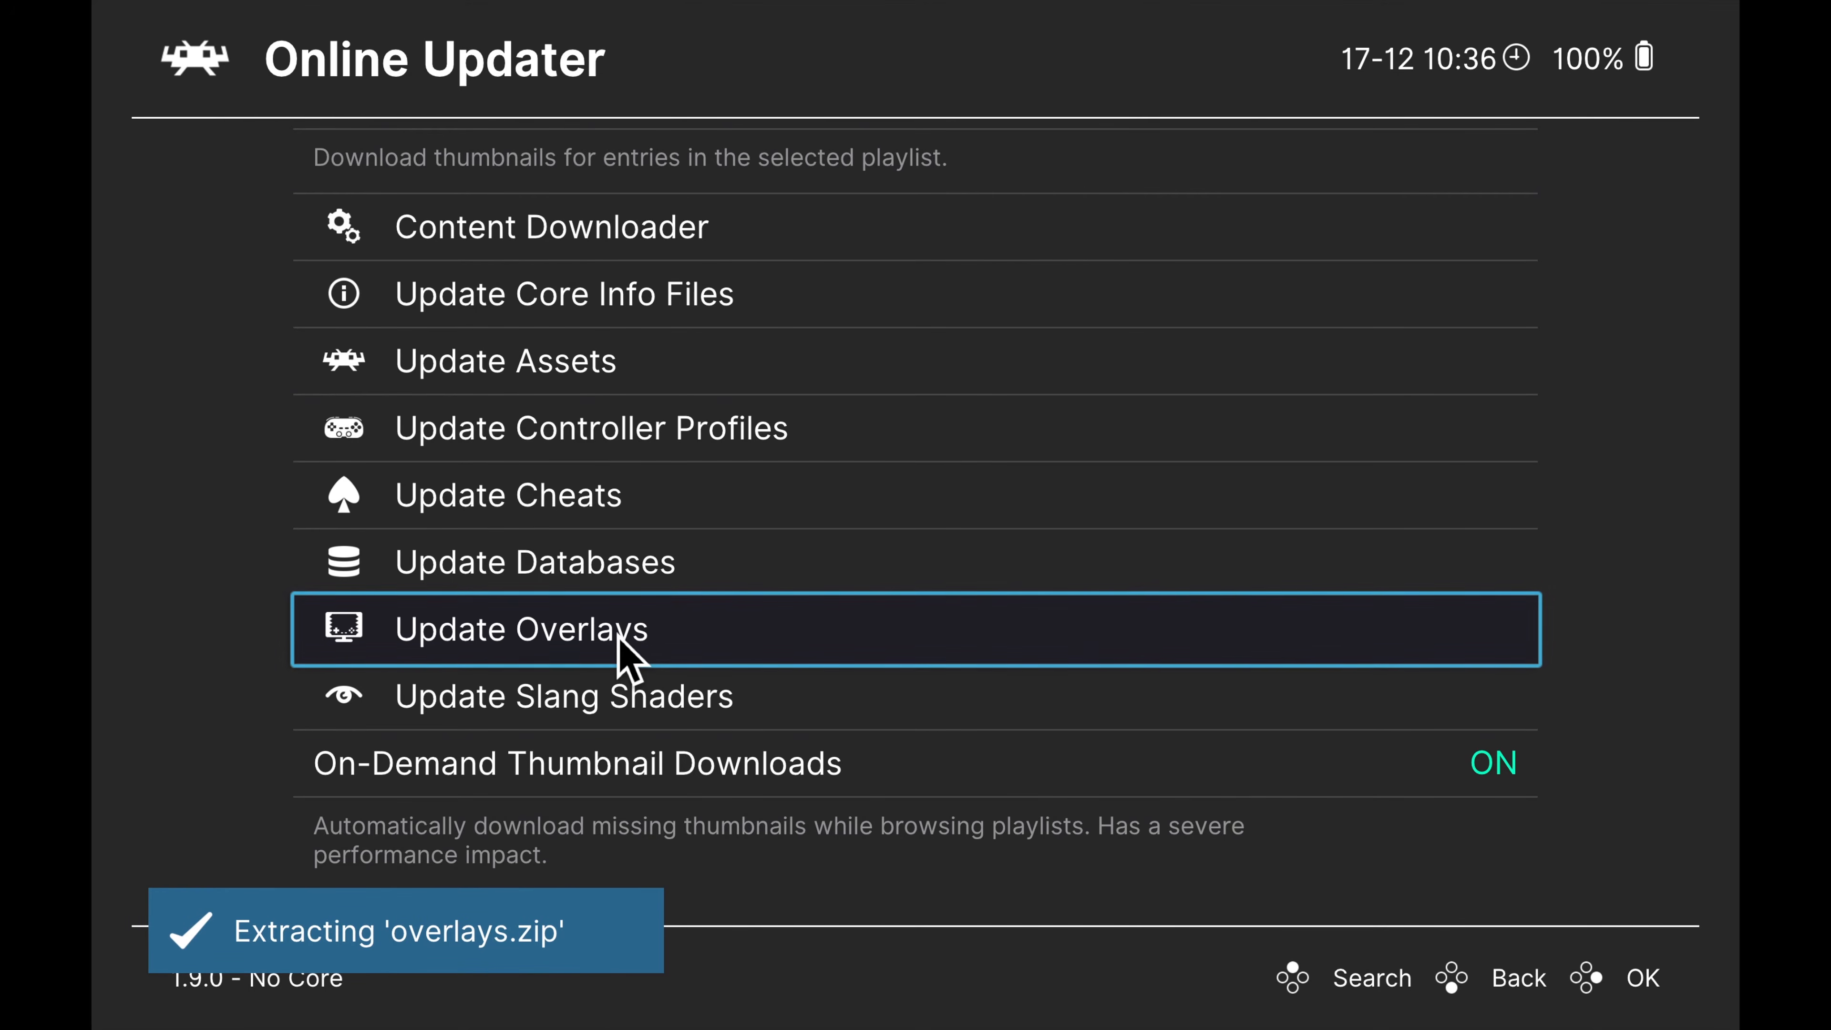
key(Down)
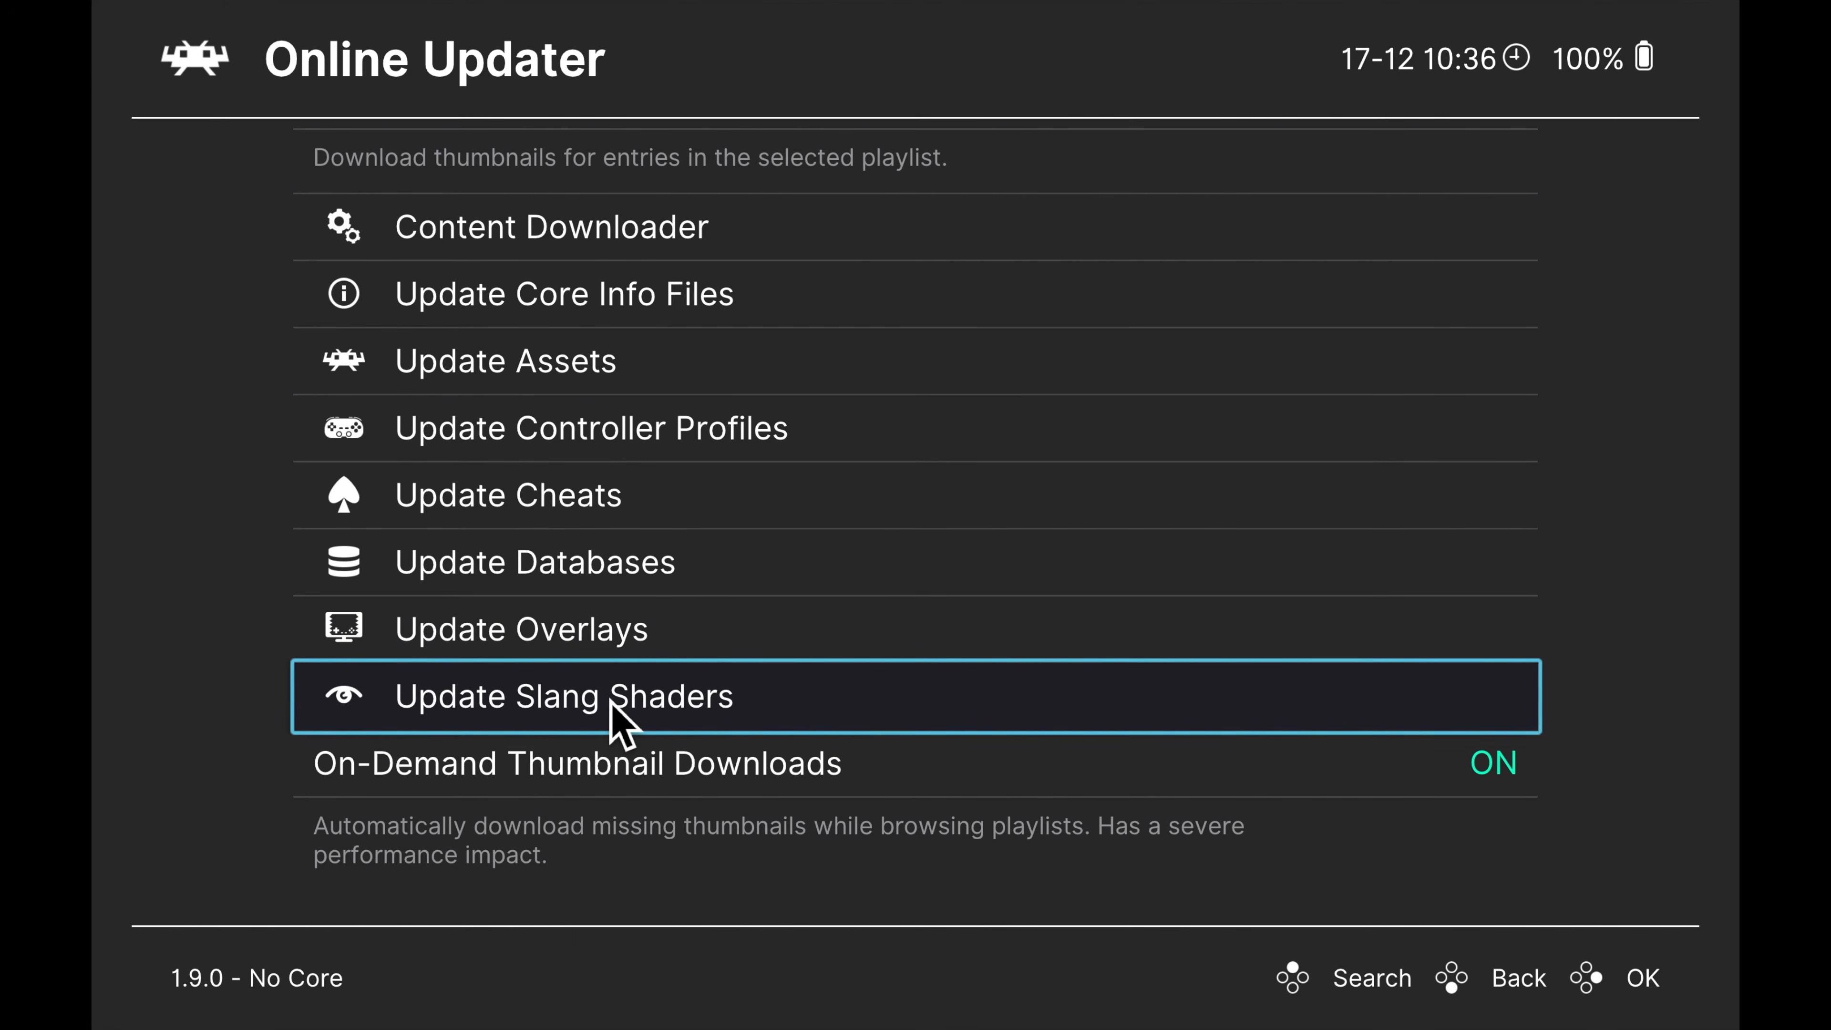
key(Return)
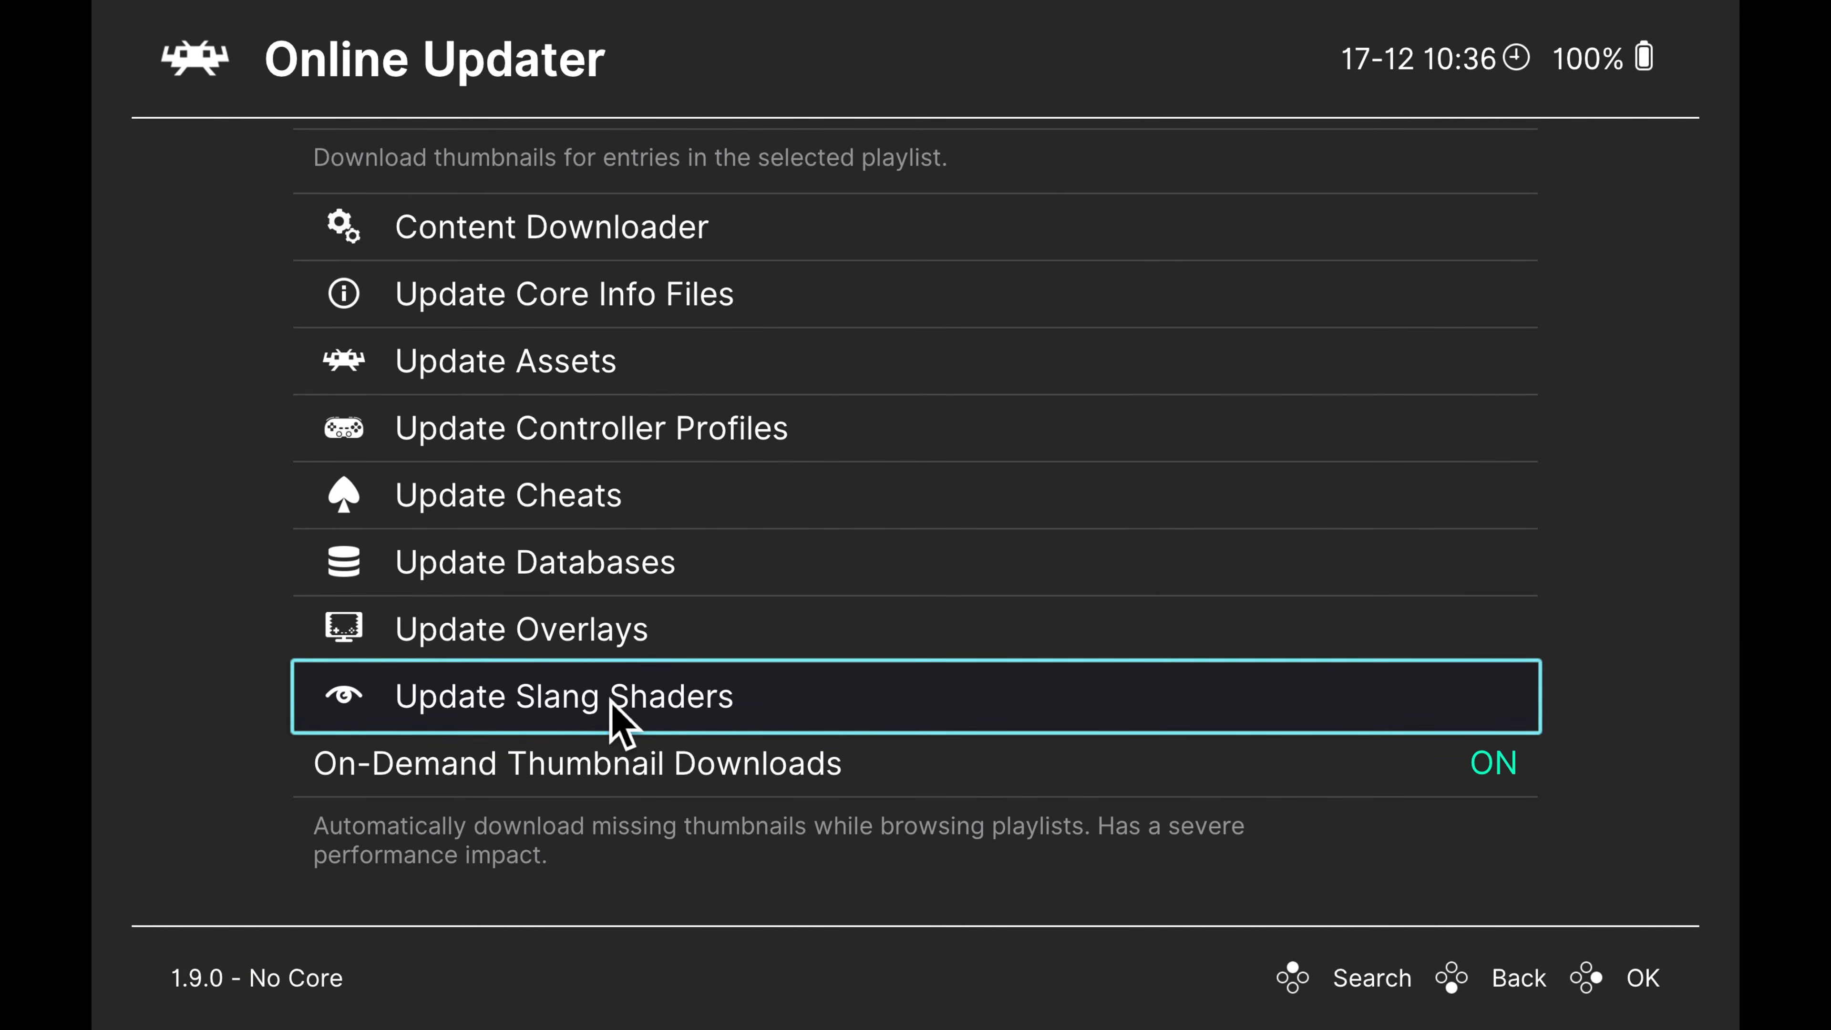
key(Down)
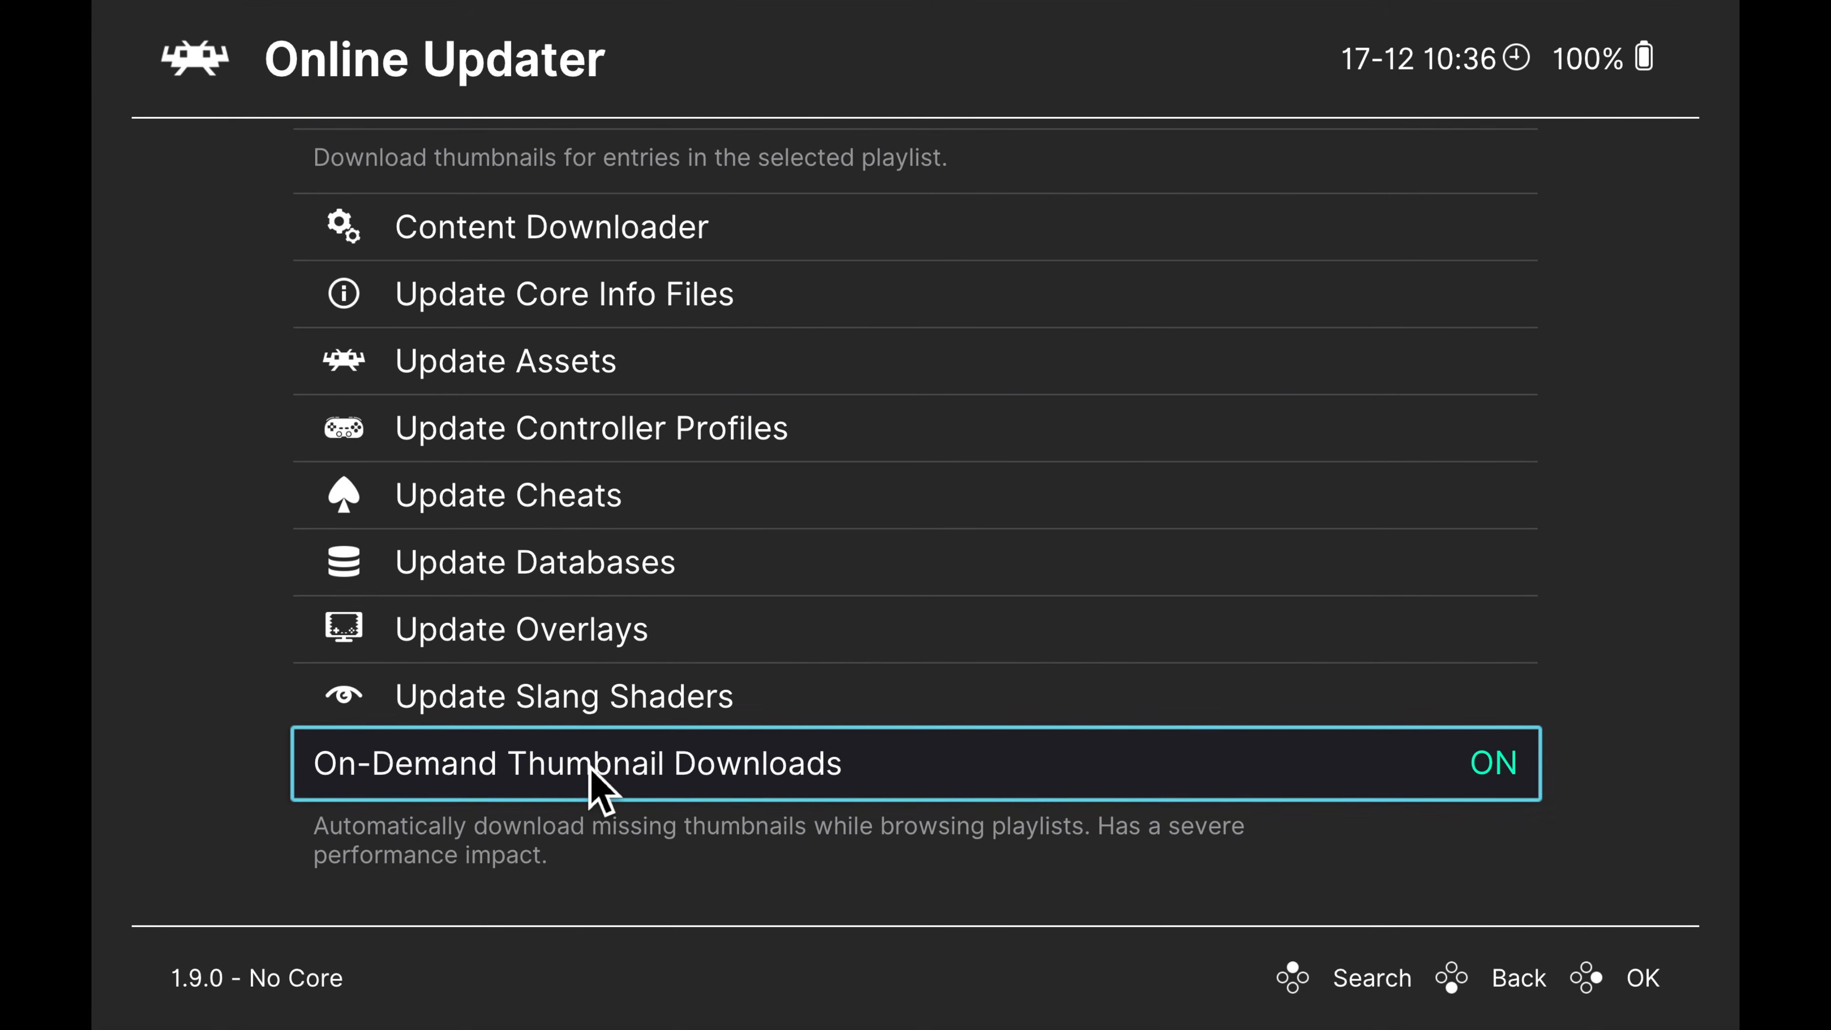
Leave the Online Updater and open the Directory settings for default file locations
click(204, 63)
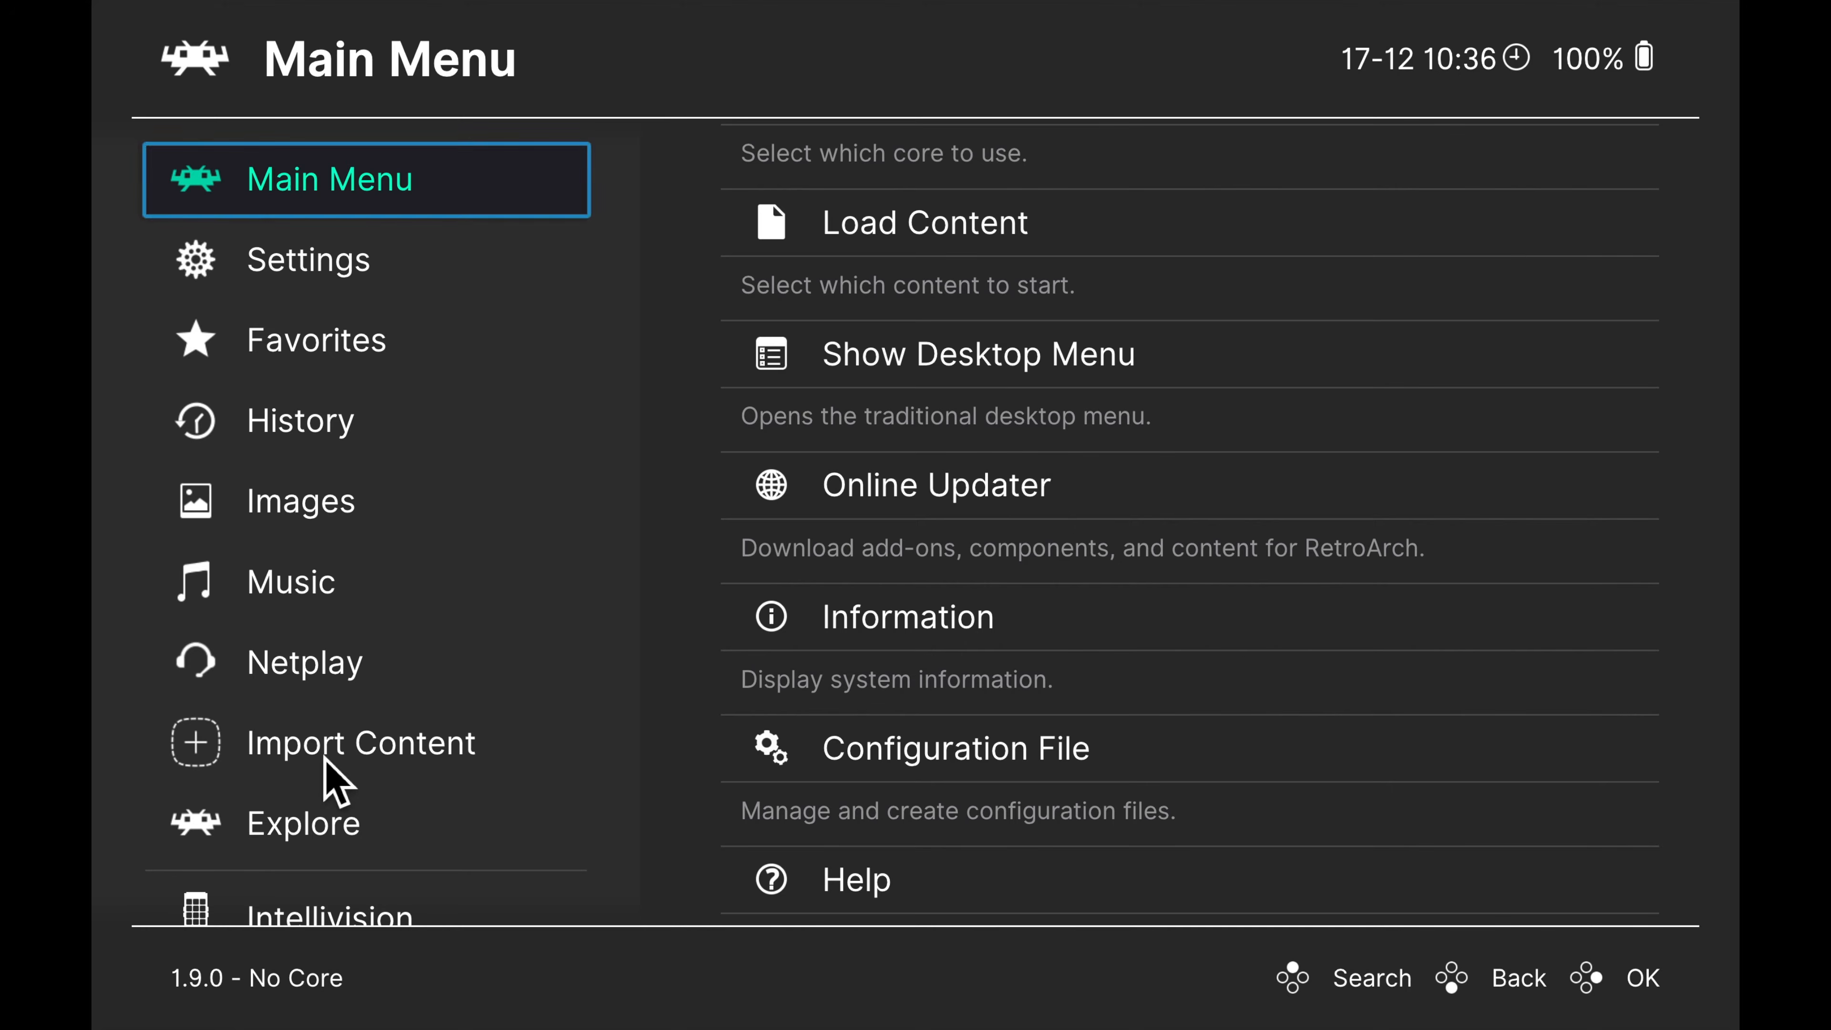
click(317, 270)
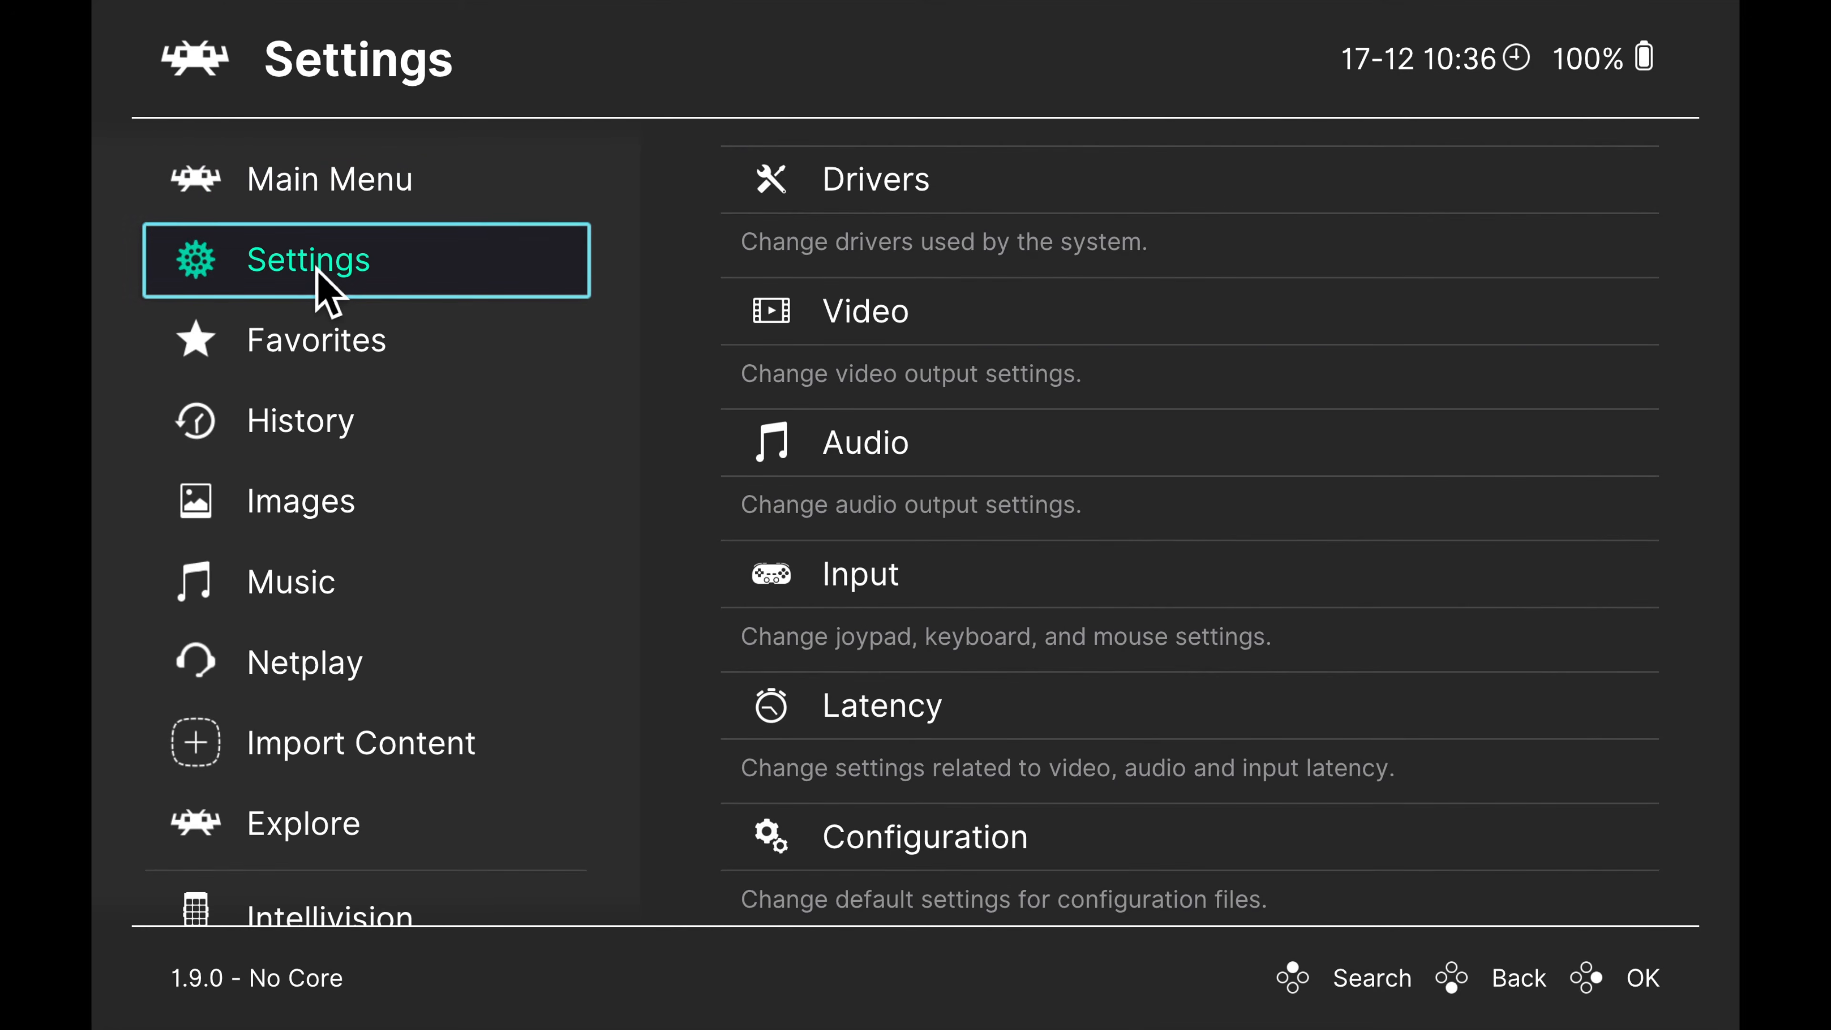
scroll(993, 534, down, 4)
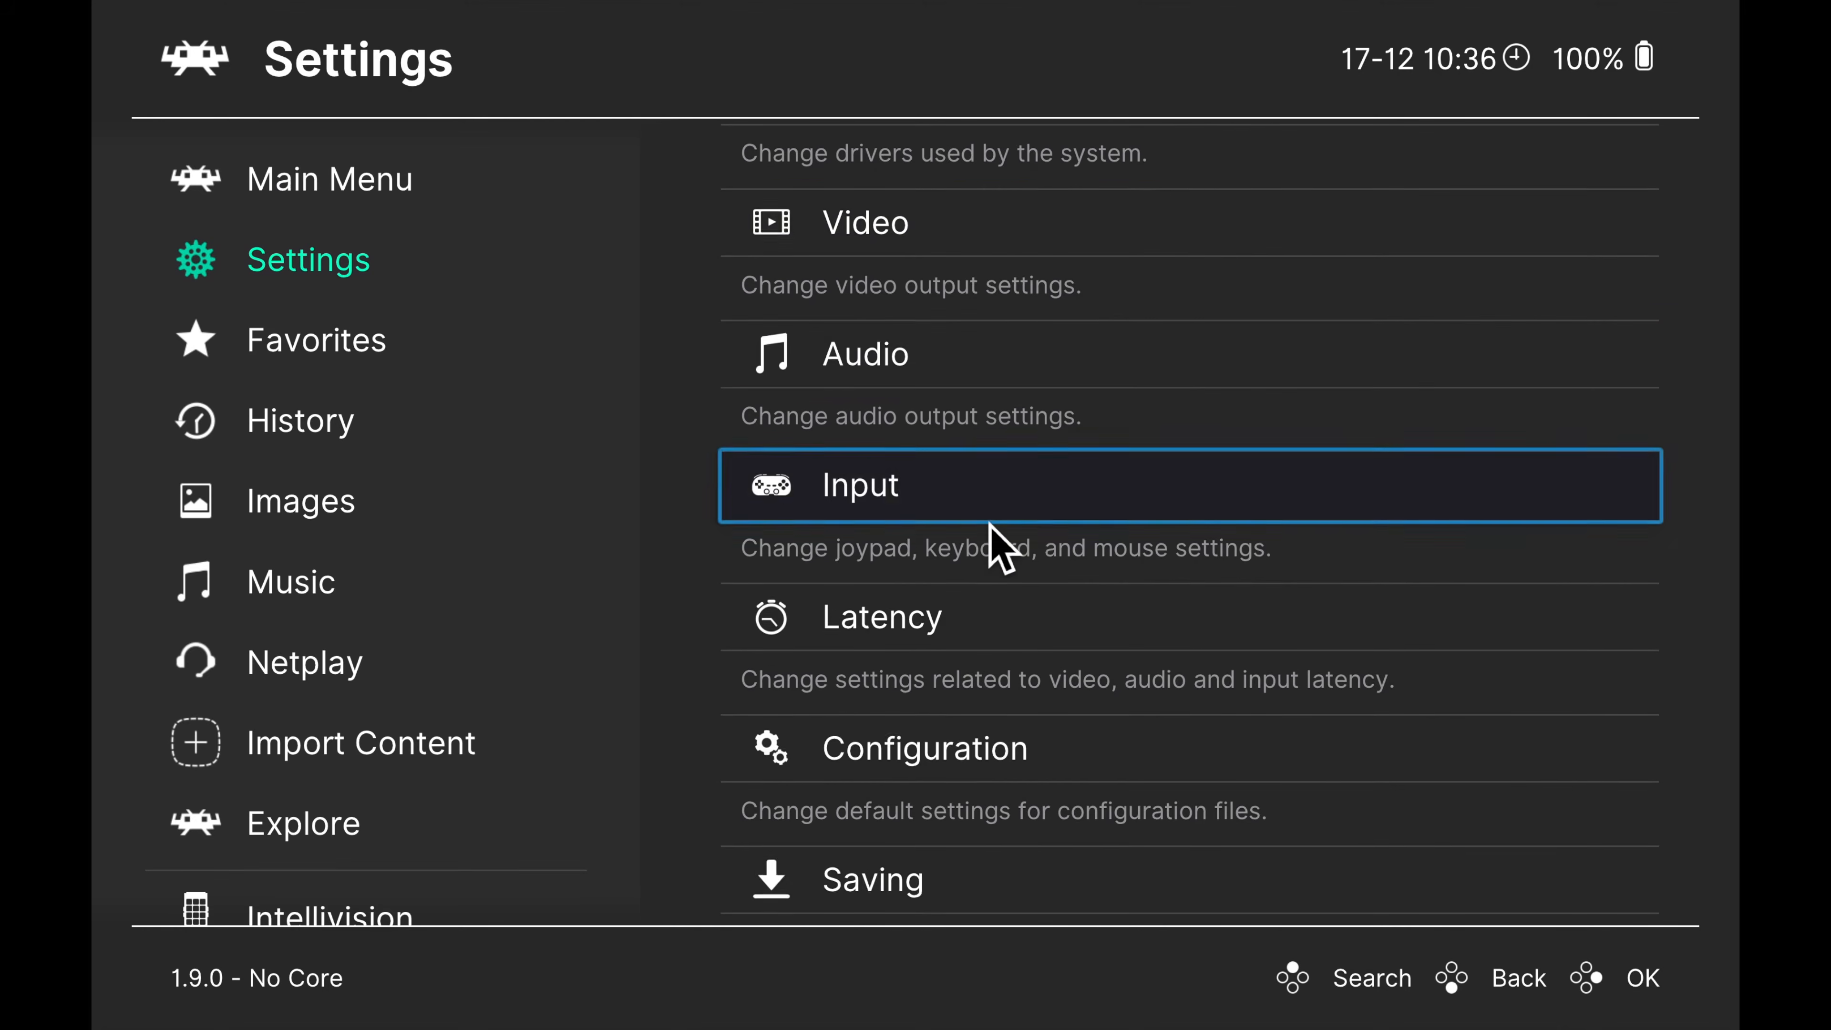
scroll(766, 649, down, 2)
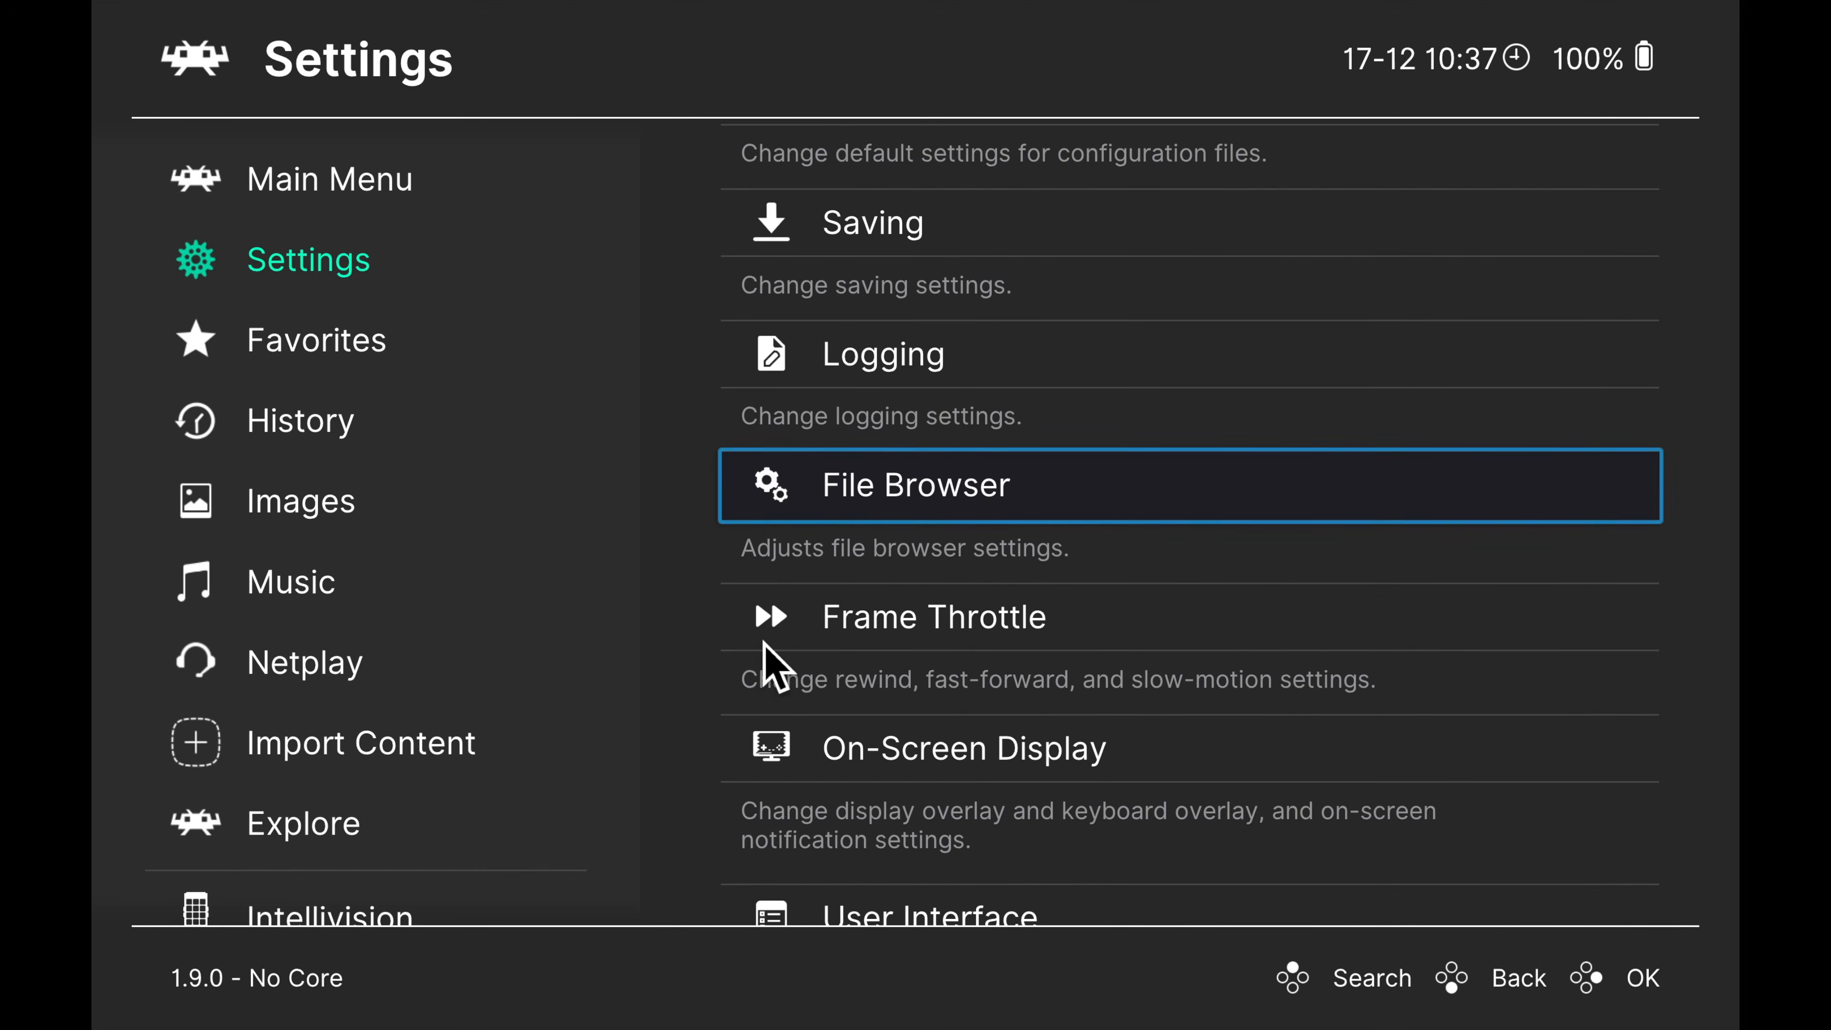
scroll(766, 649, down, 4)
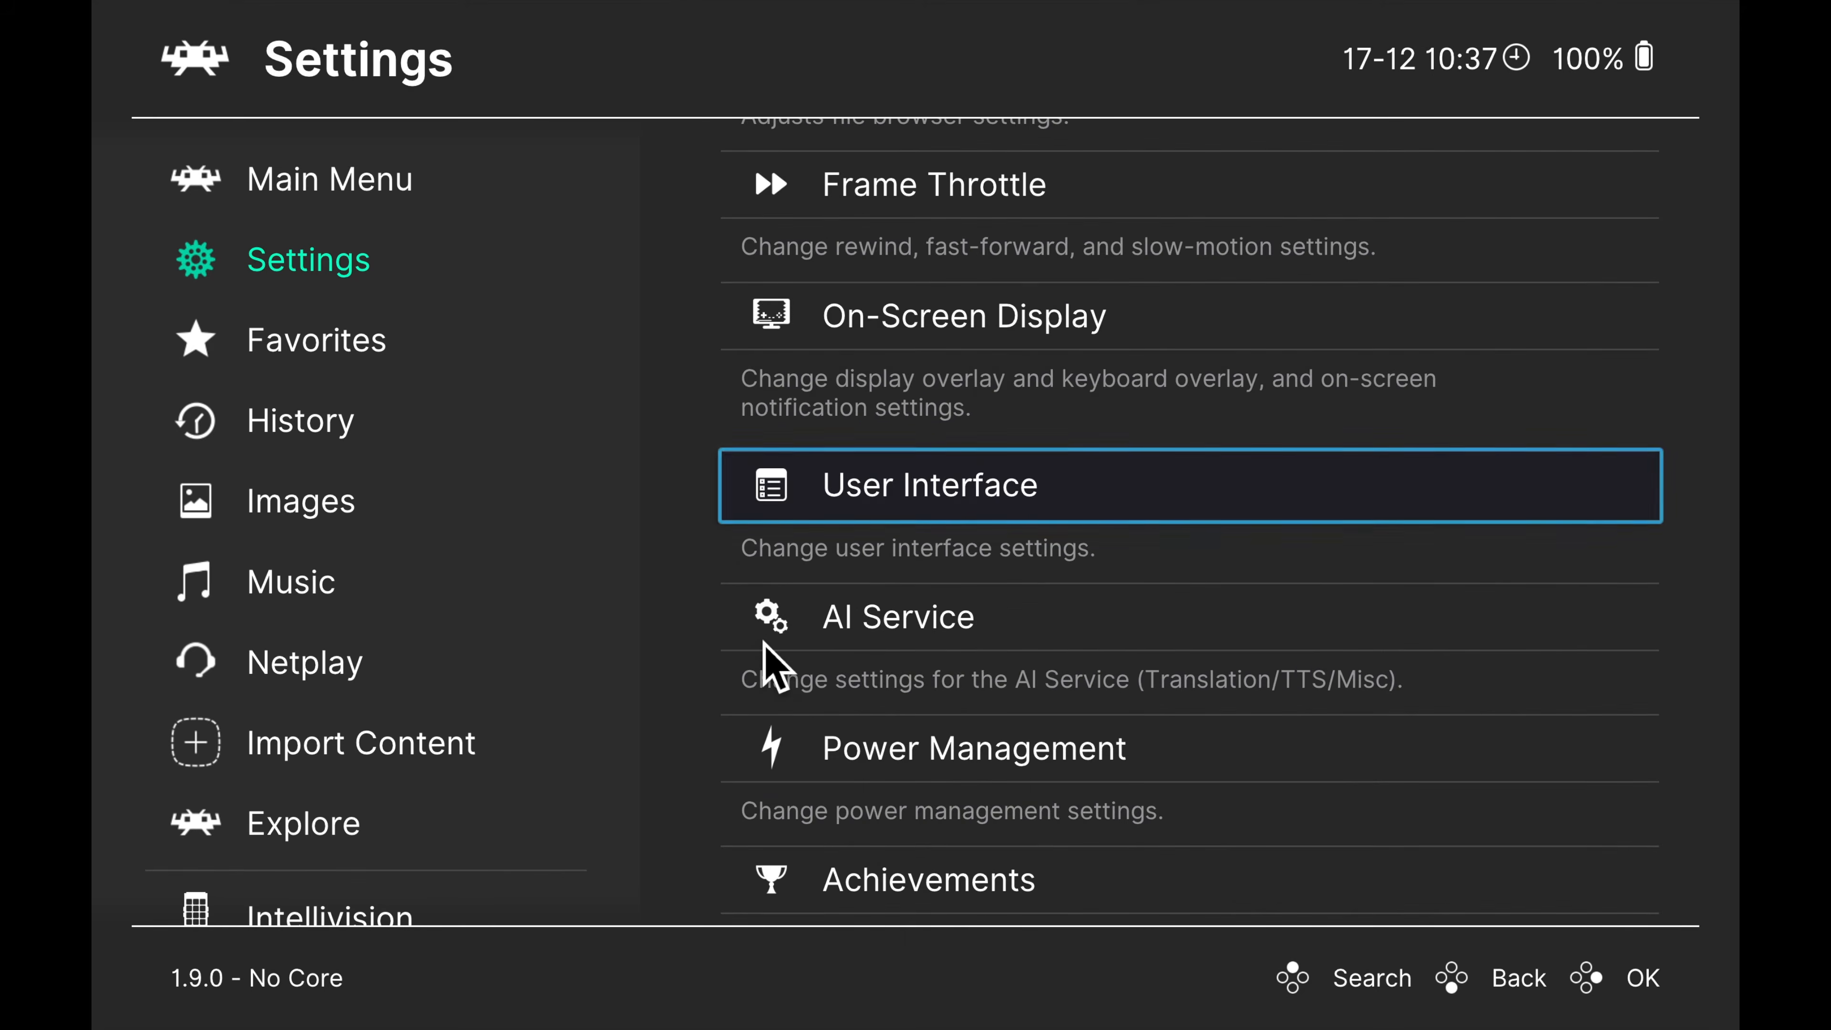
scroll(765, 649, down, 4)
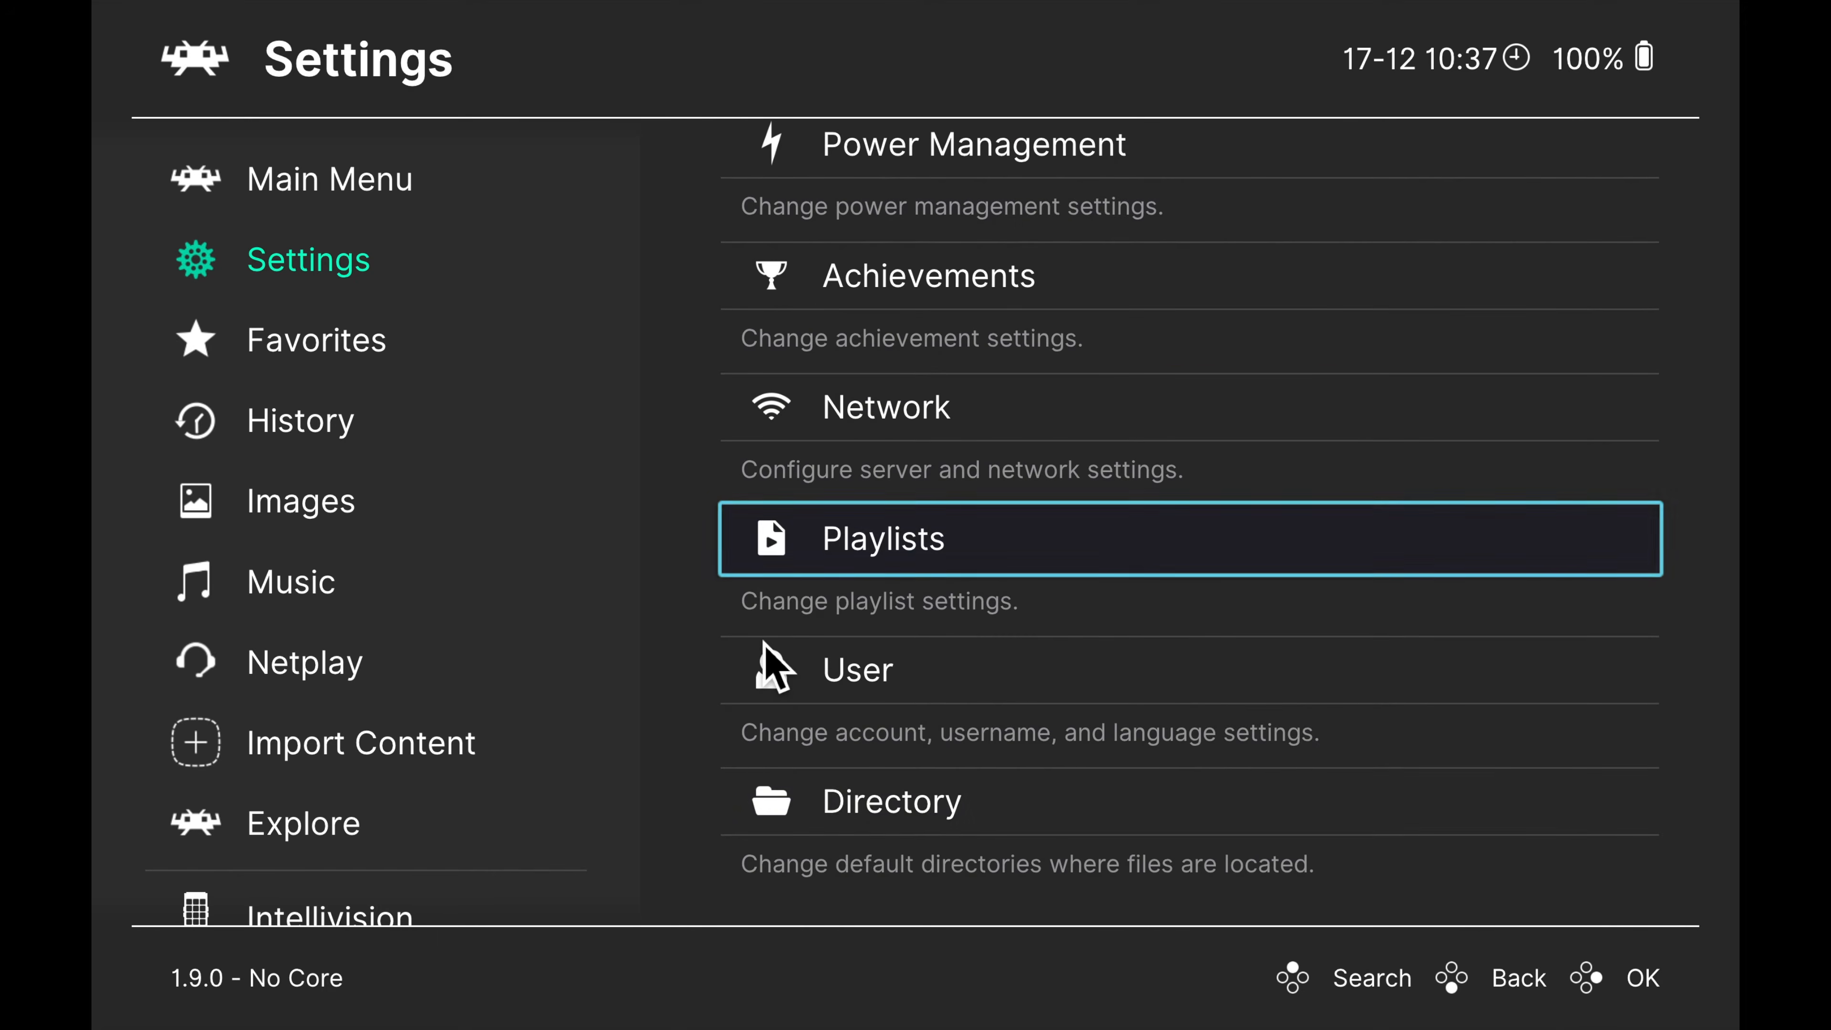
click(875, 802)
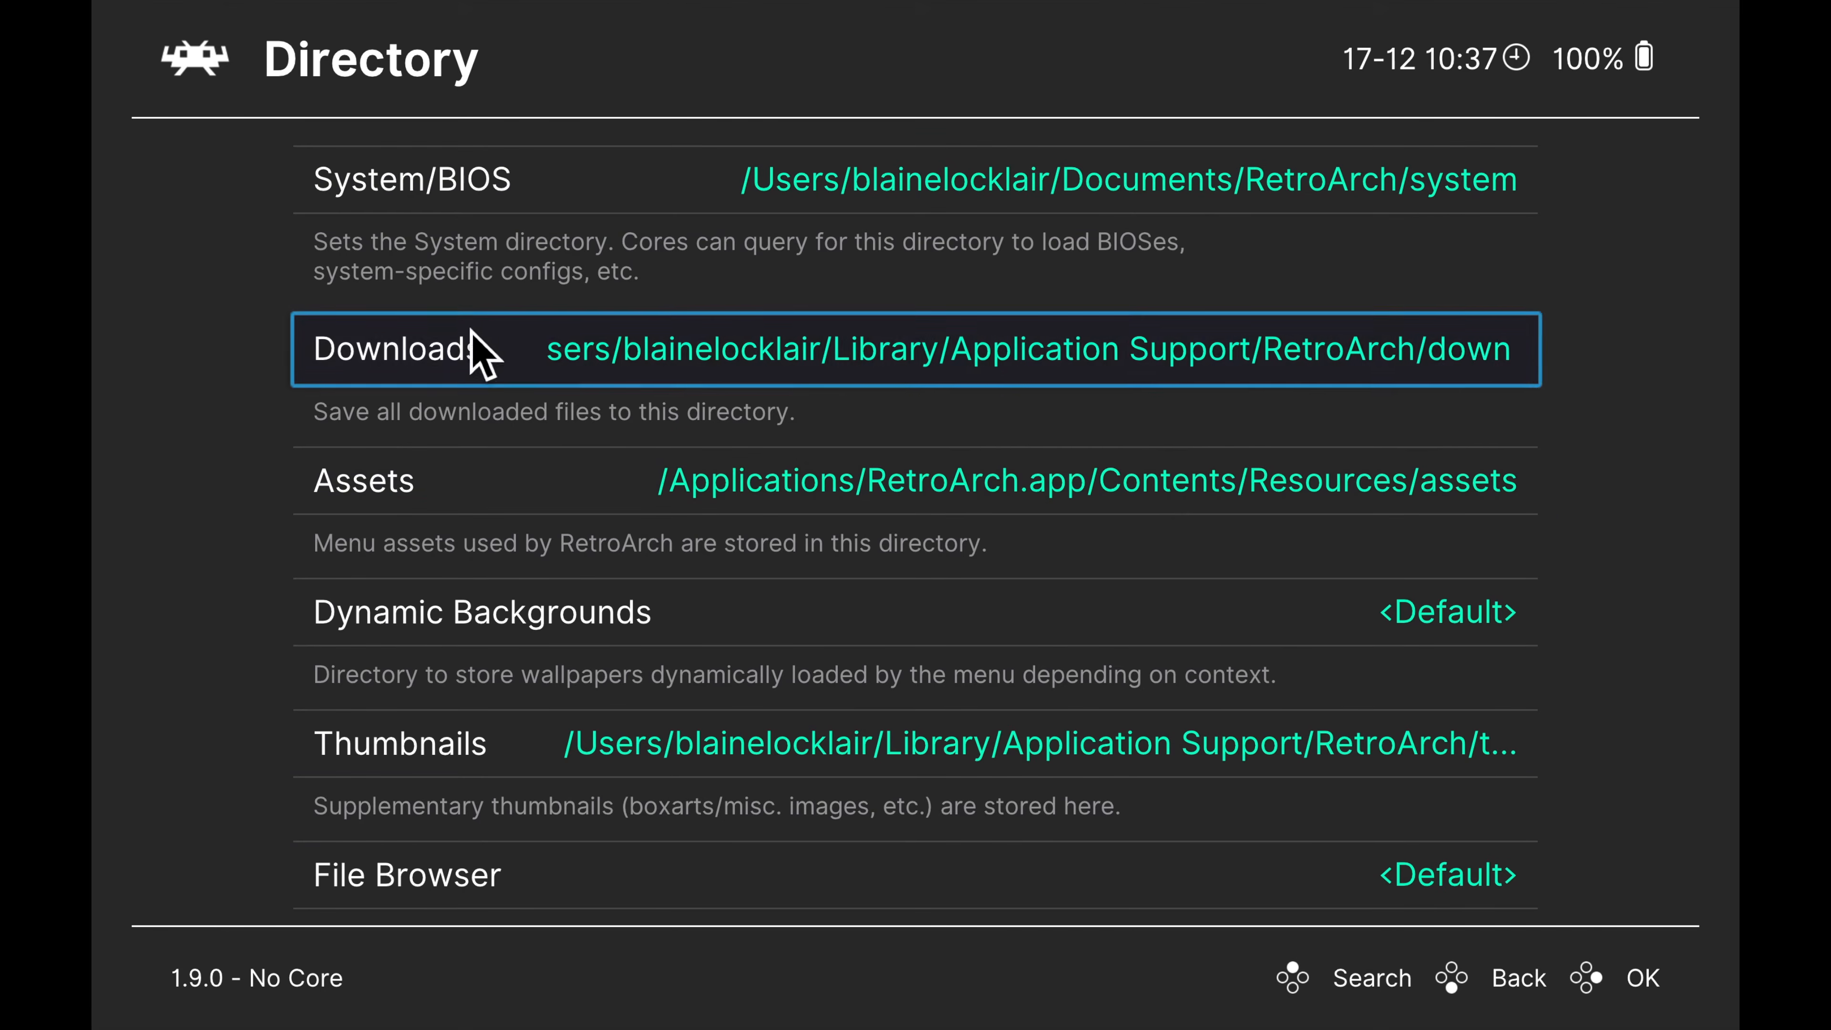
Set the System/BIOS directory to the Documents/ROMs/System folder inside the home folder
click(517, 194)
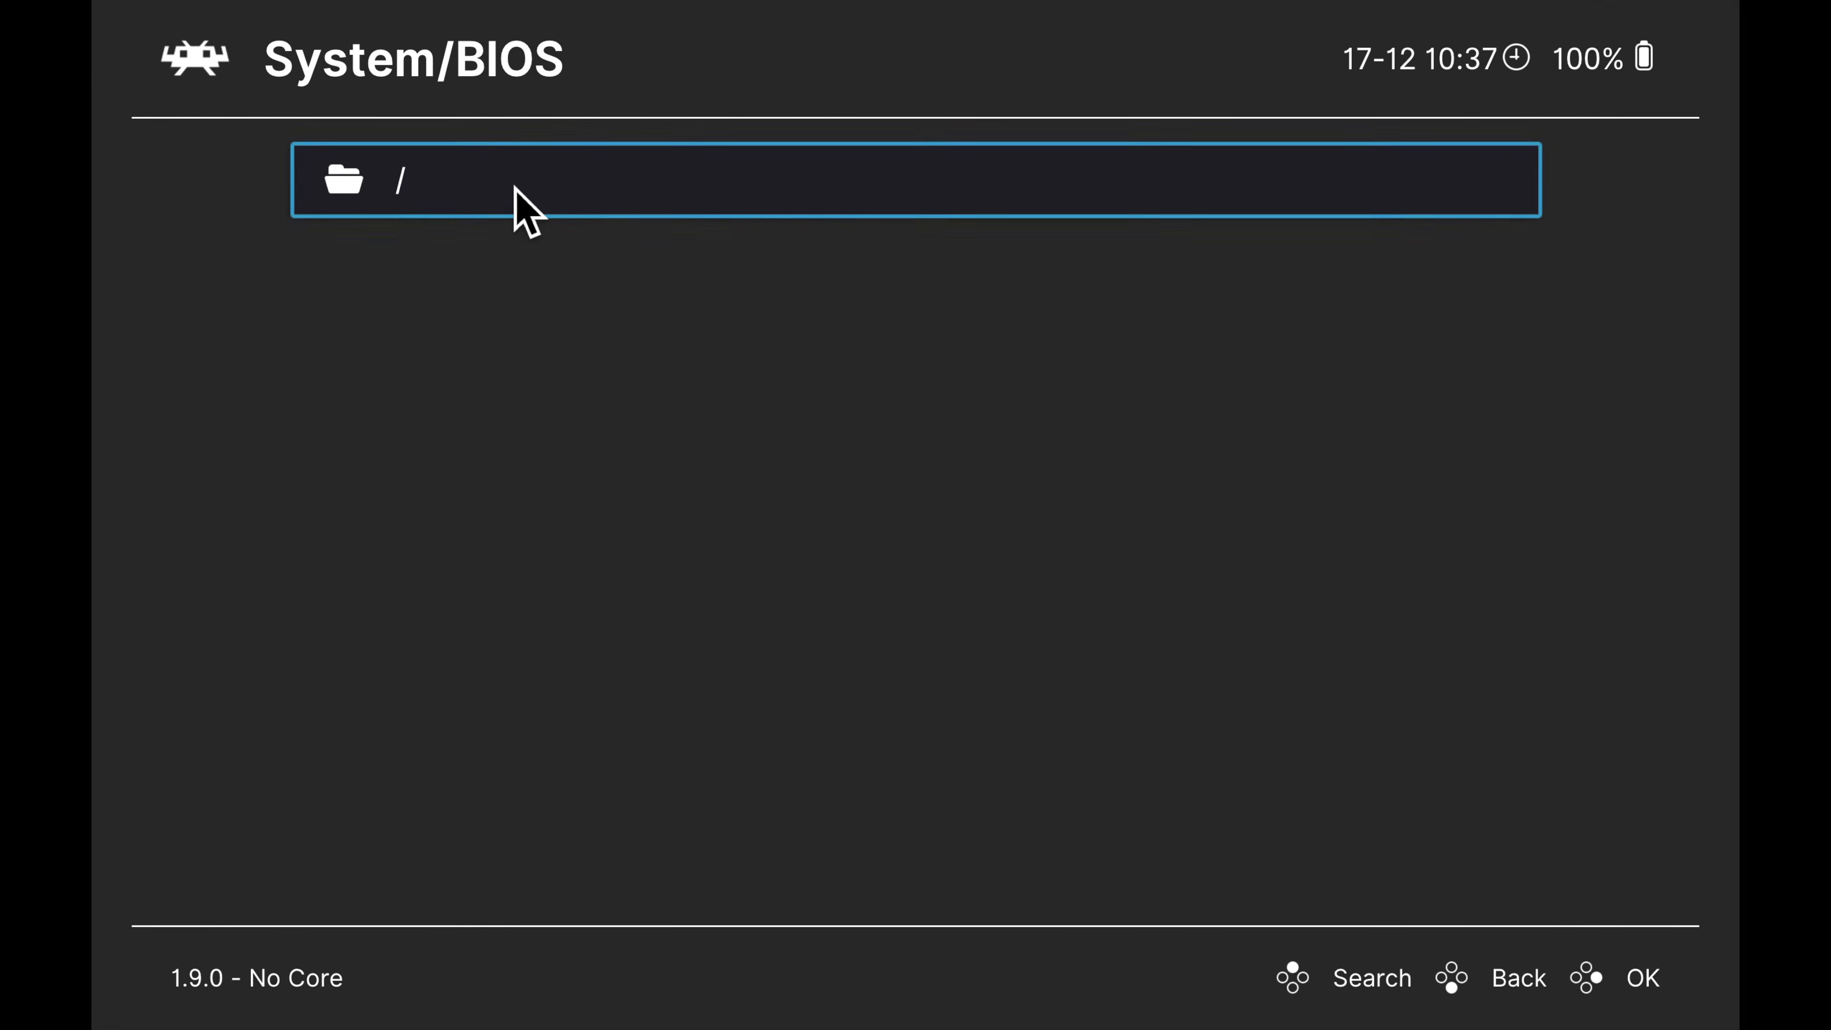
click(463, 184)
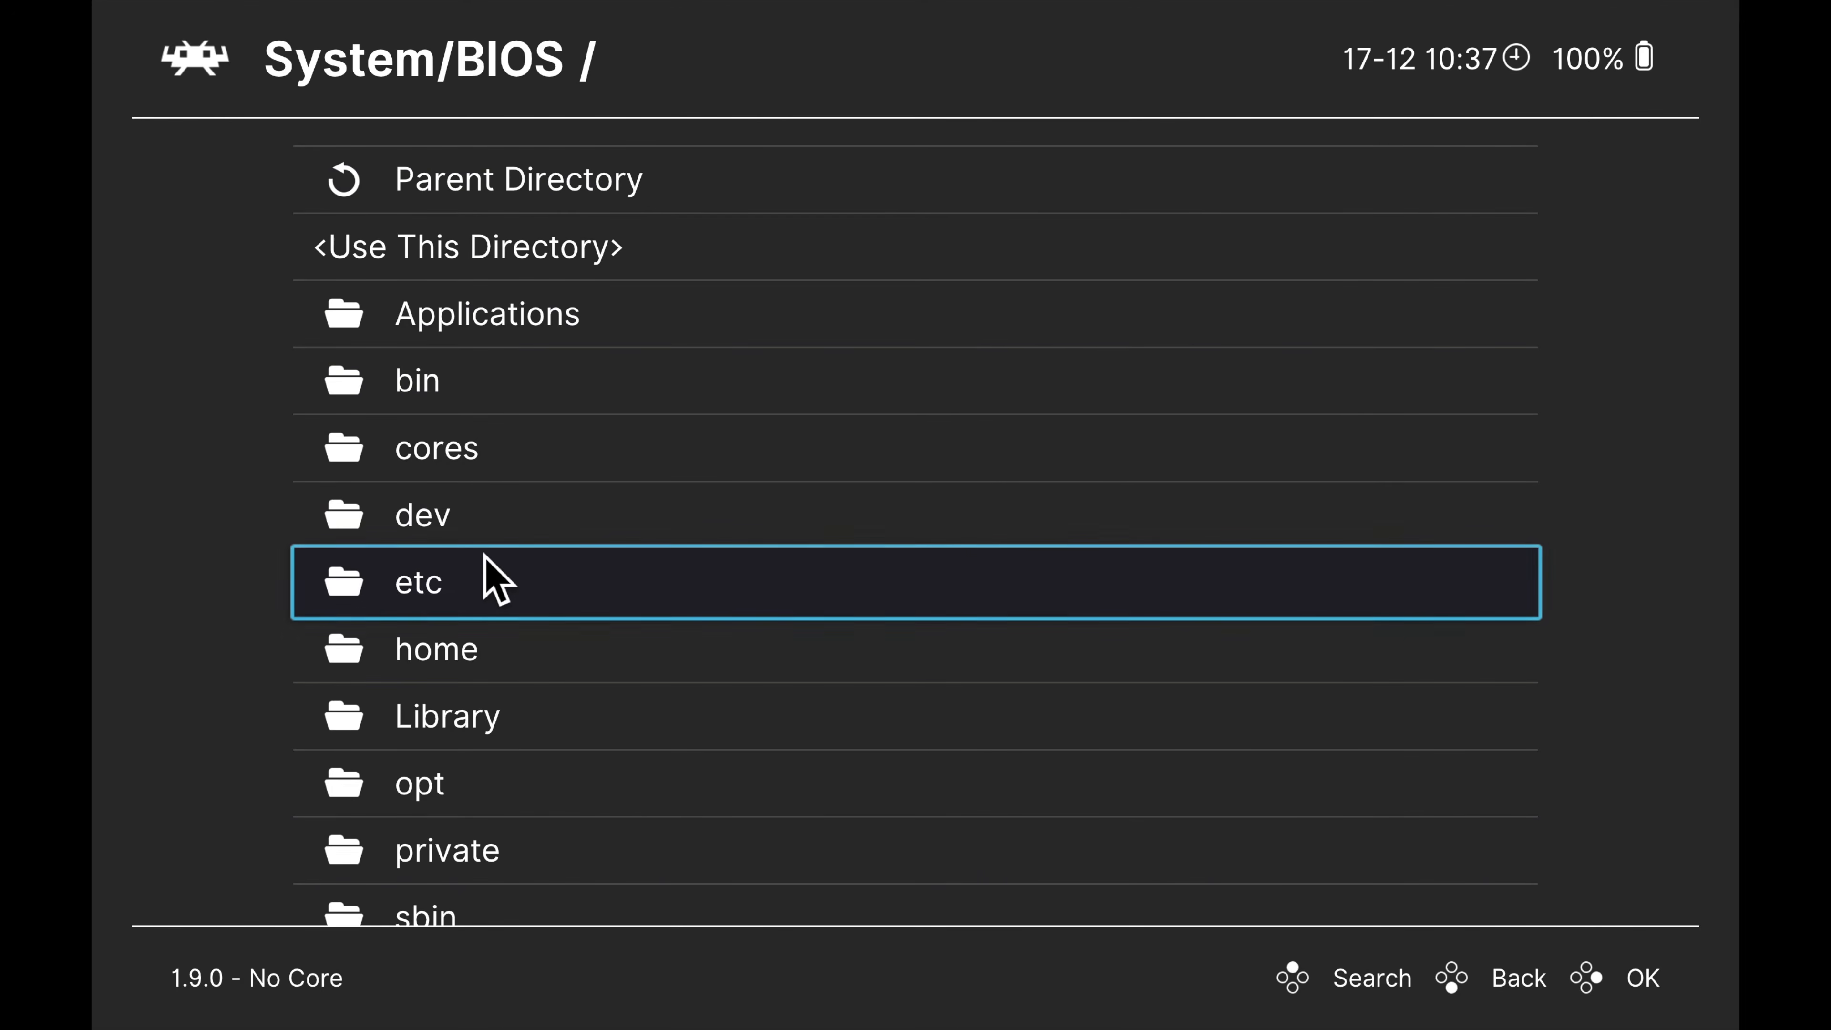
key(Up)
key(Up)
key(Up)
key(Up)
key(Up)
key(Up)
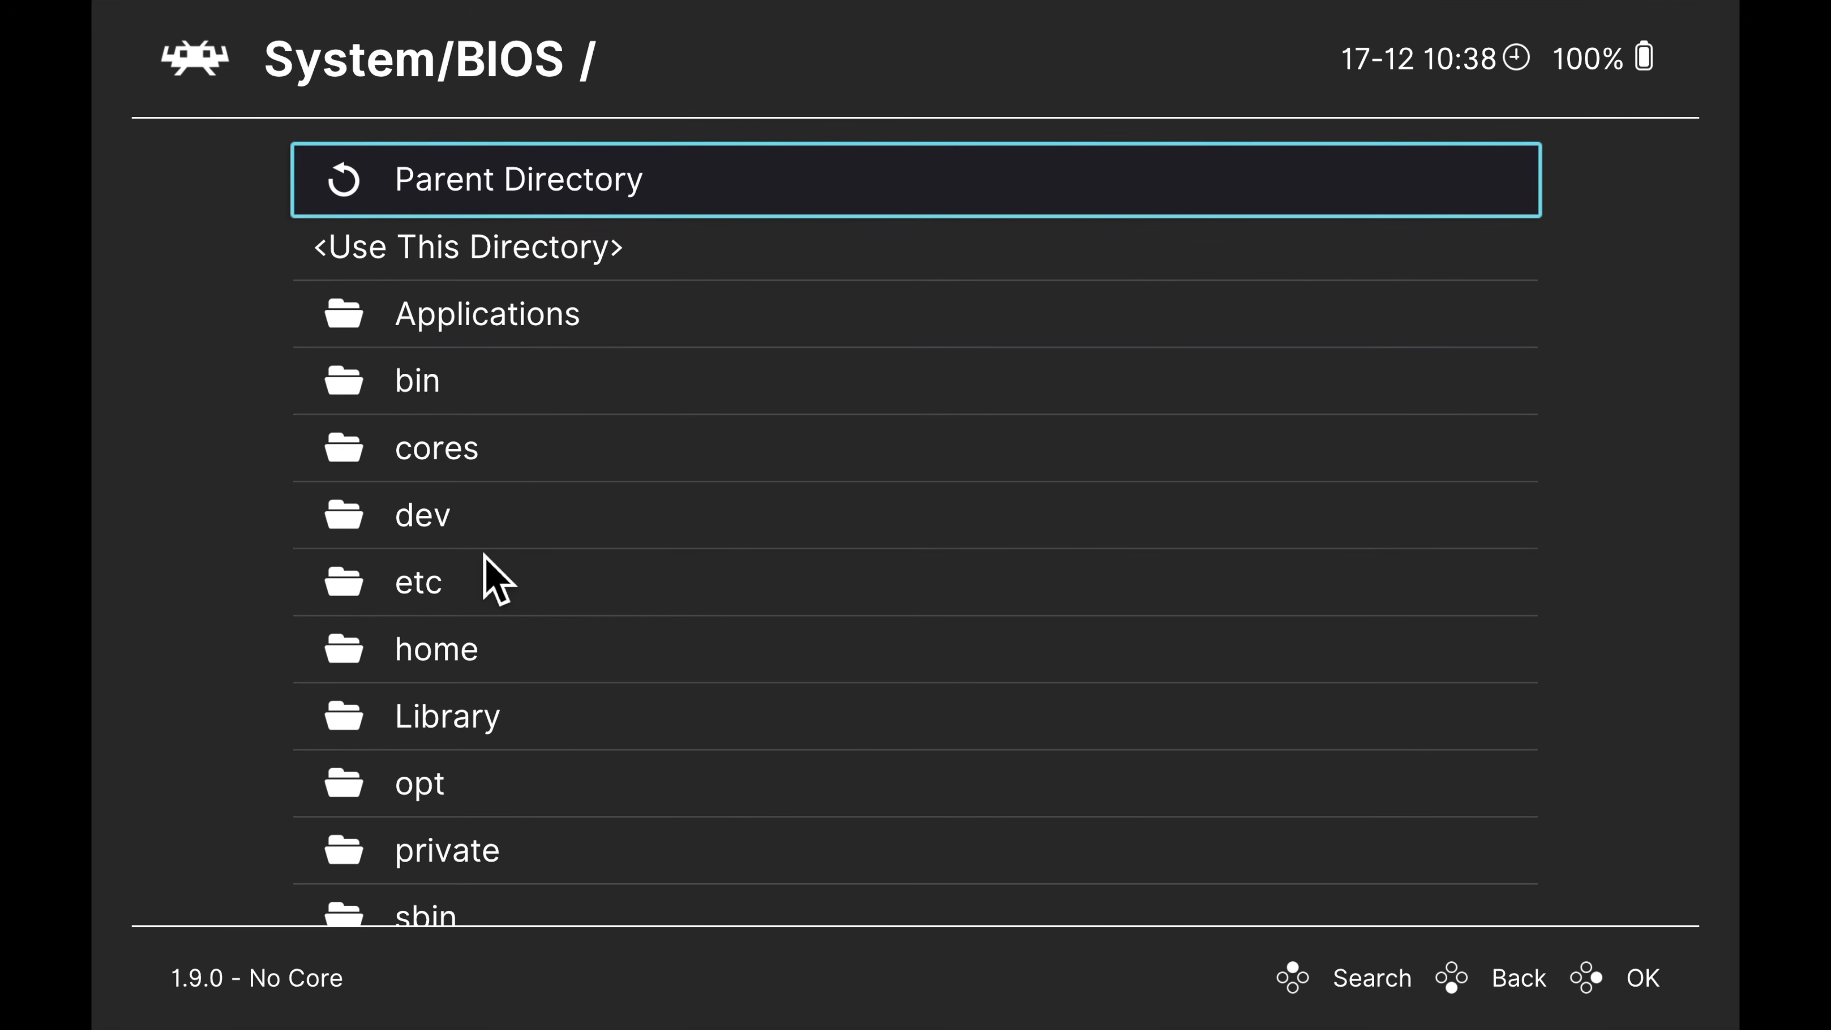
key(Up)
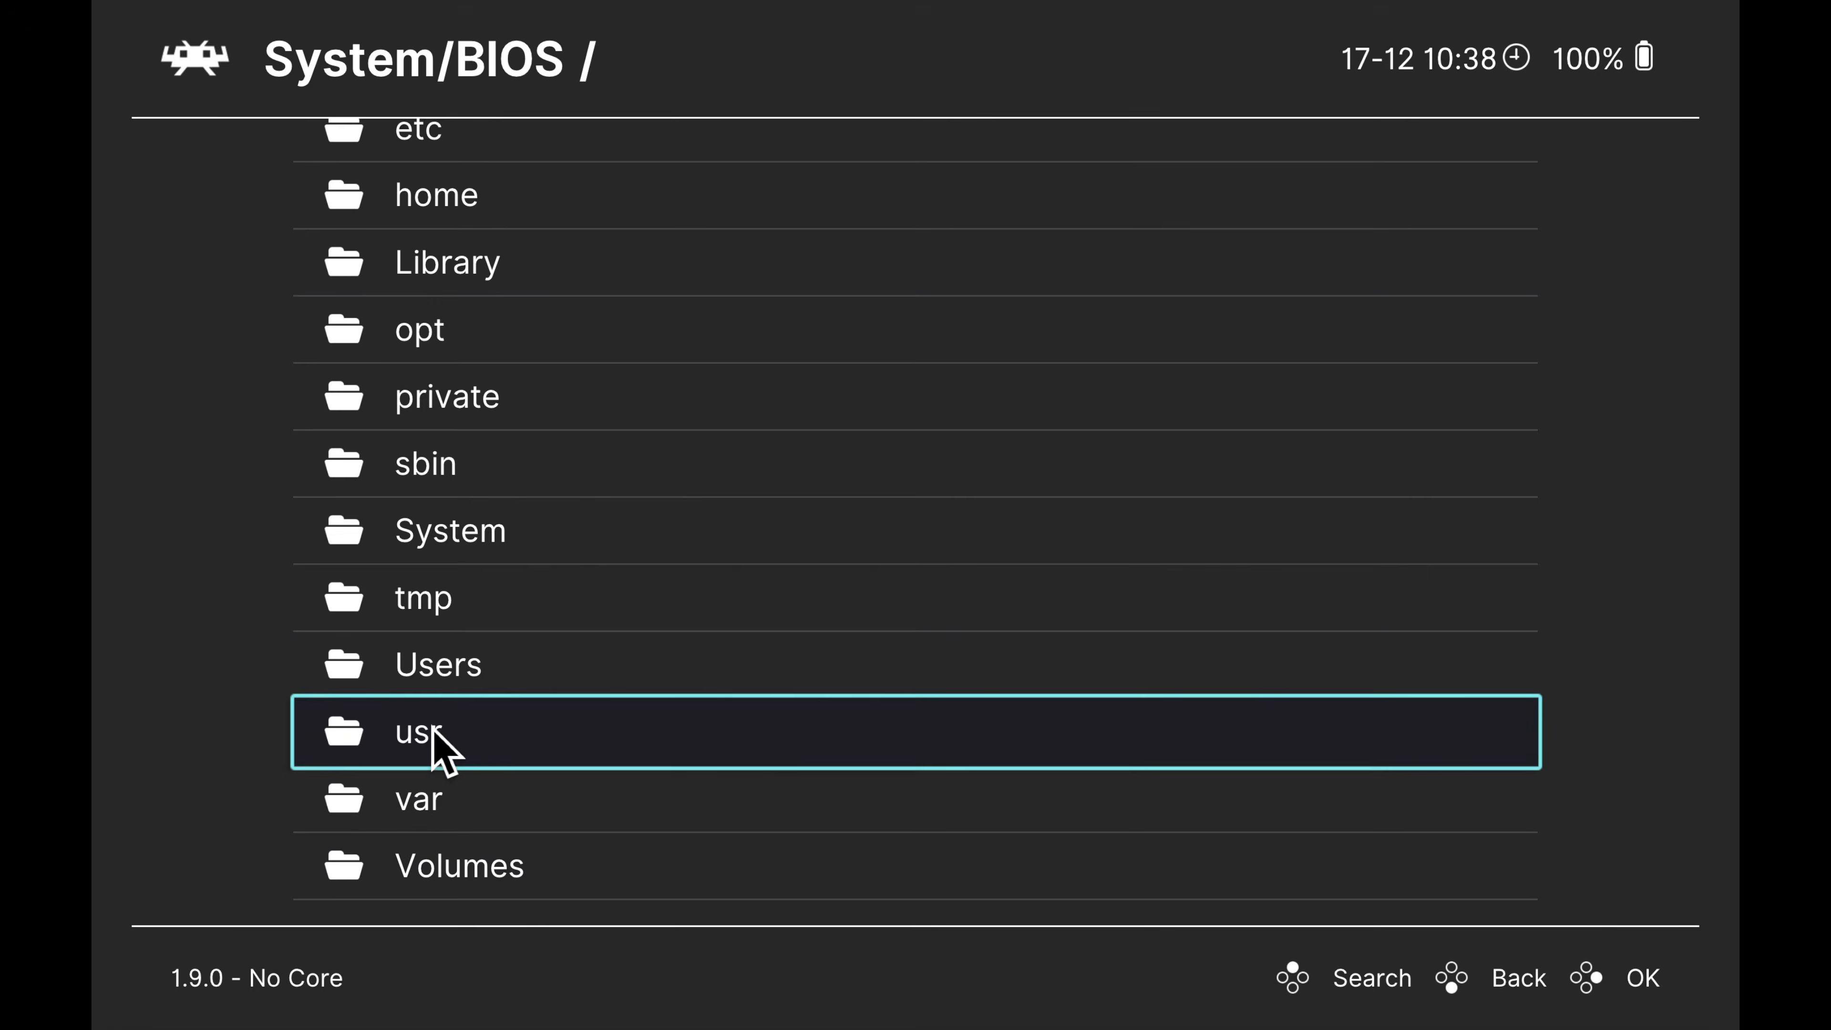
click(448, 671)
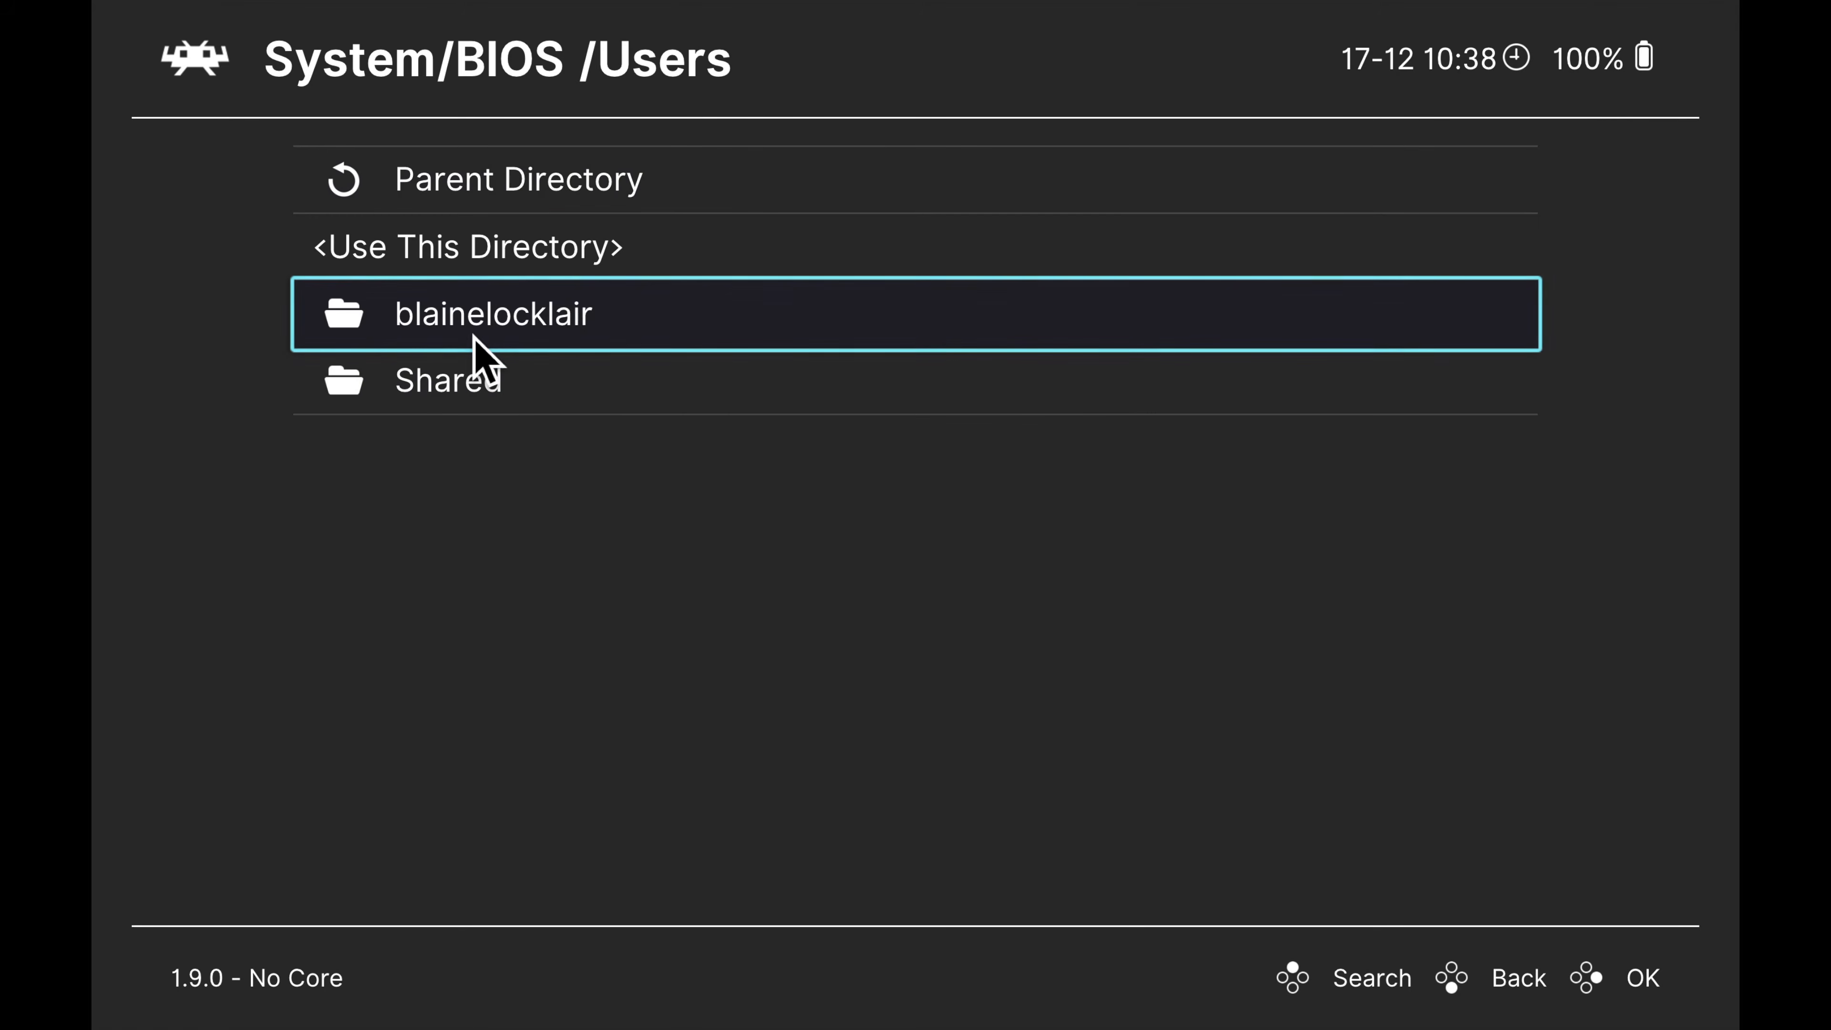
click(521, 321)
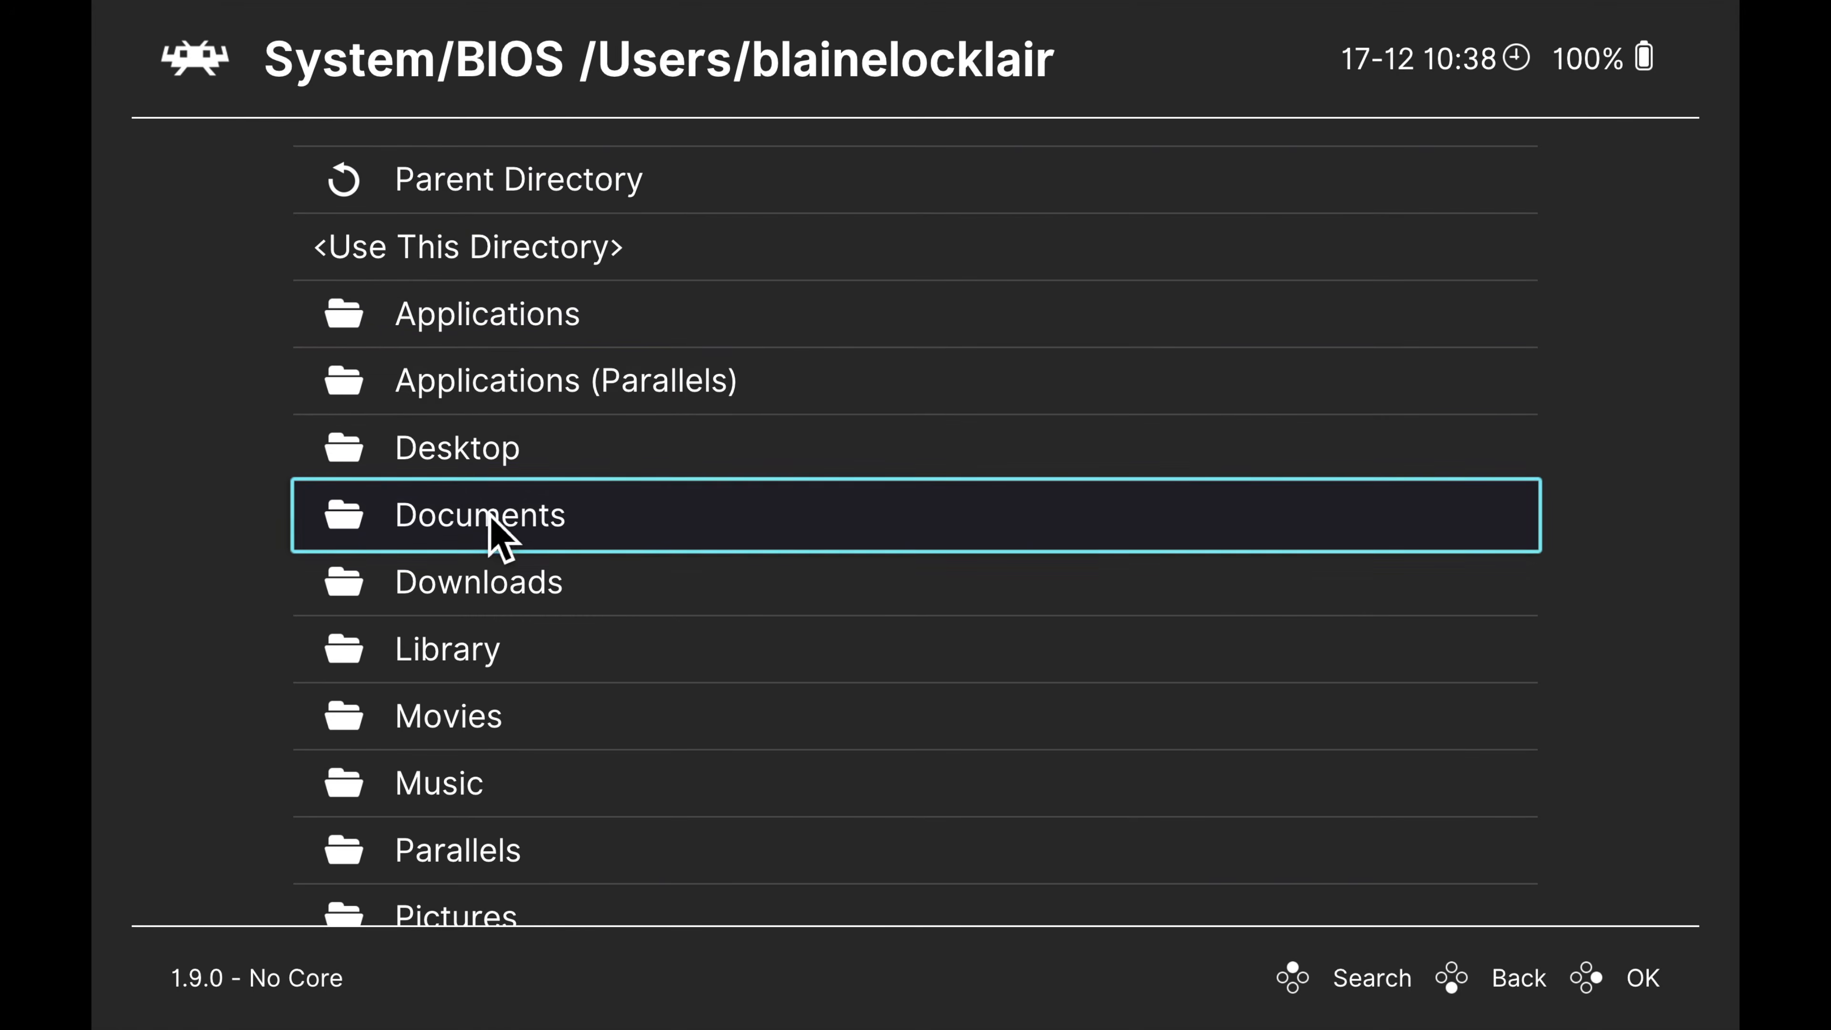
click(484, 534)
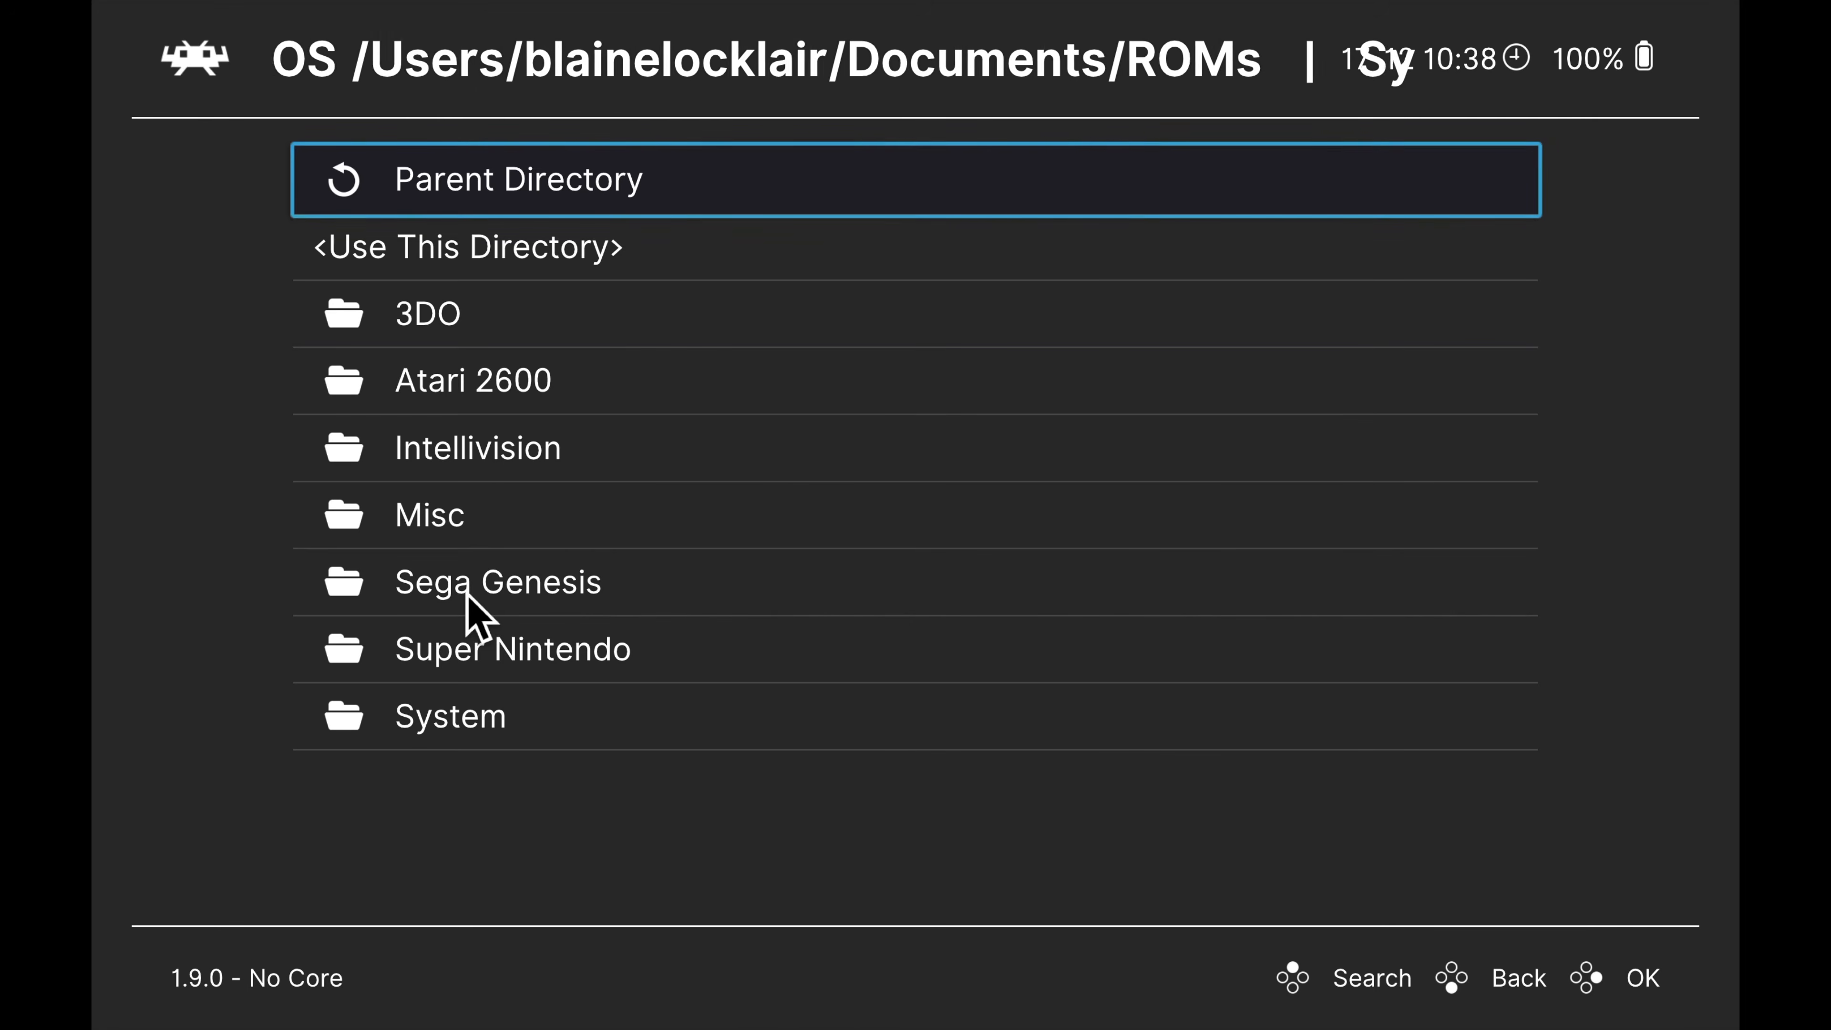
click(462, 730)
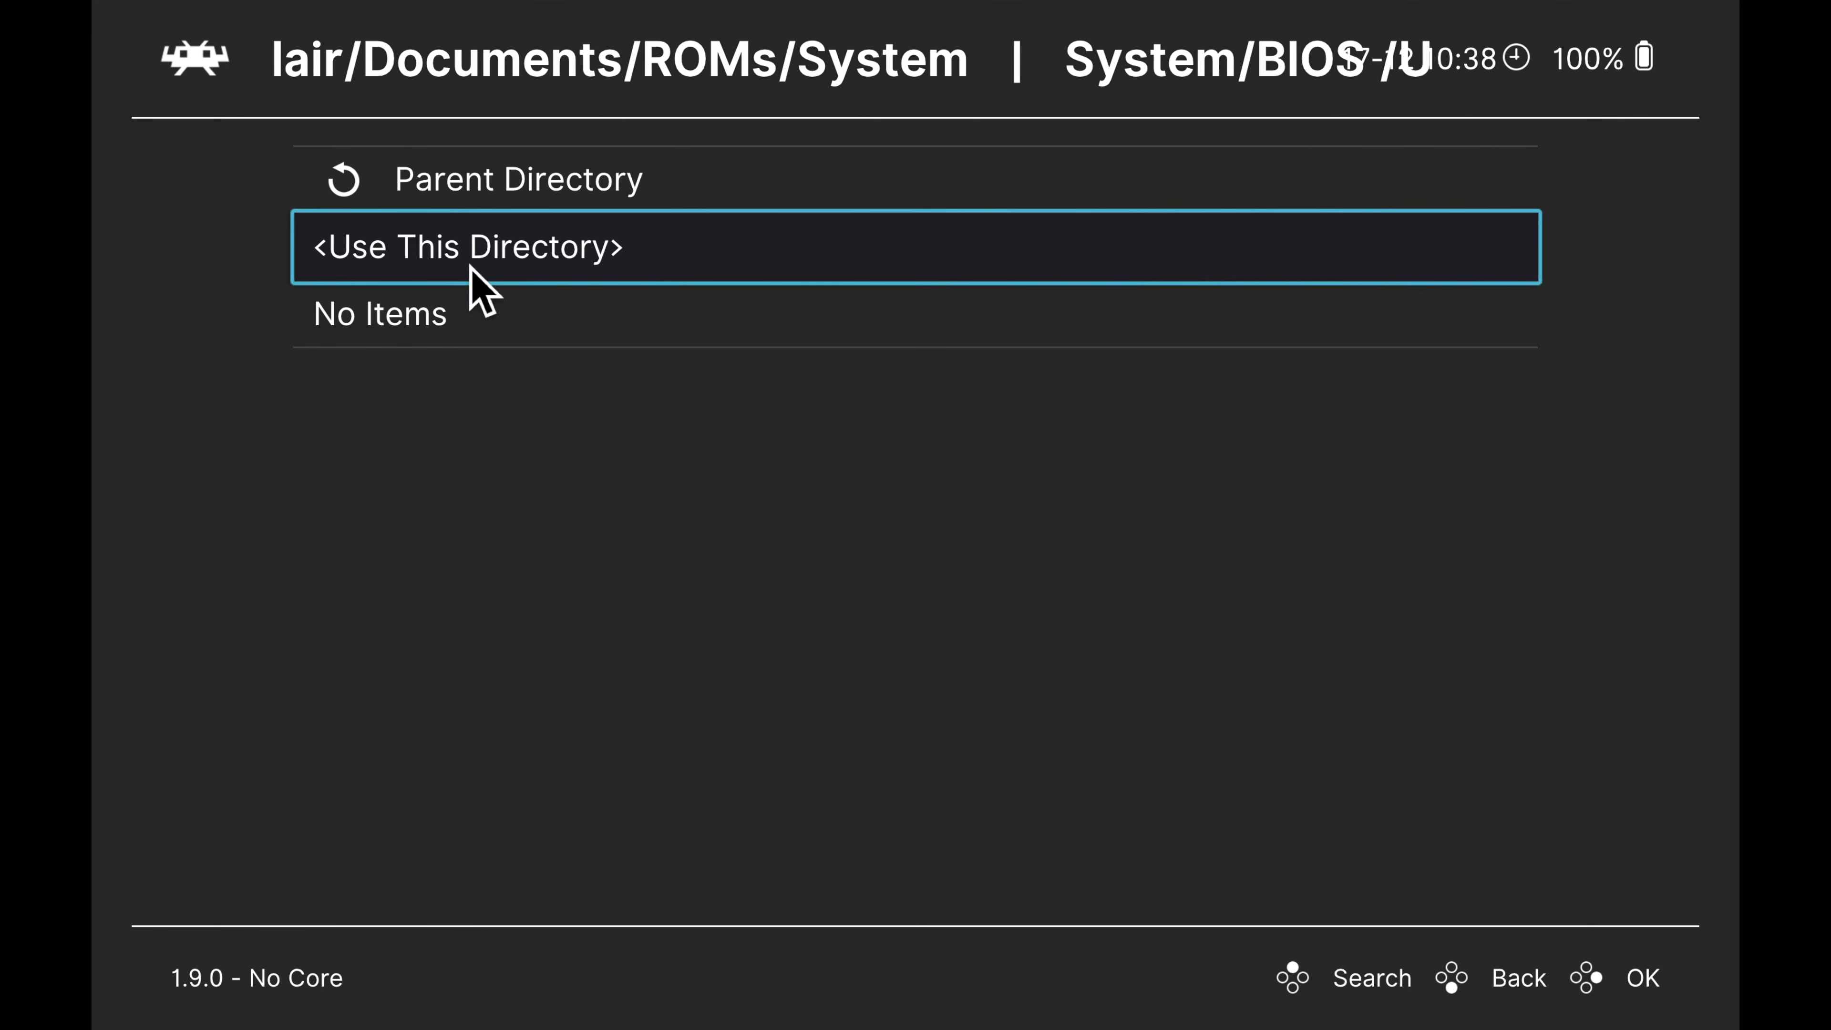
click(472, 247)
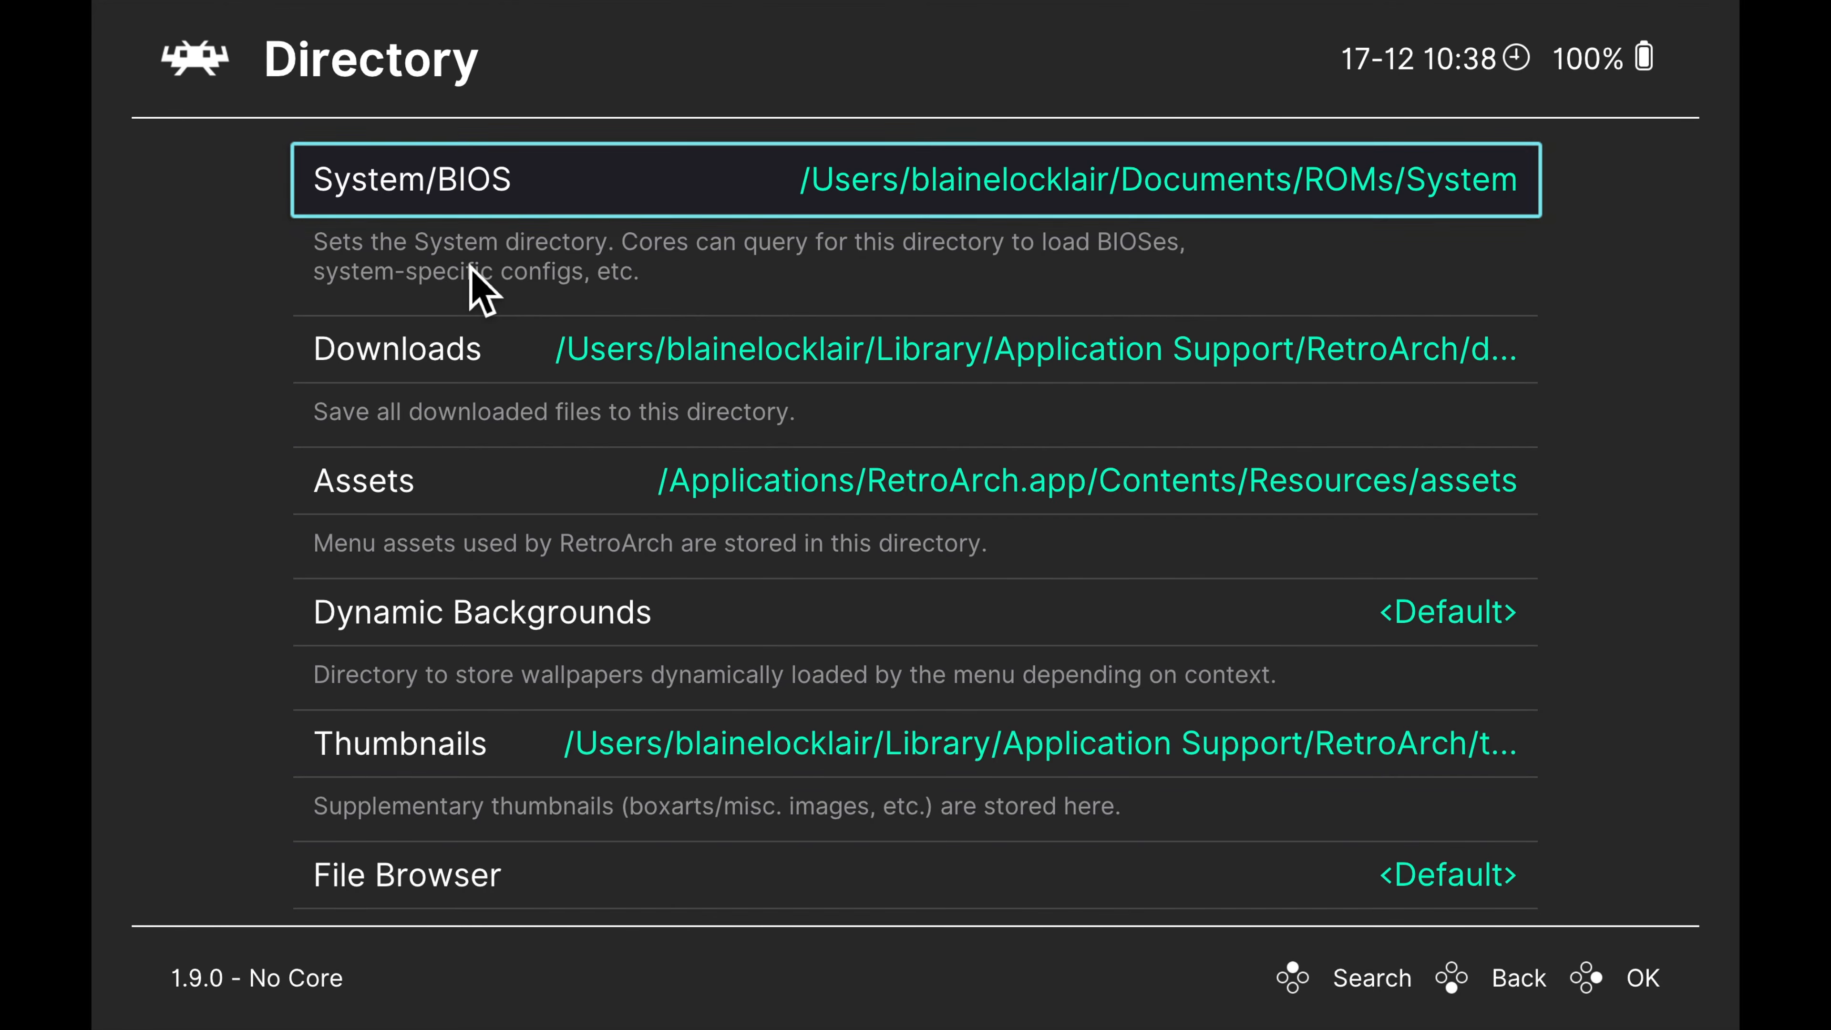
Leave the Directory settings and start a directory scan from Import Content
click(198, 68)
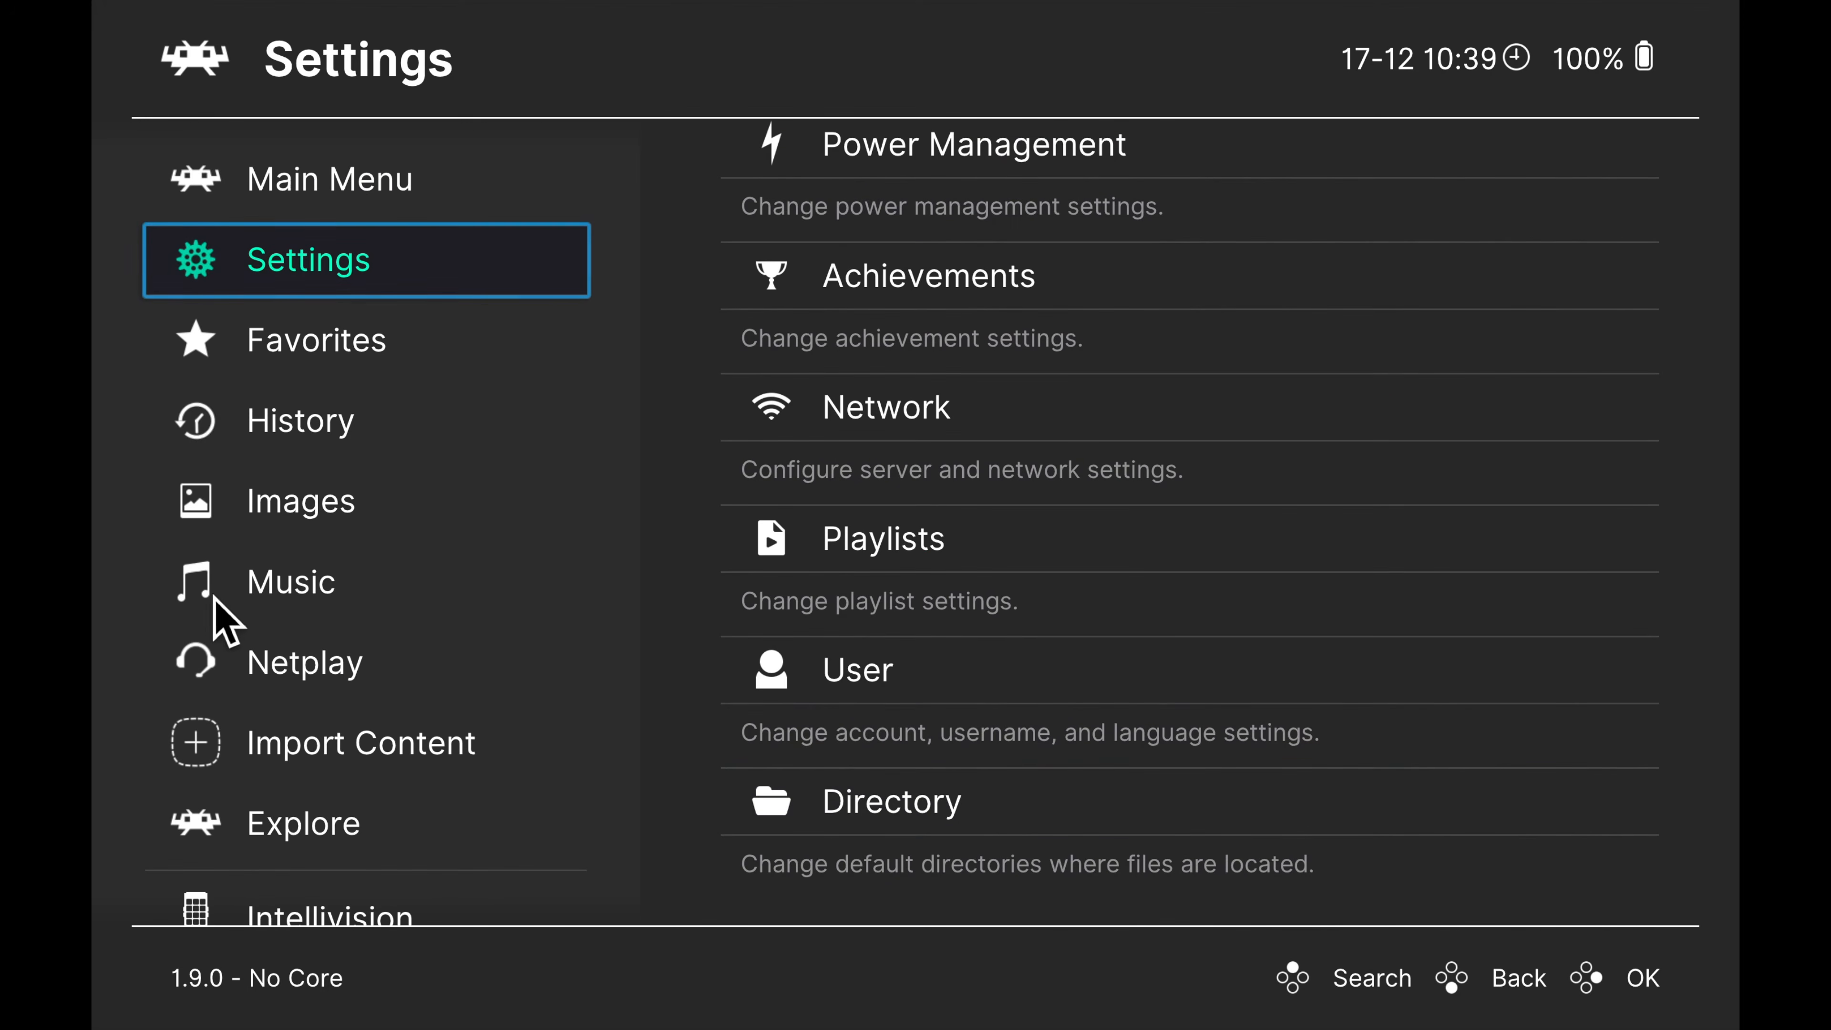
click(296, 751)
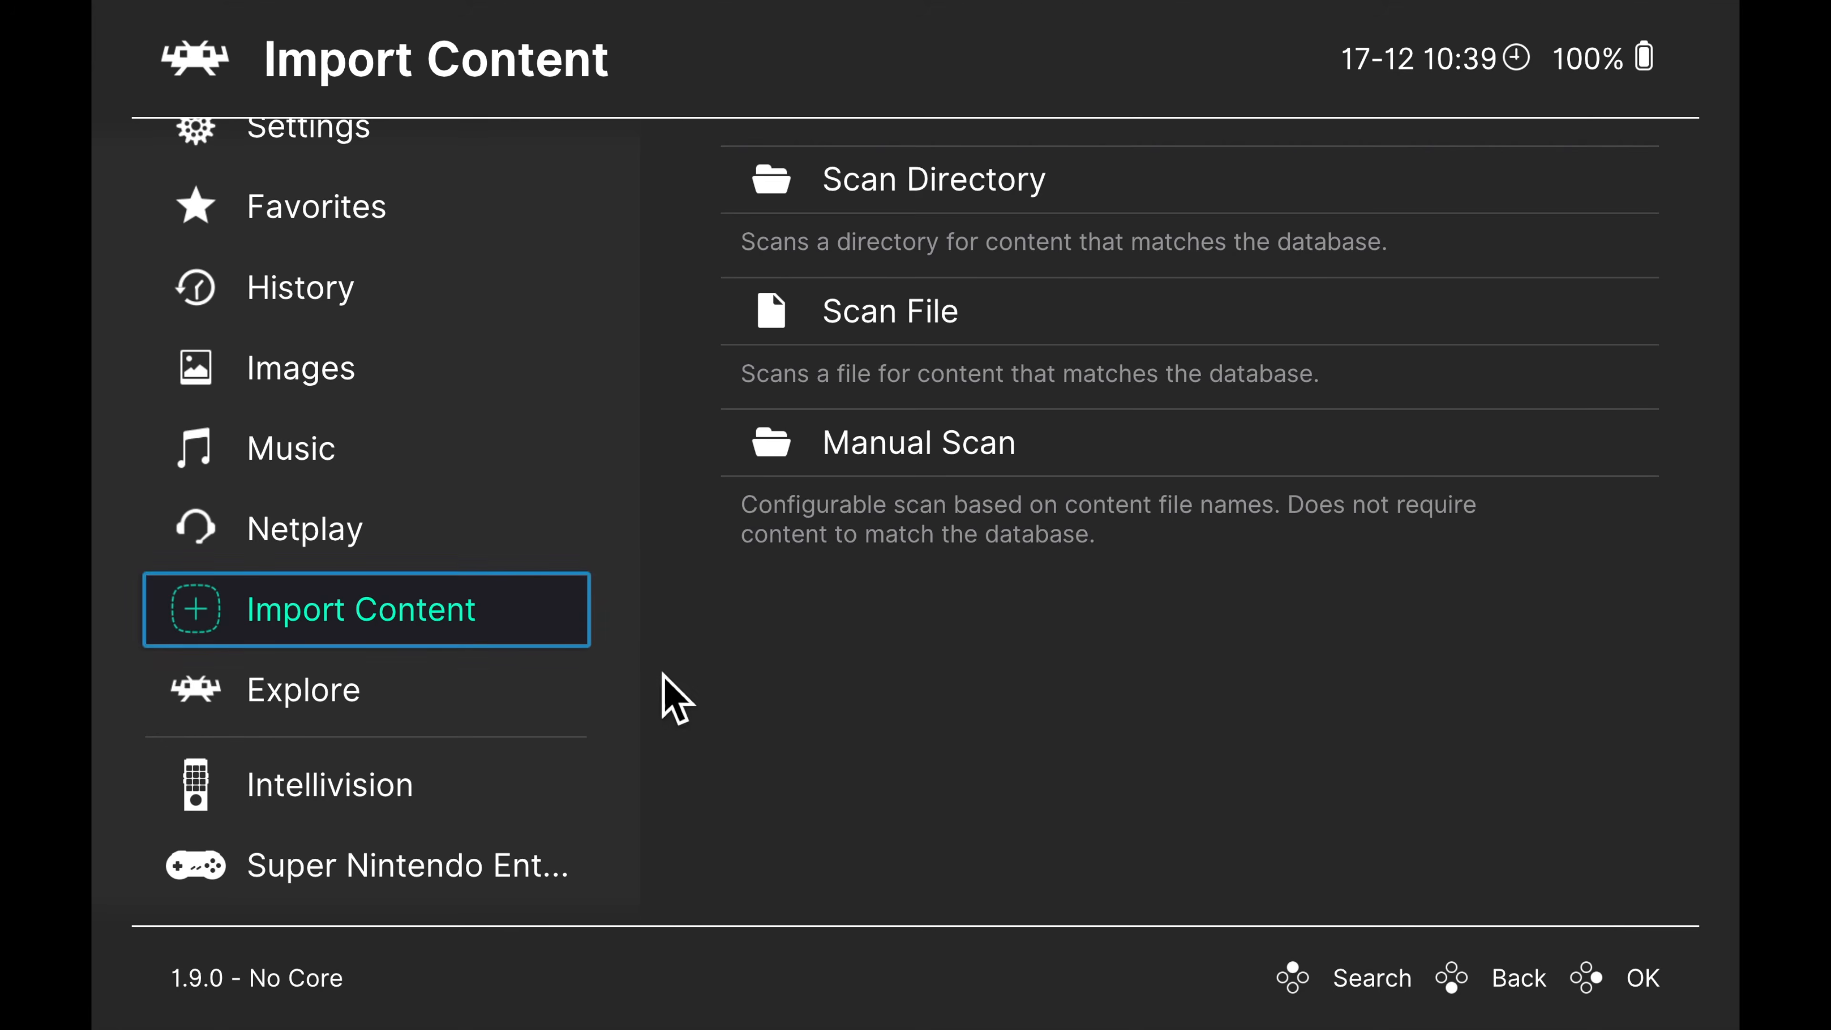
click(921, 193)
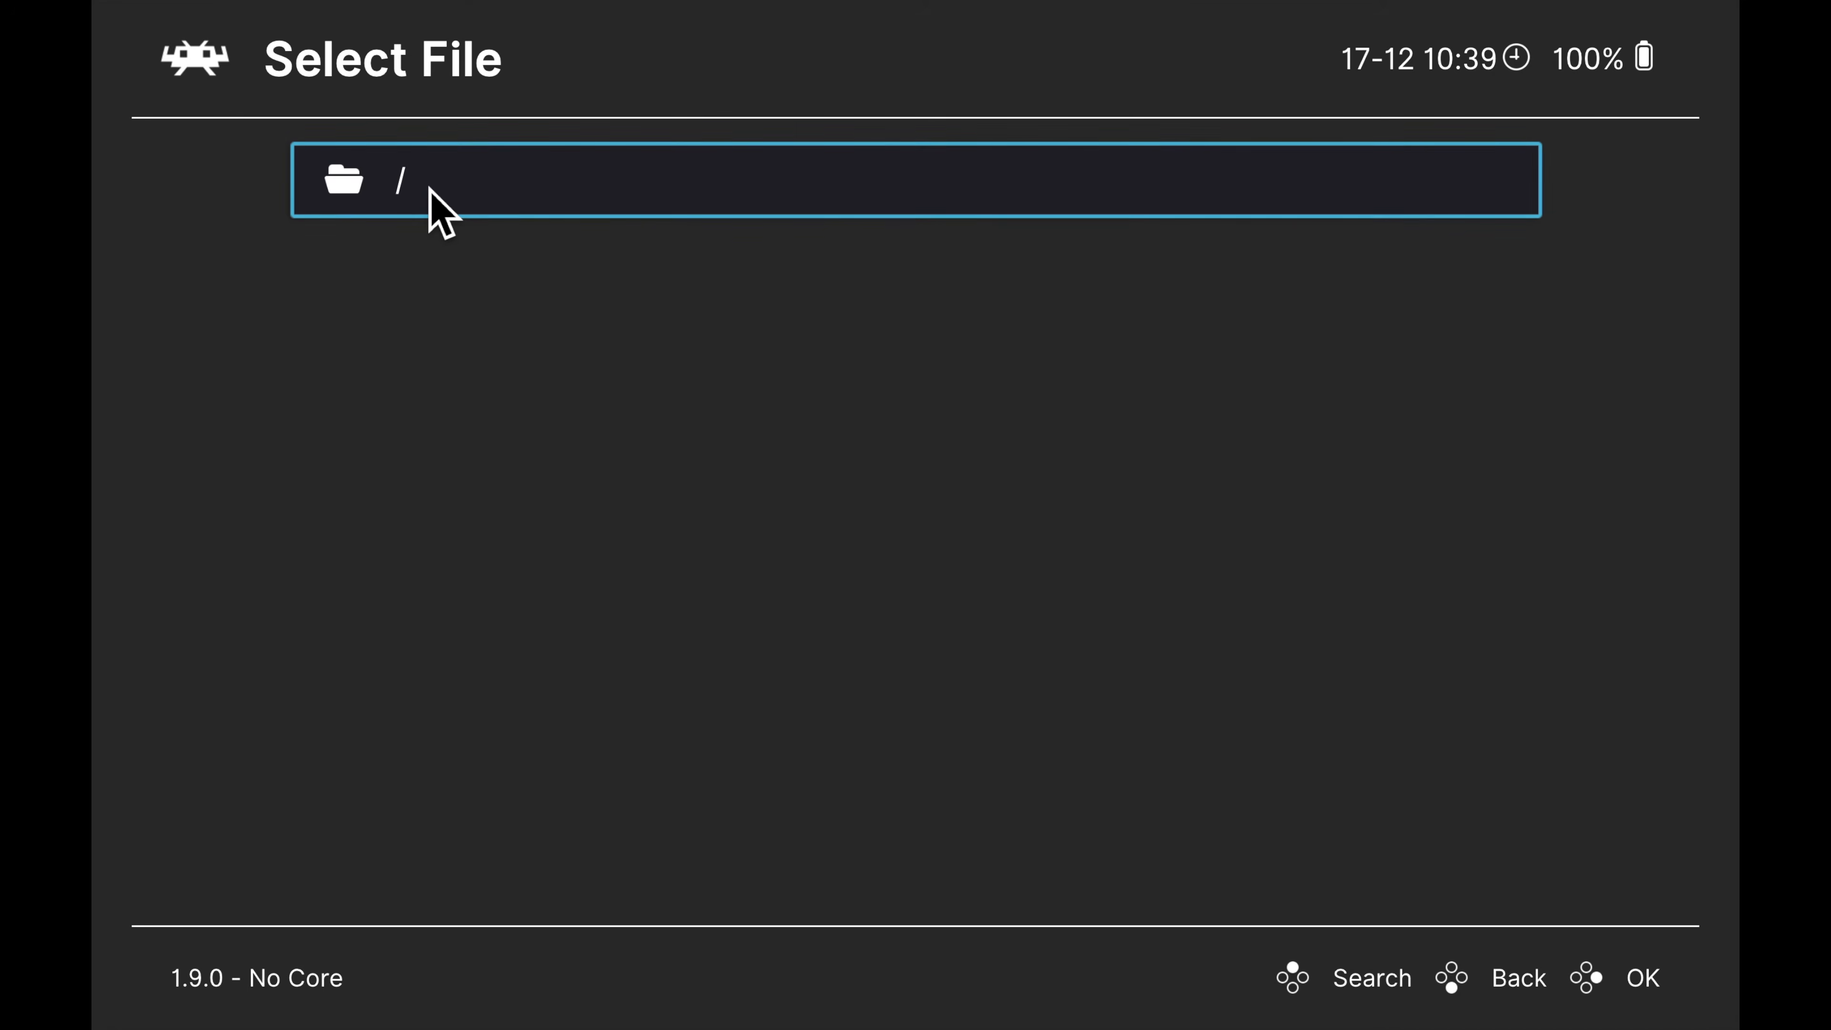
Scan the Documents/ROMs/Super Nintendo folder inside the home folder for content
click(440, 213)
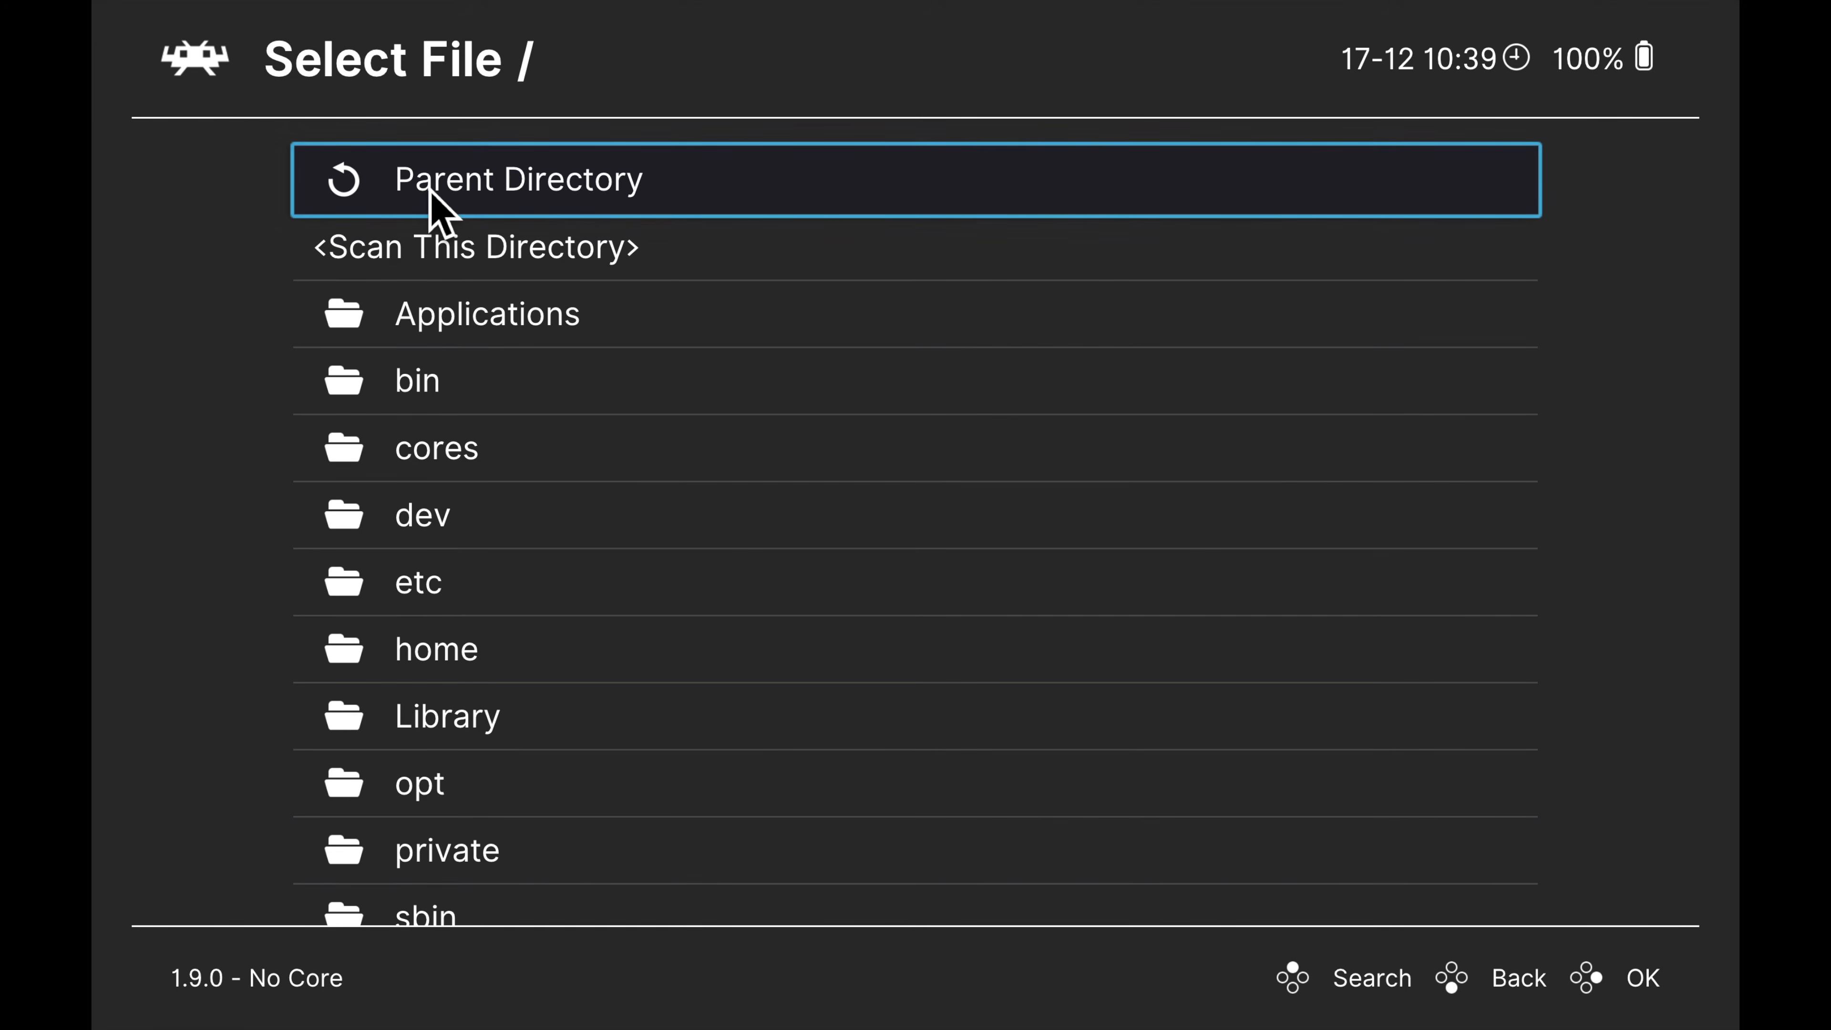
scroll(430, 191, down, 10)
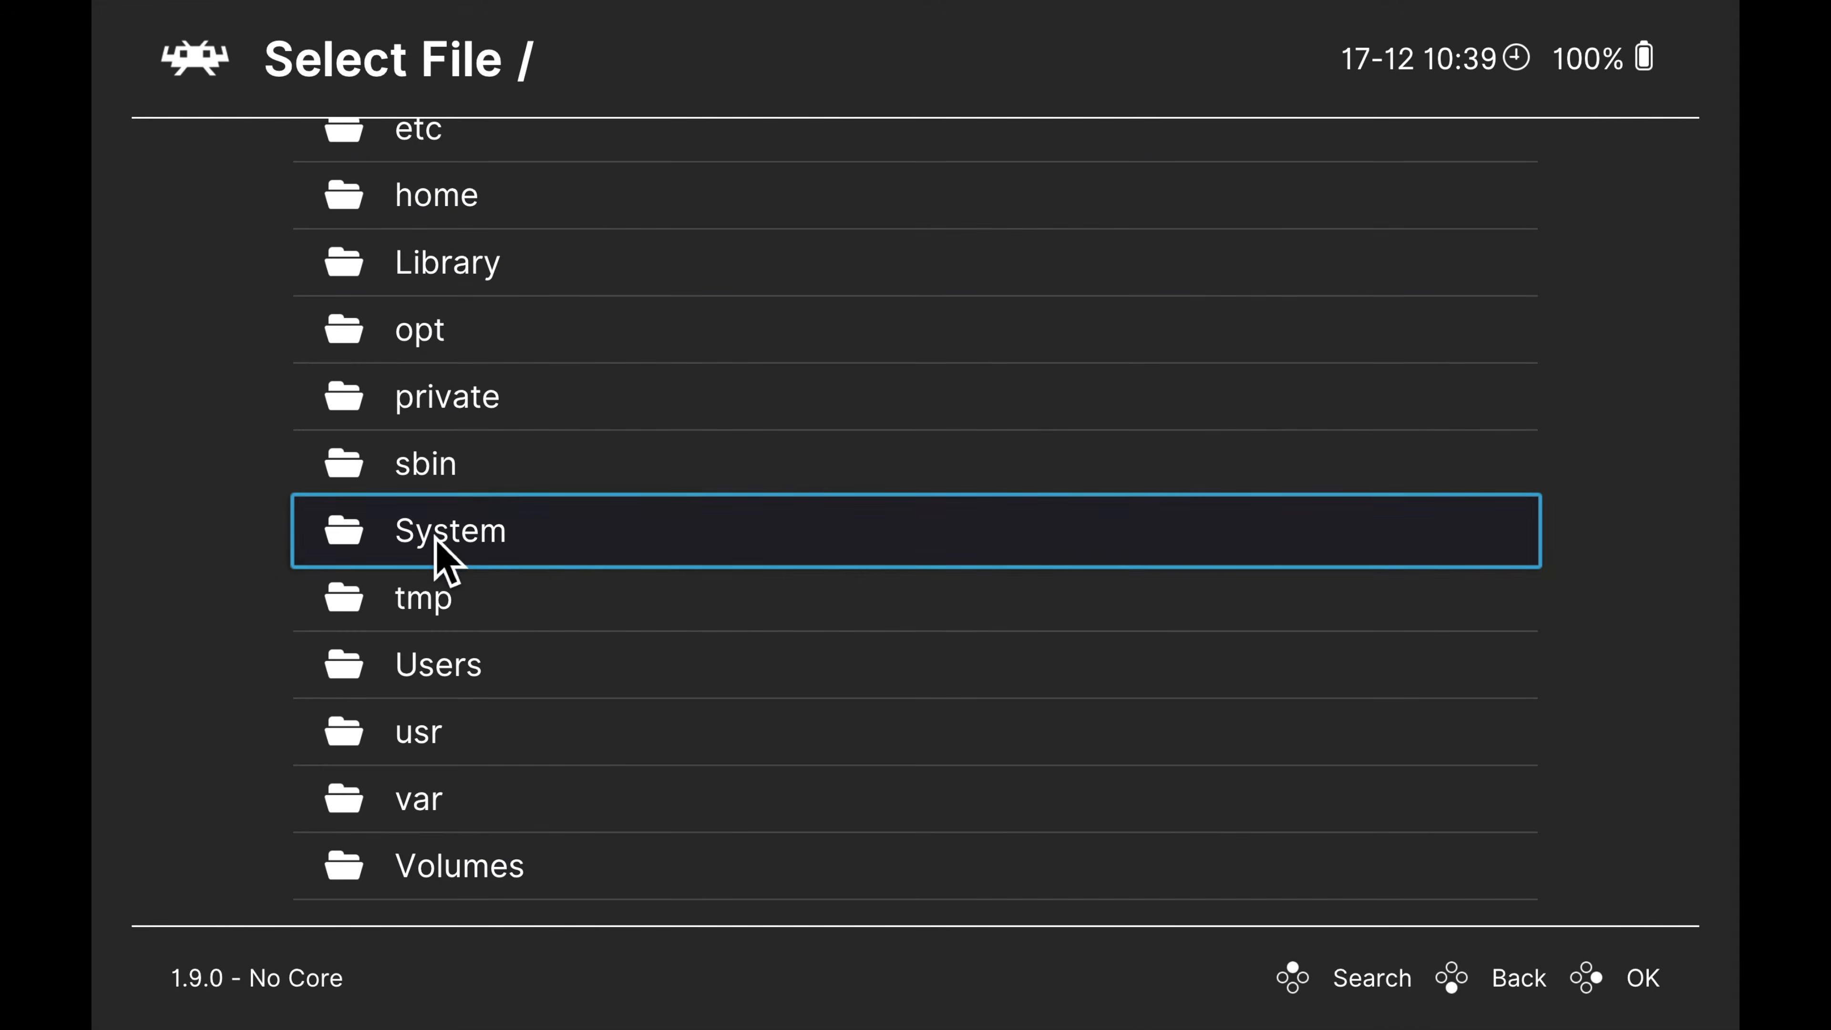
click(444, 670)
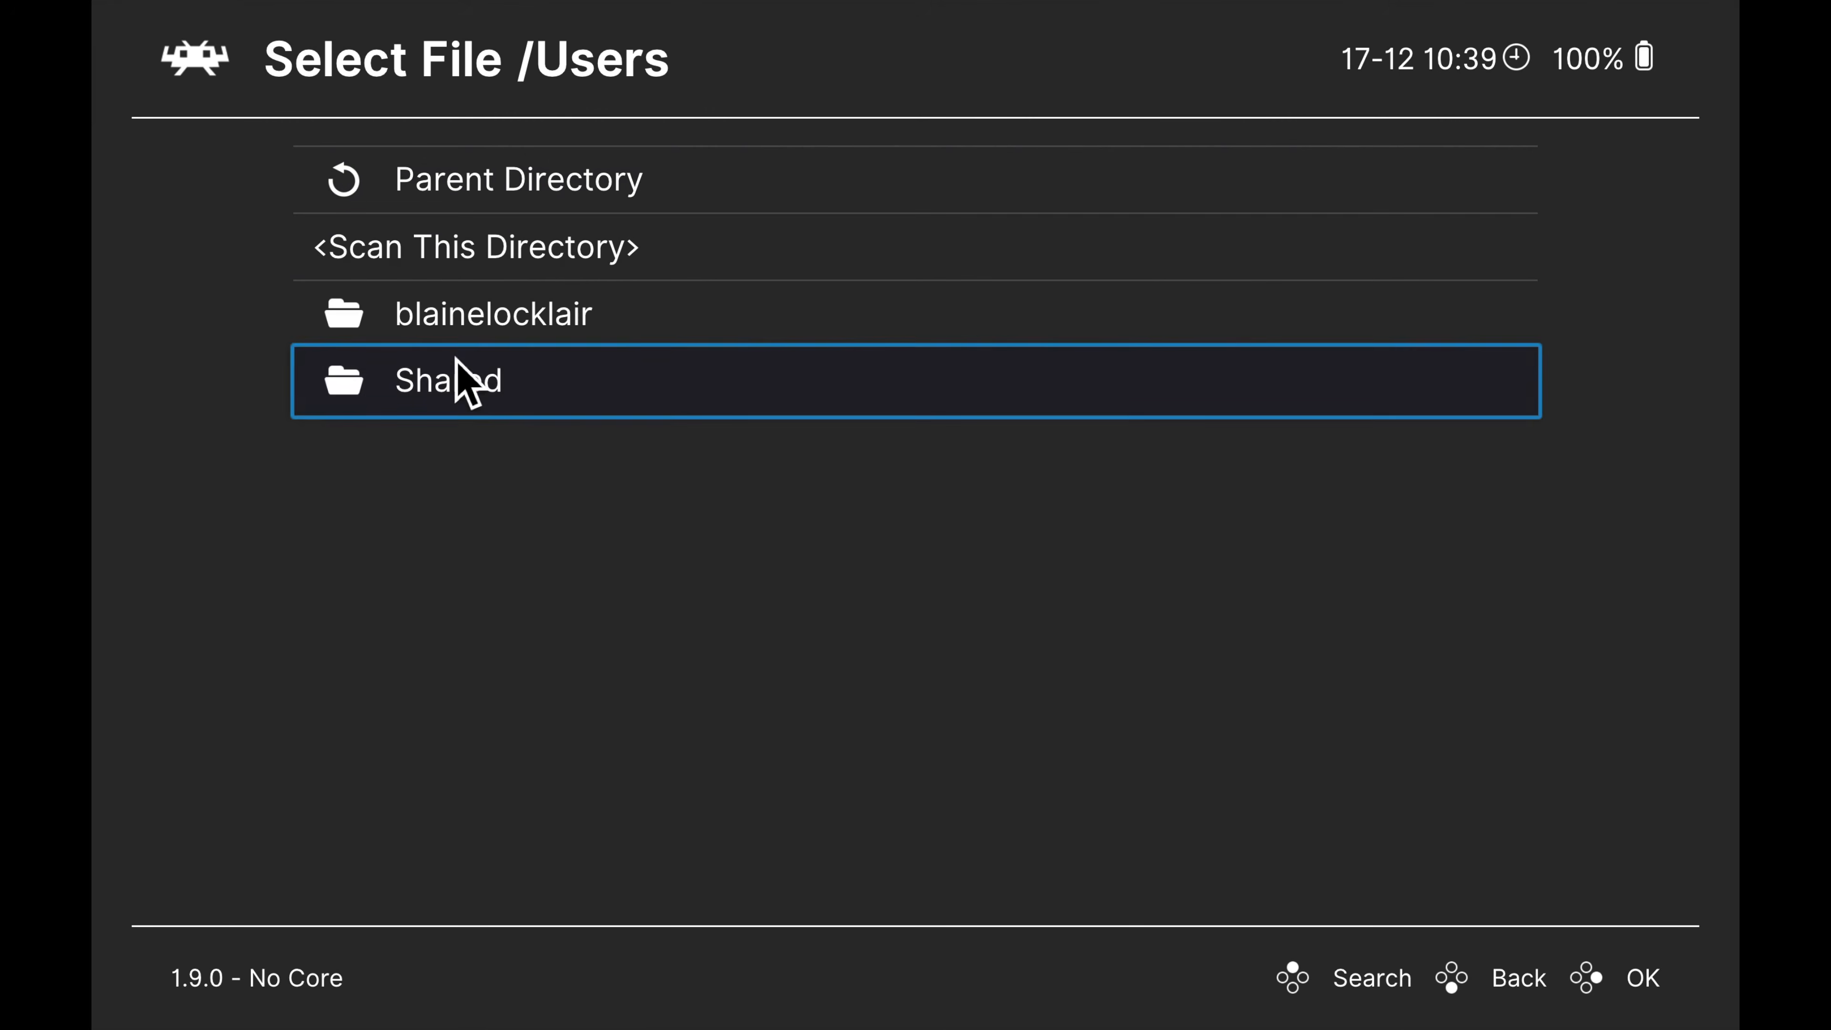
click(484, 324)
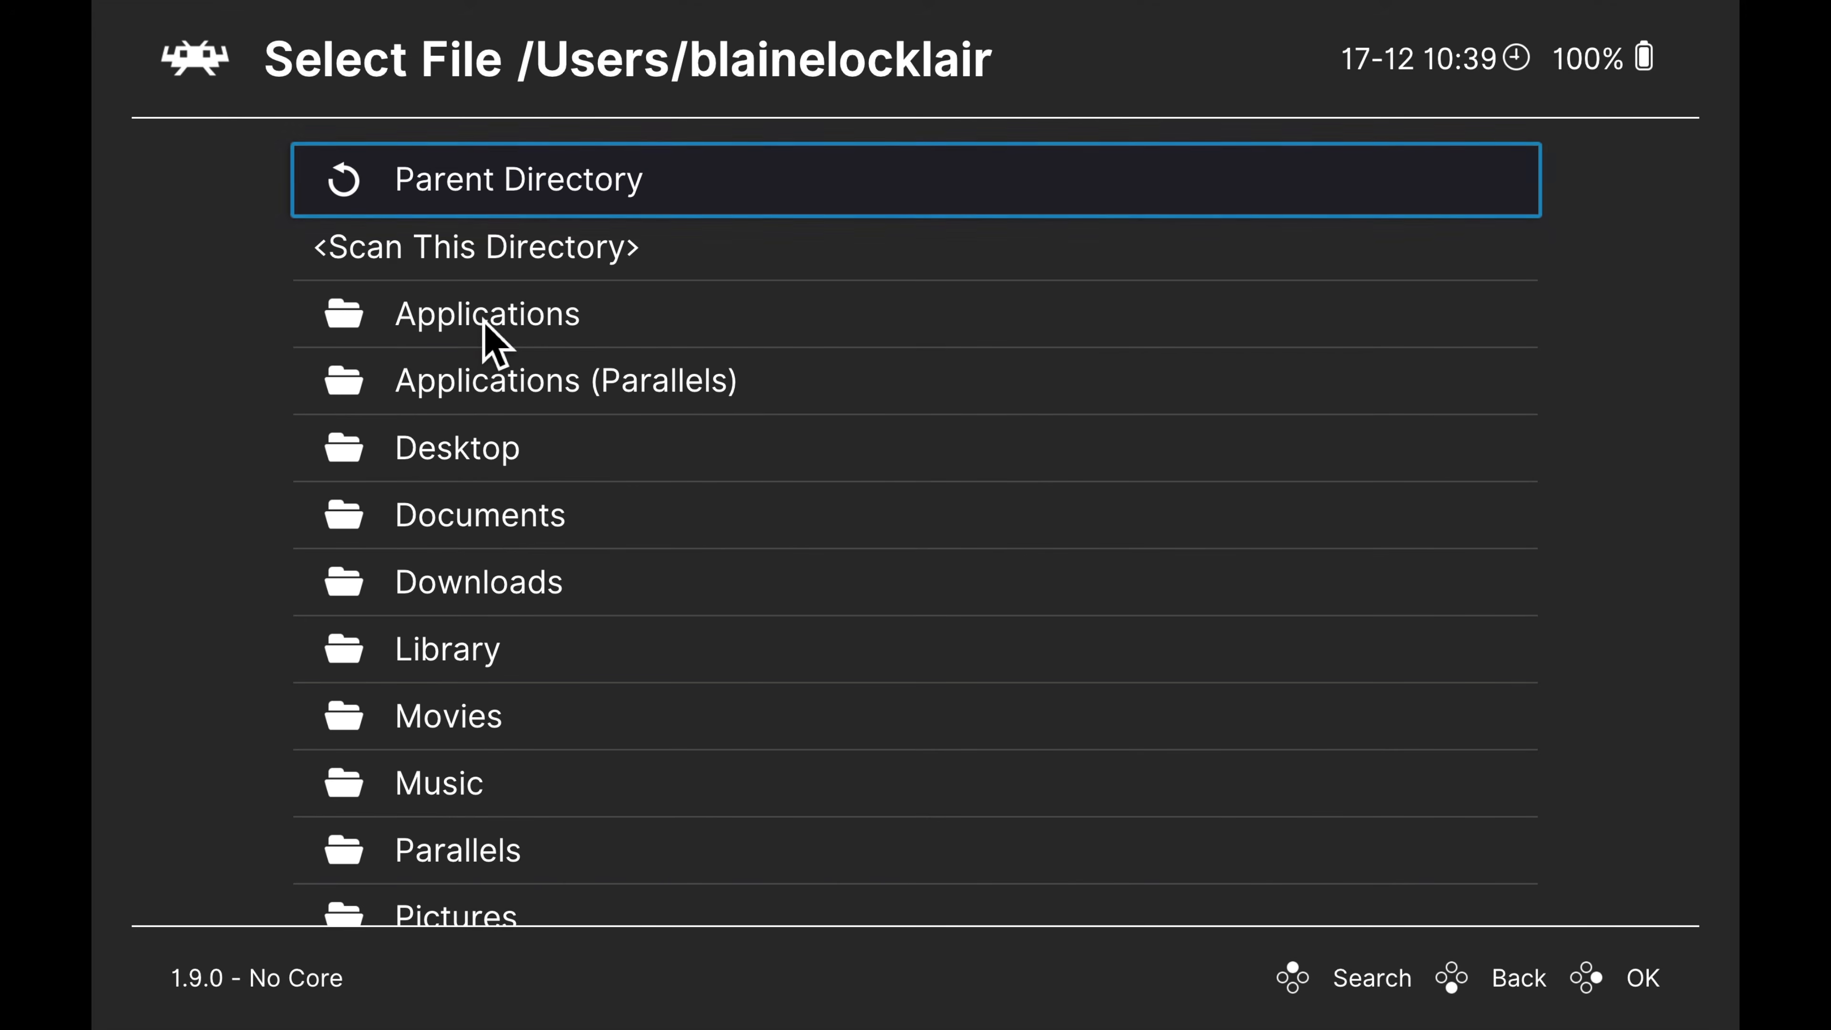
scroll(485, 325, down, 5)
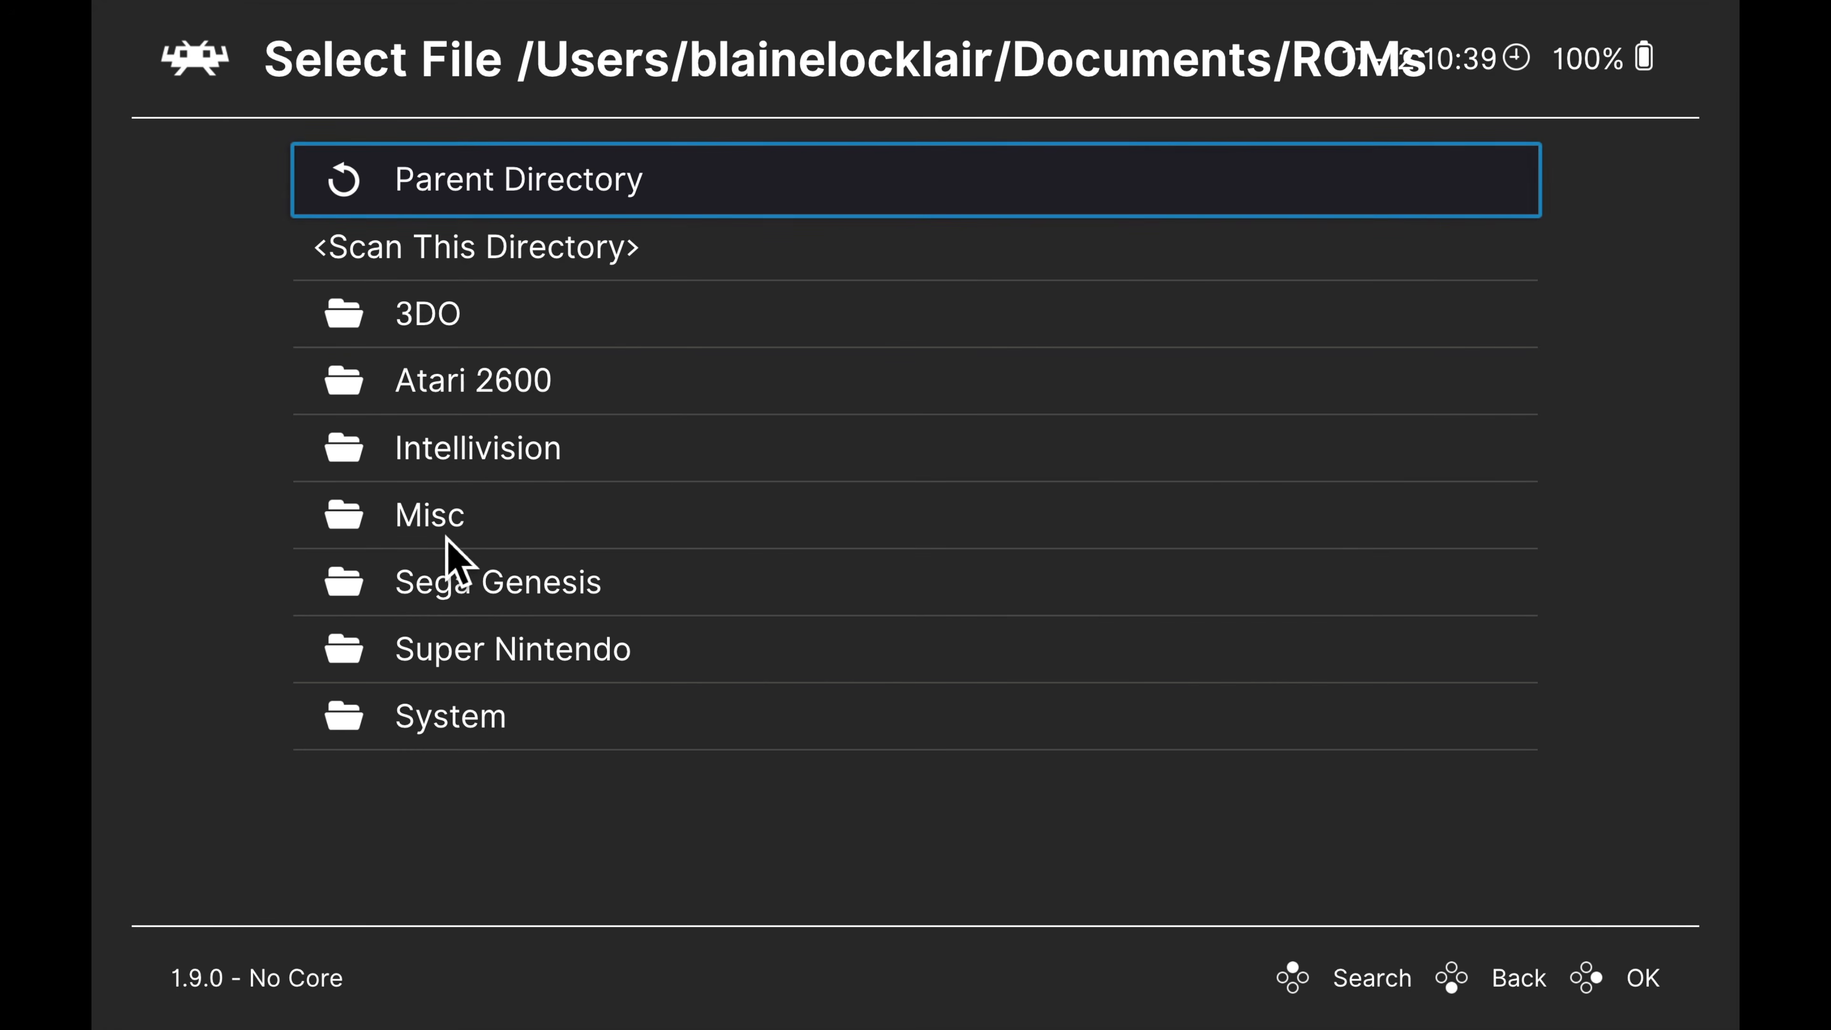
click(450, 649)
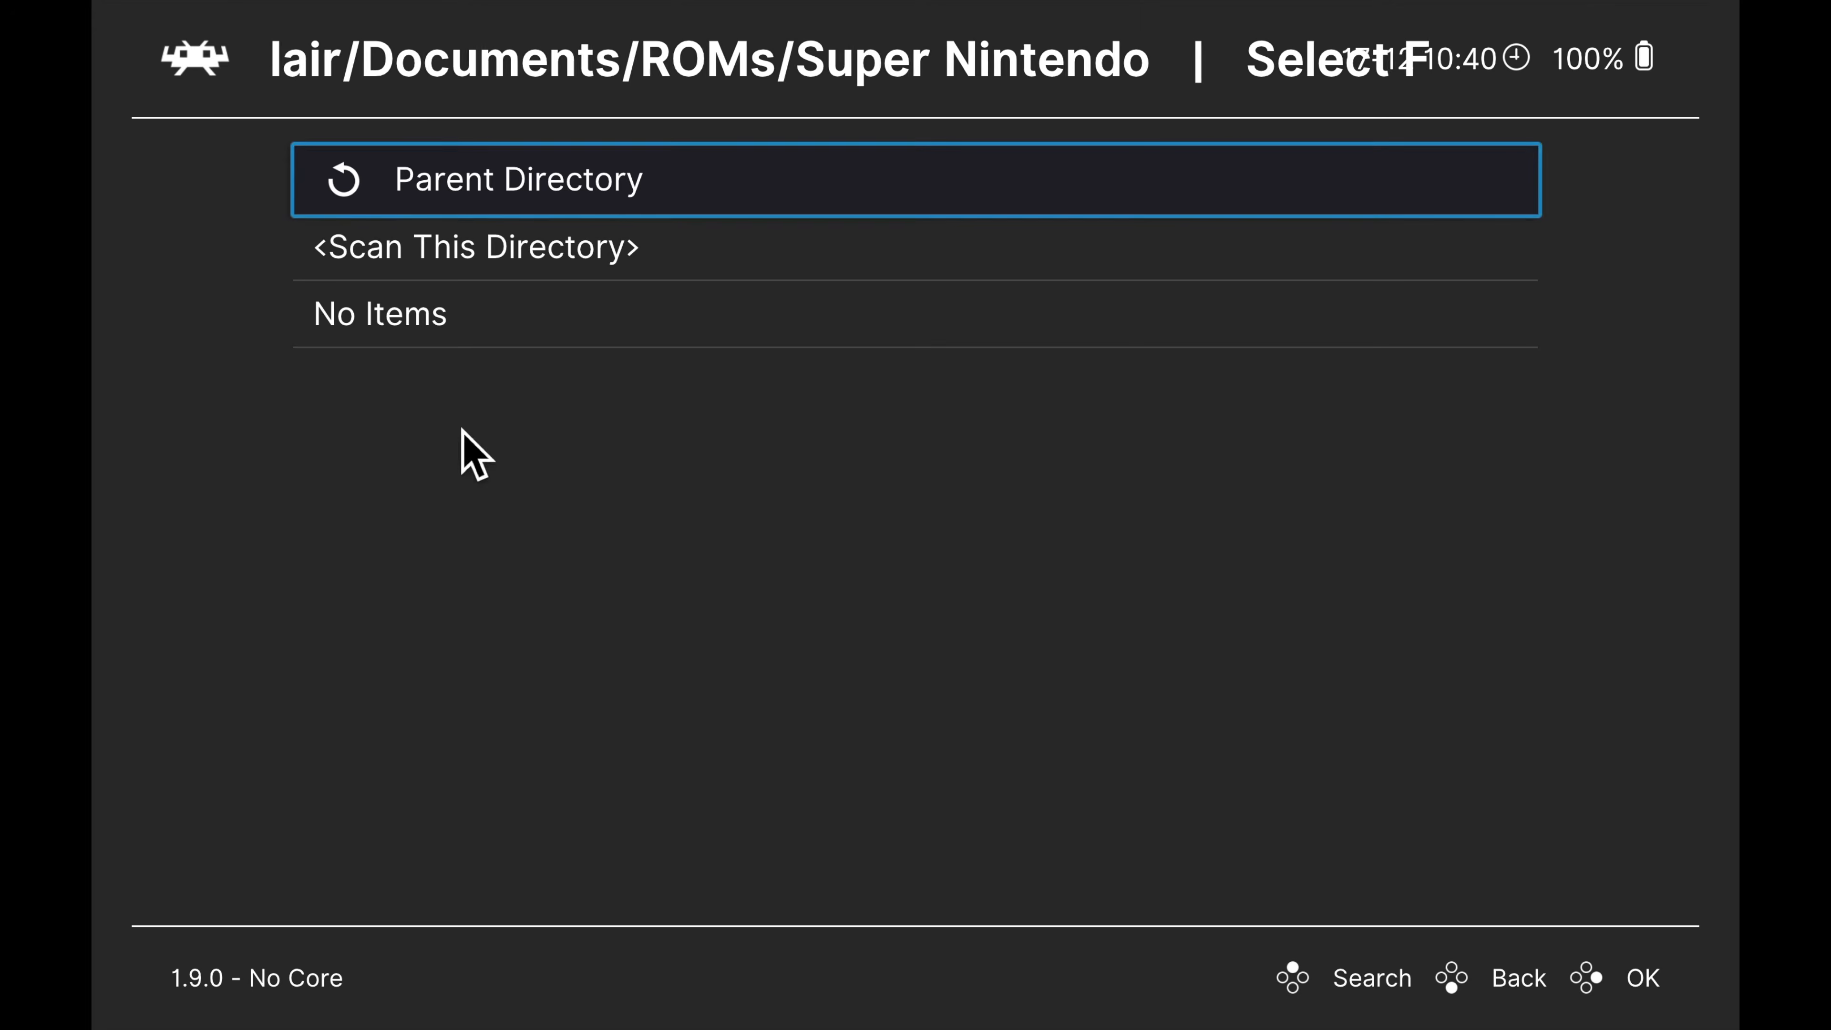
click(468, 265)
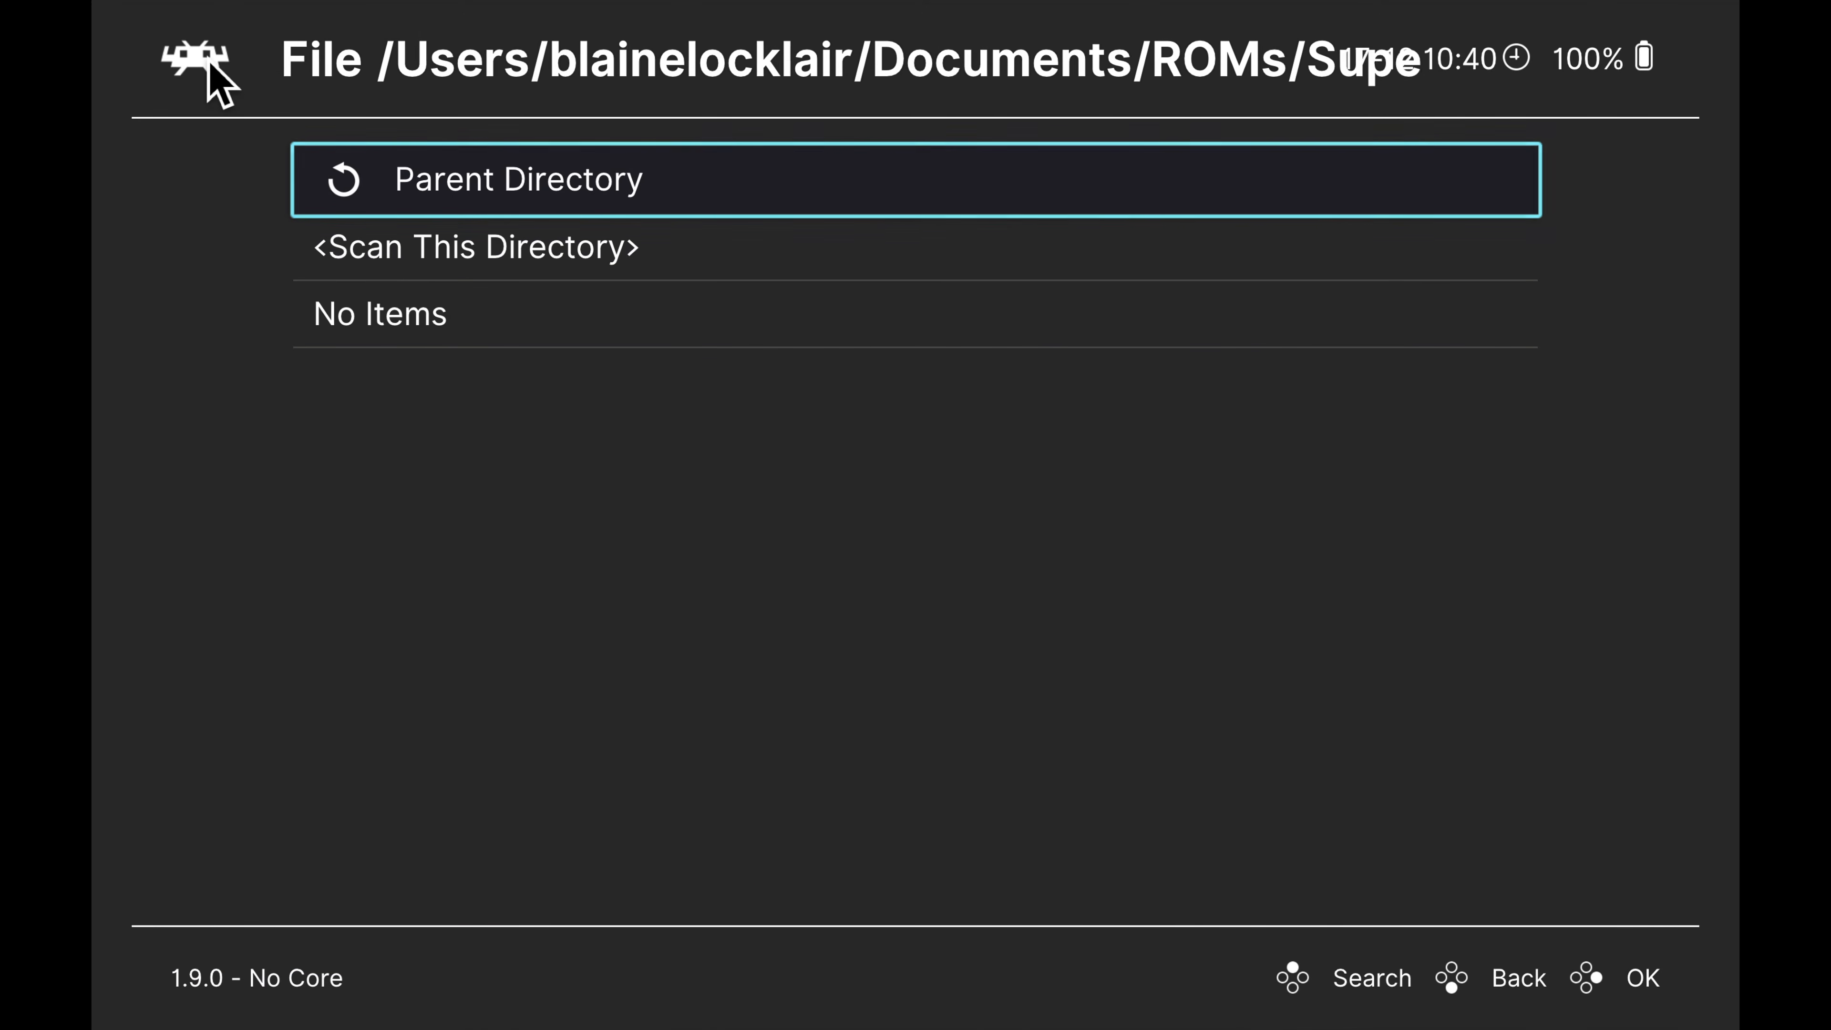
Back out of the scan's folder browser and Import Content to the Main Menu
key(Return)
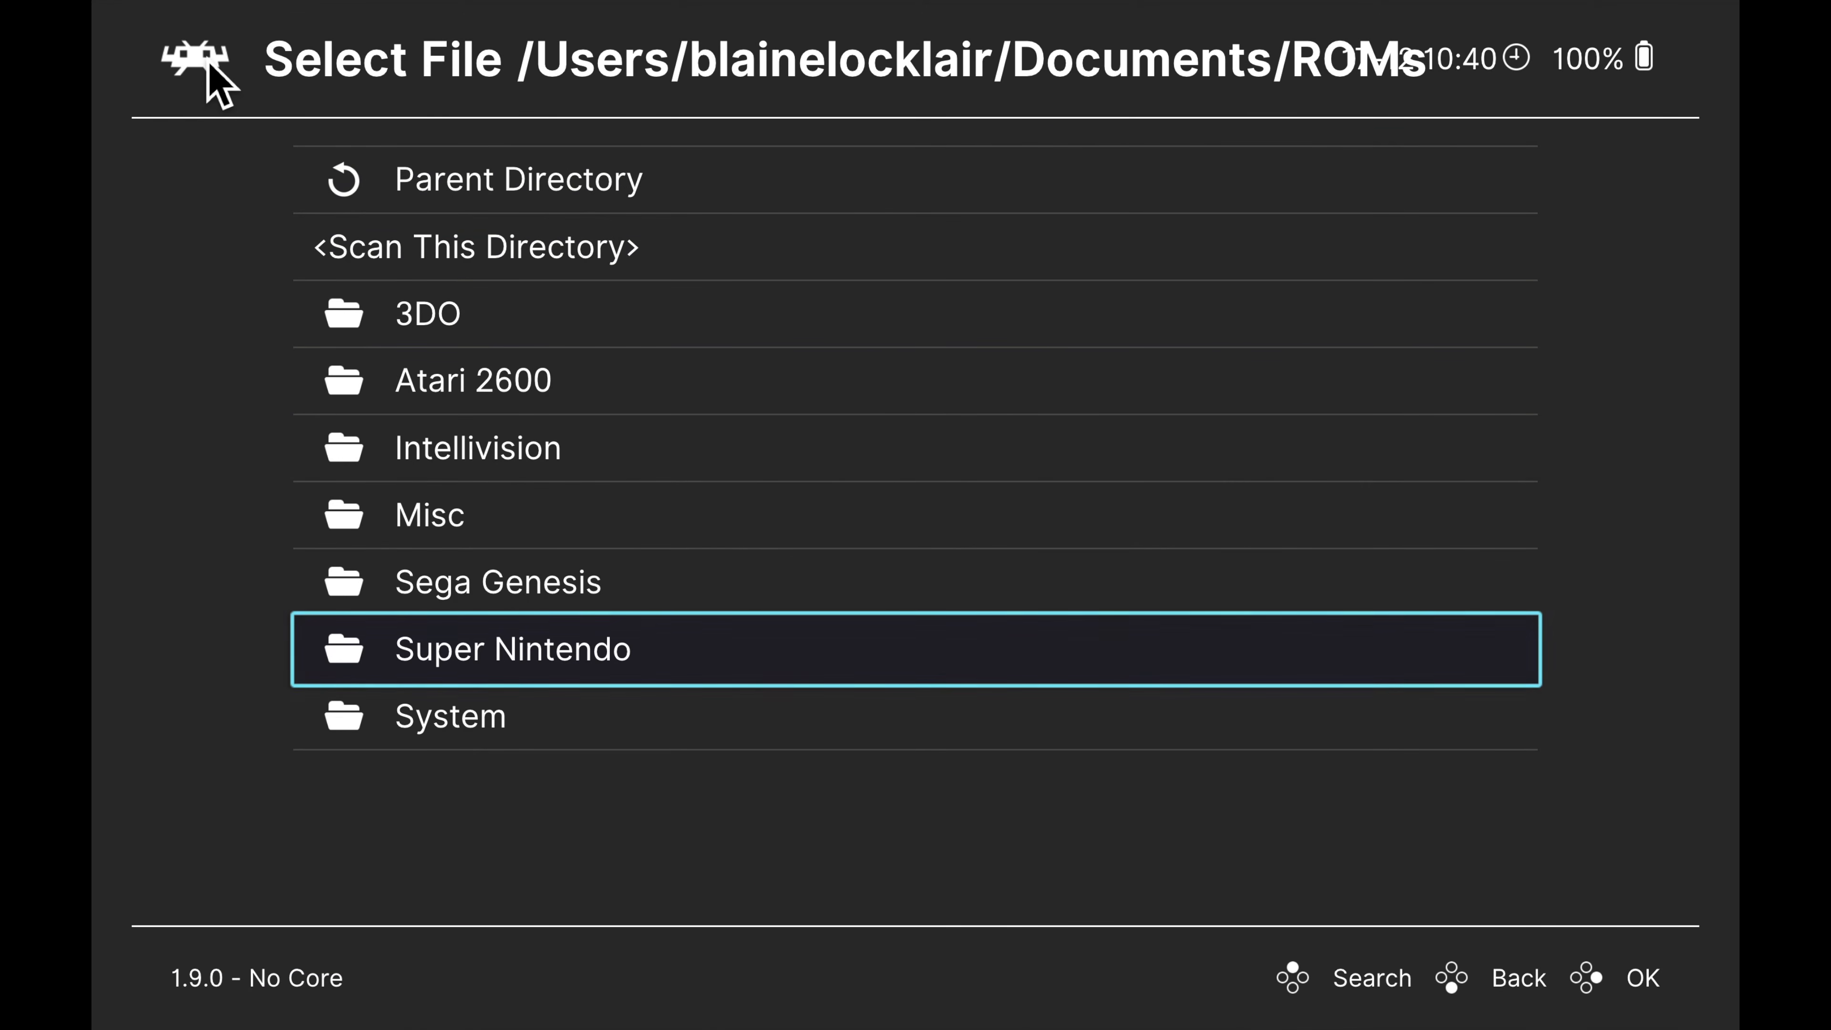
key(BackSpace)
key(BackSpace)
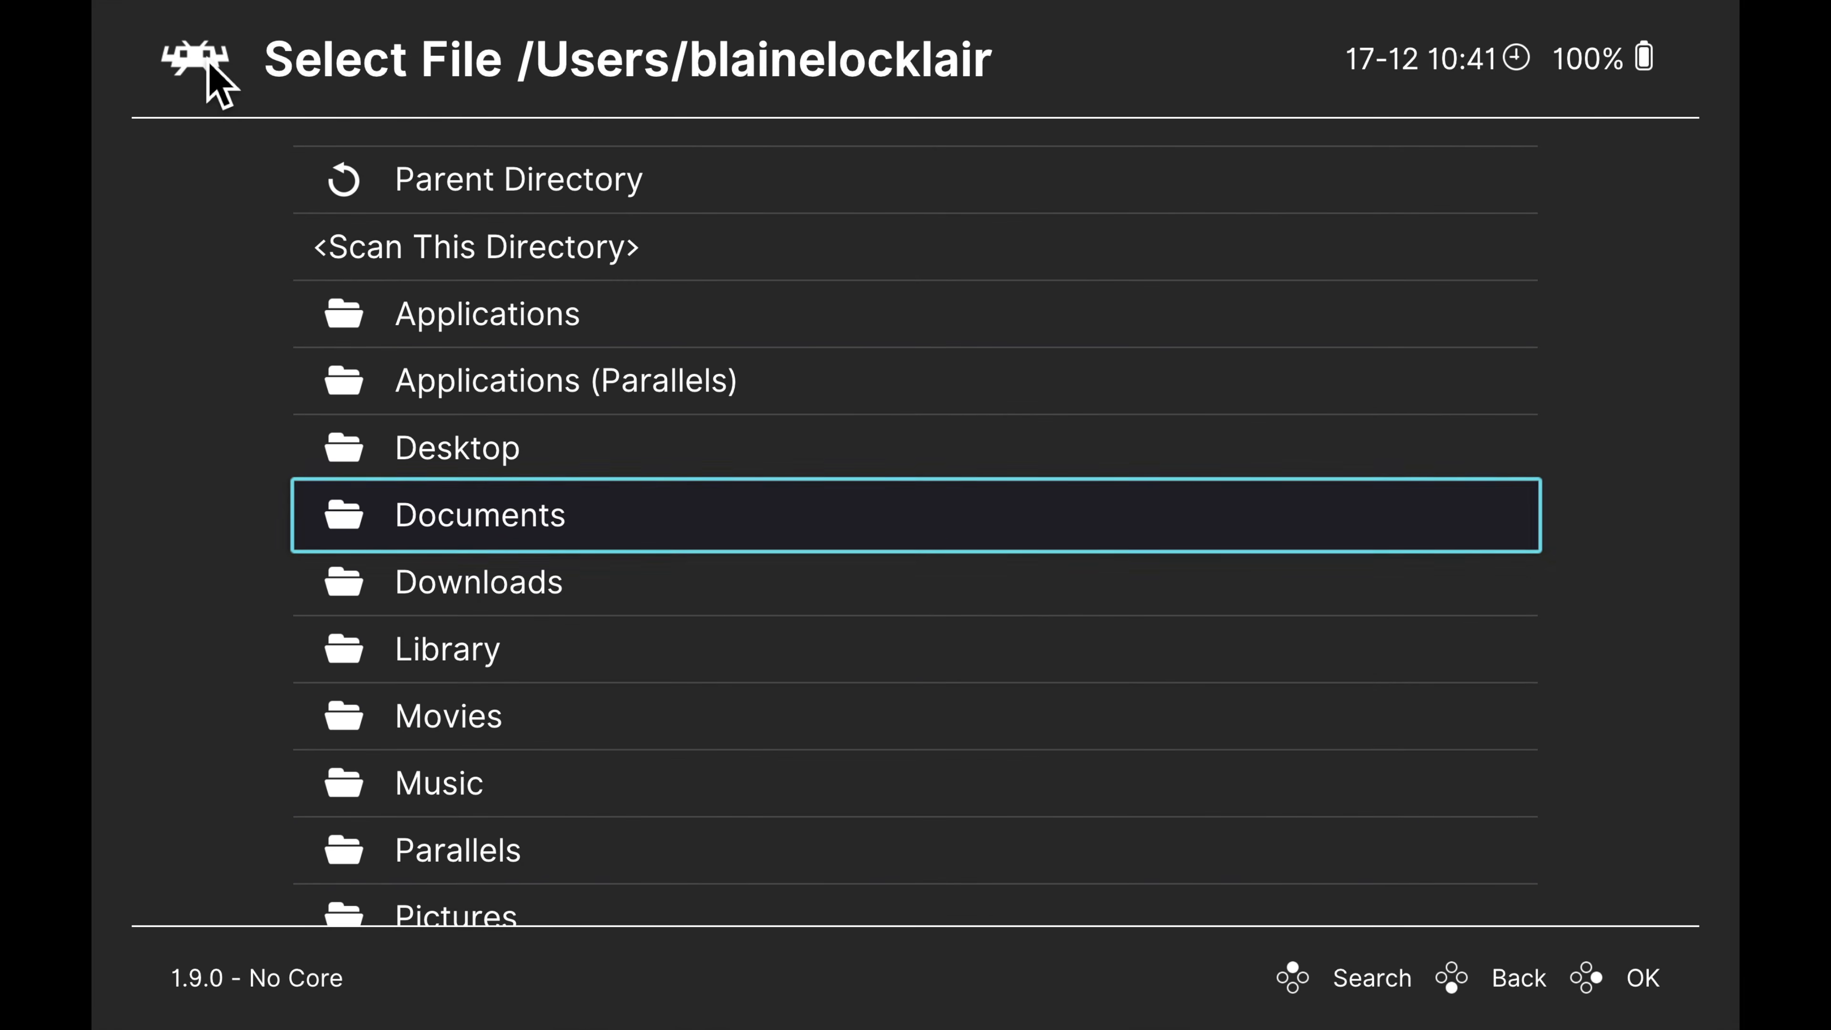
key(BackSpace)
key(BackSpace)
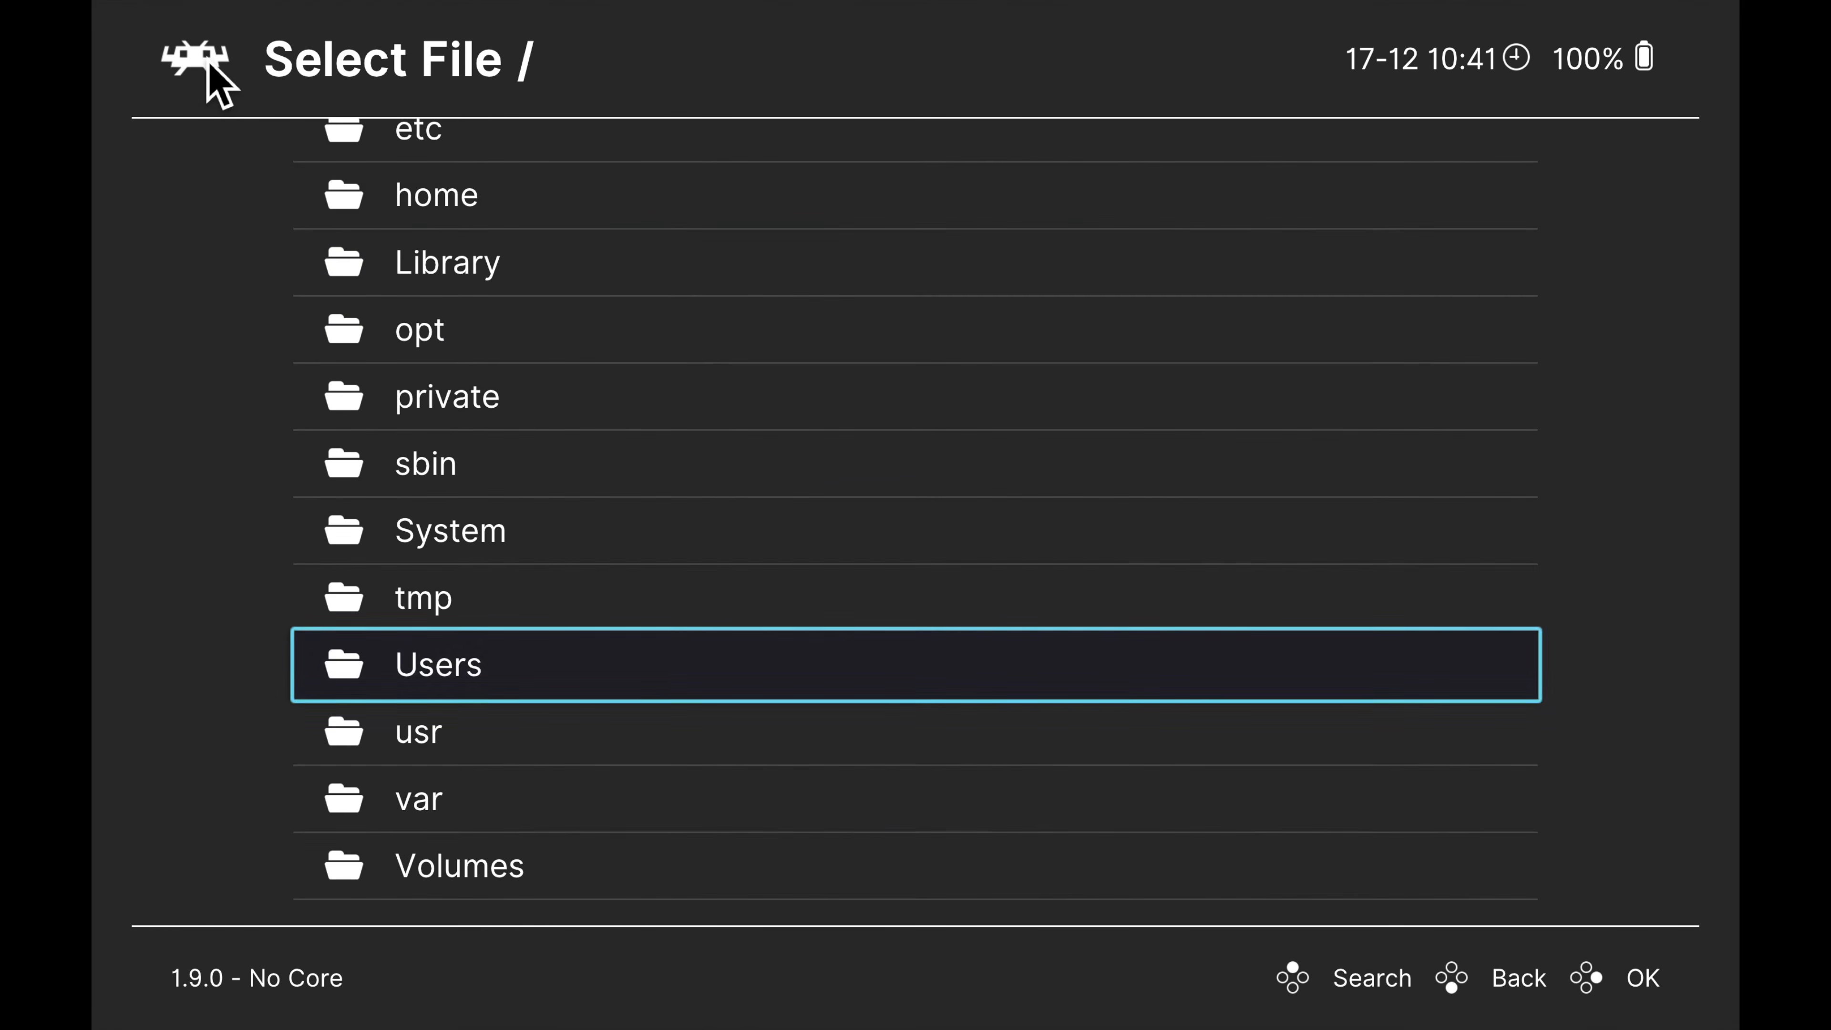
key(BackSpace)
key(BackSpace)
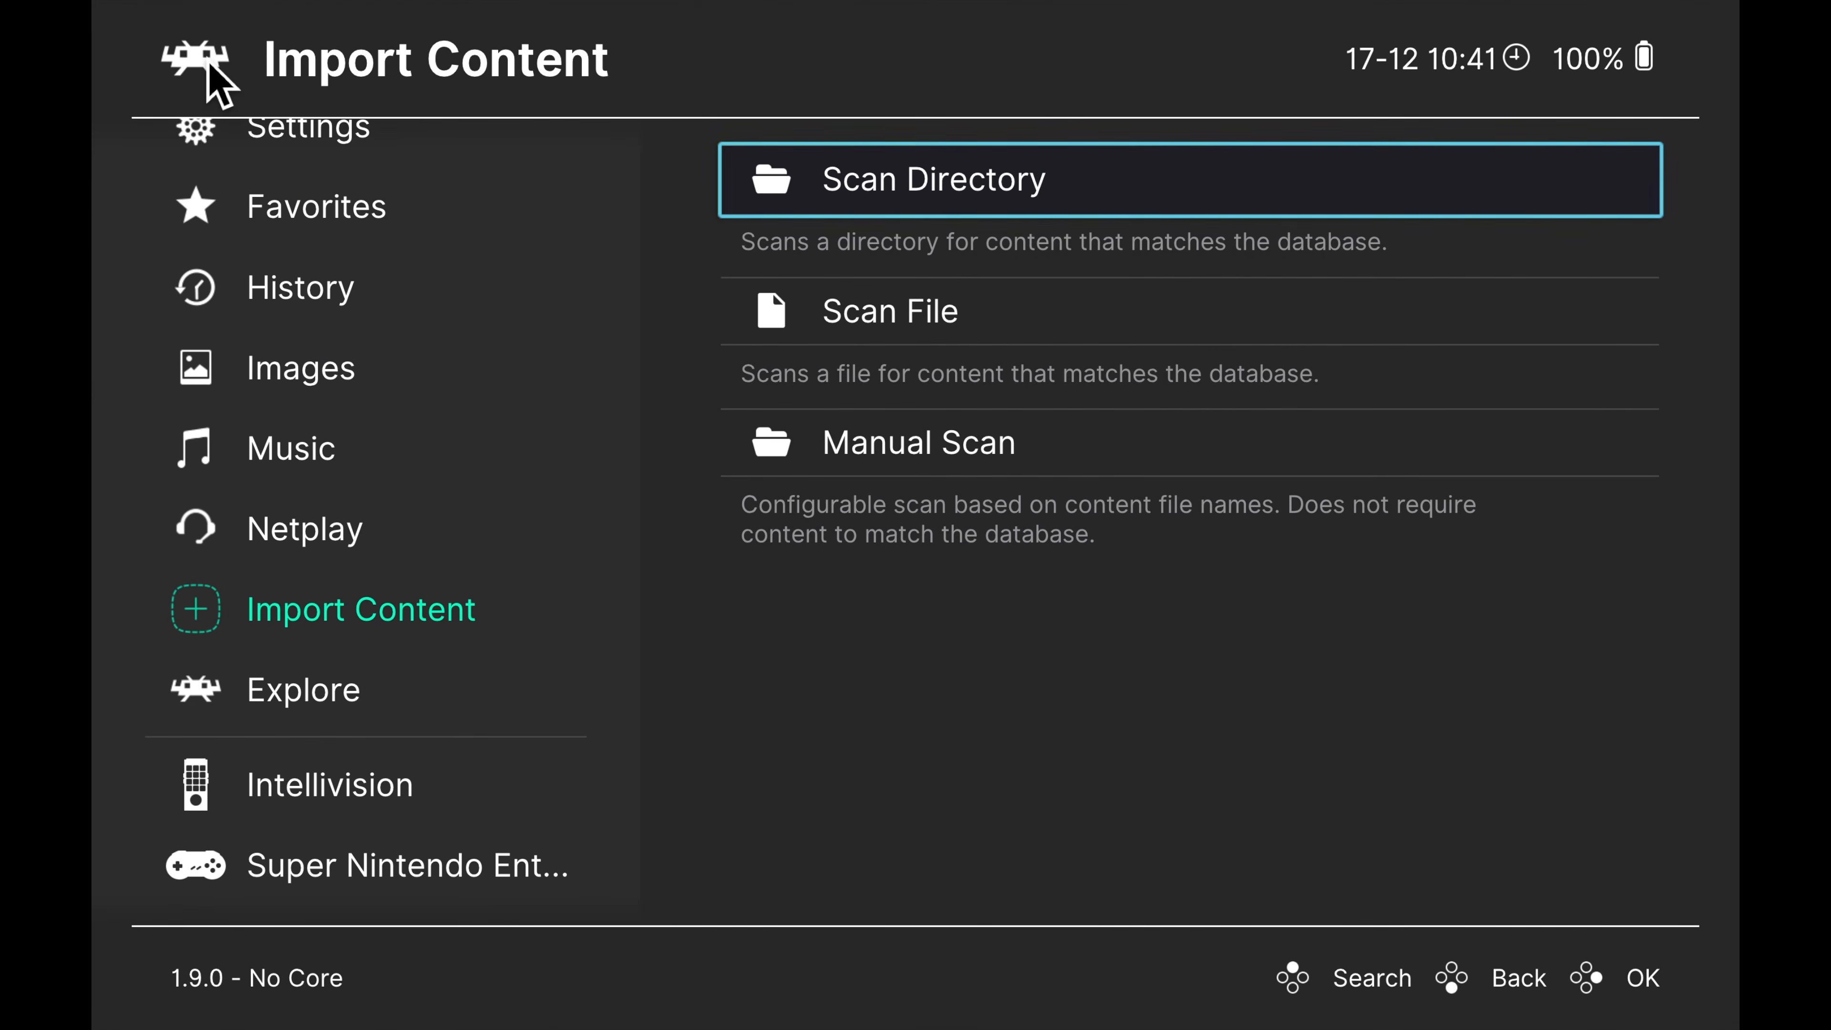
key(BackSpace)
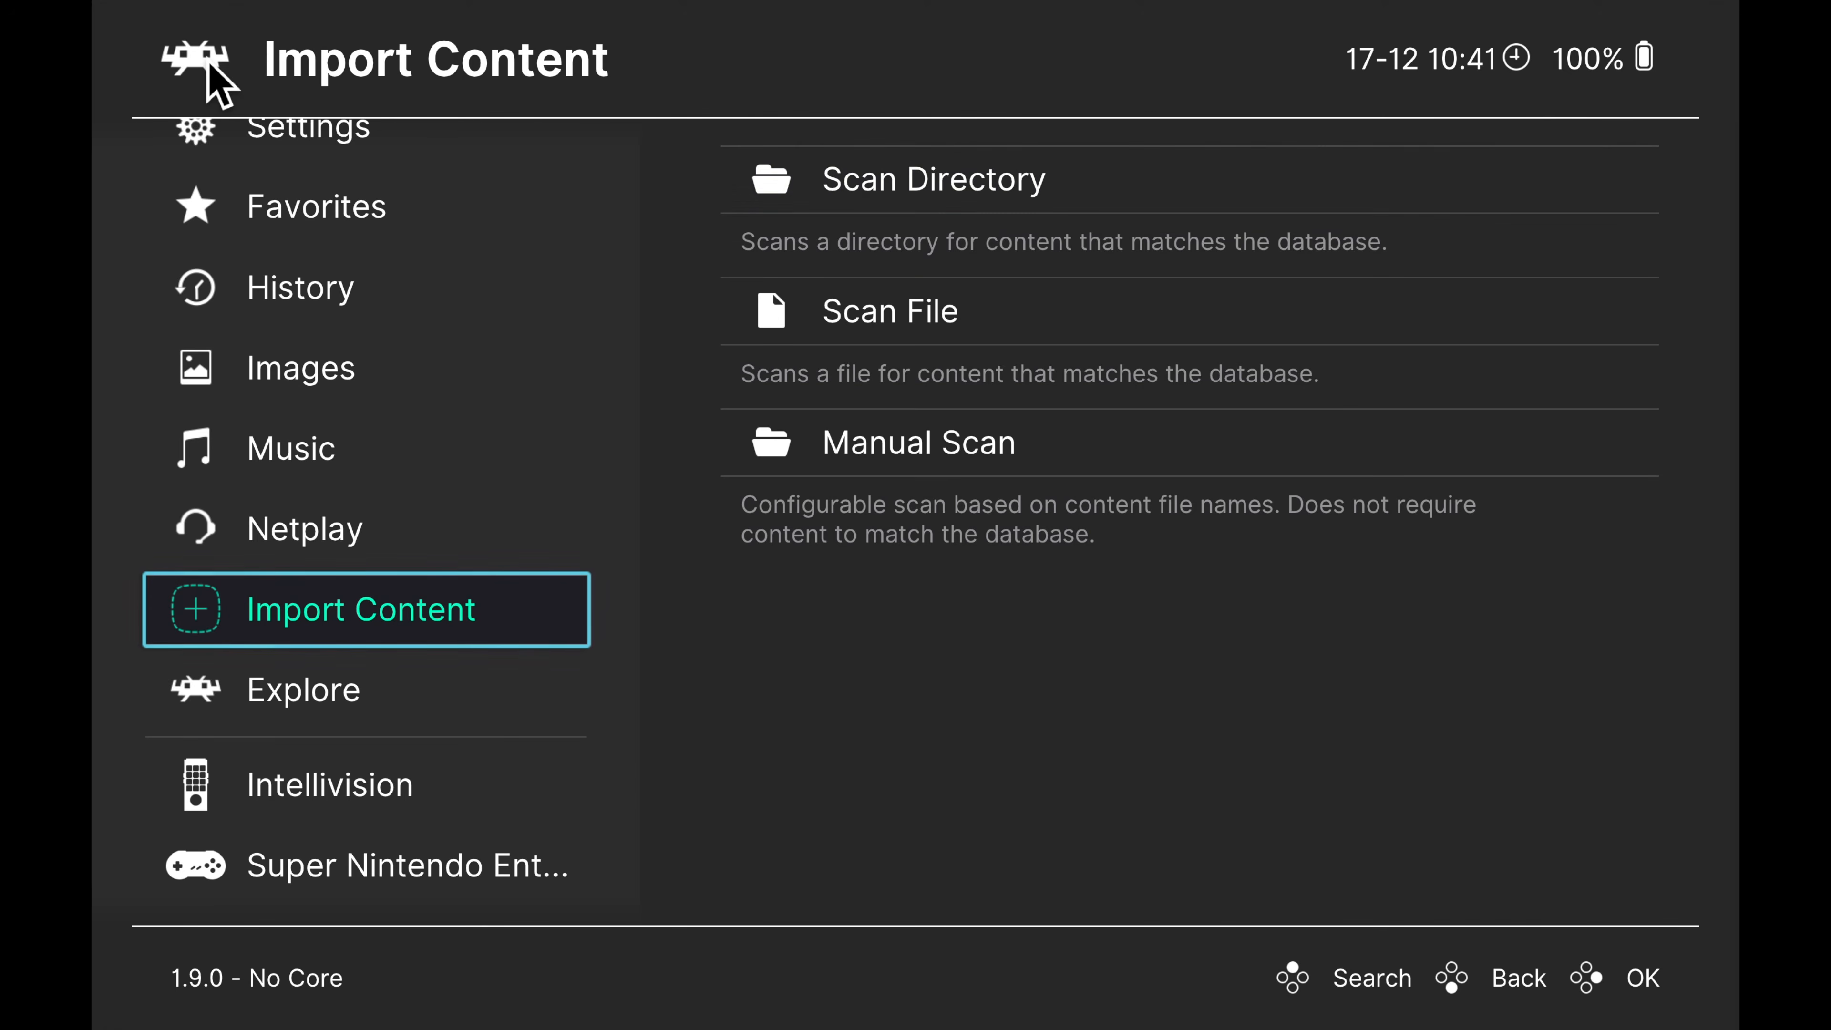
key(BackSpace)
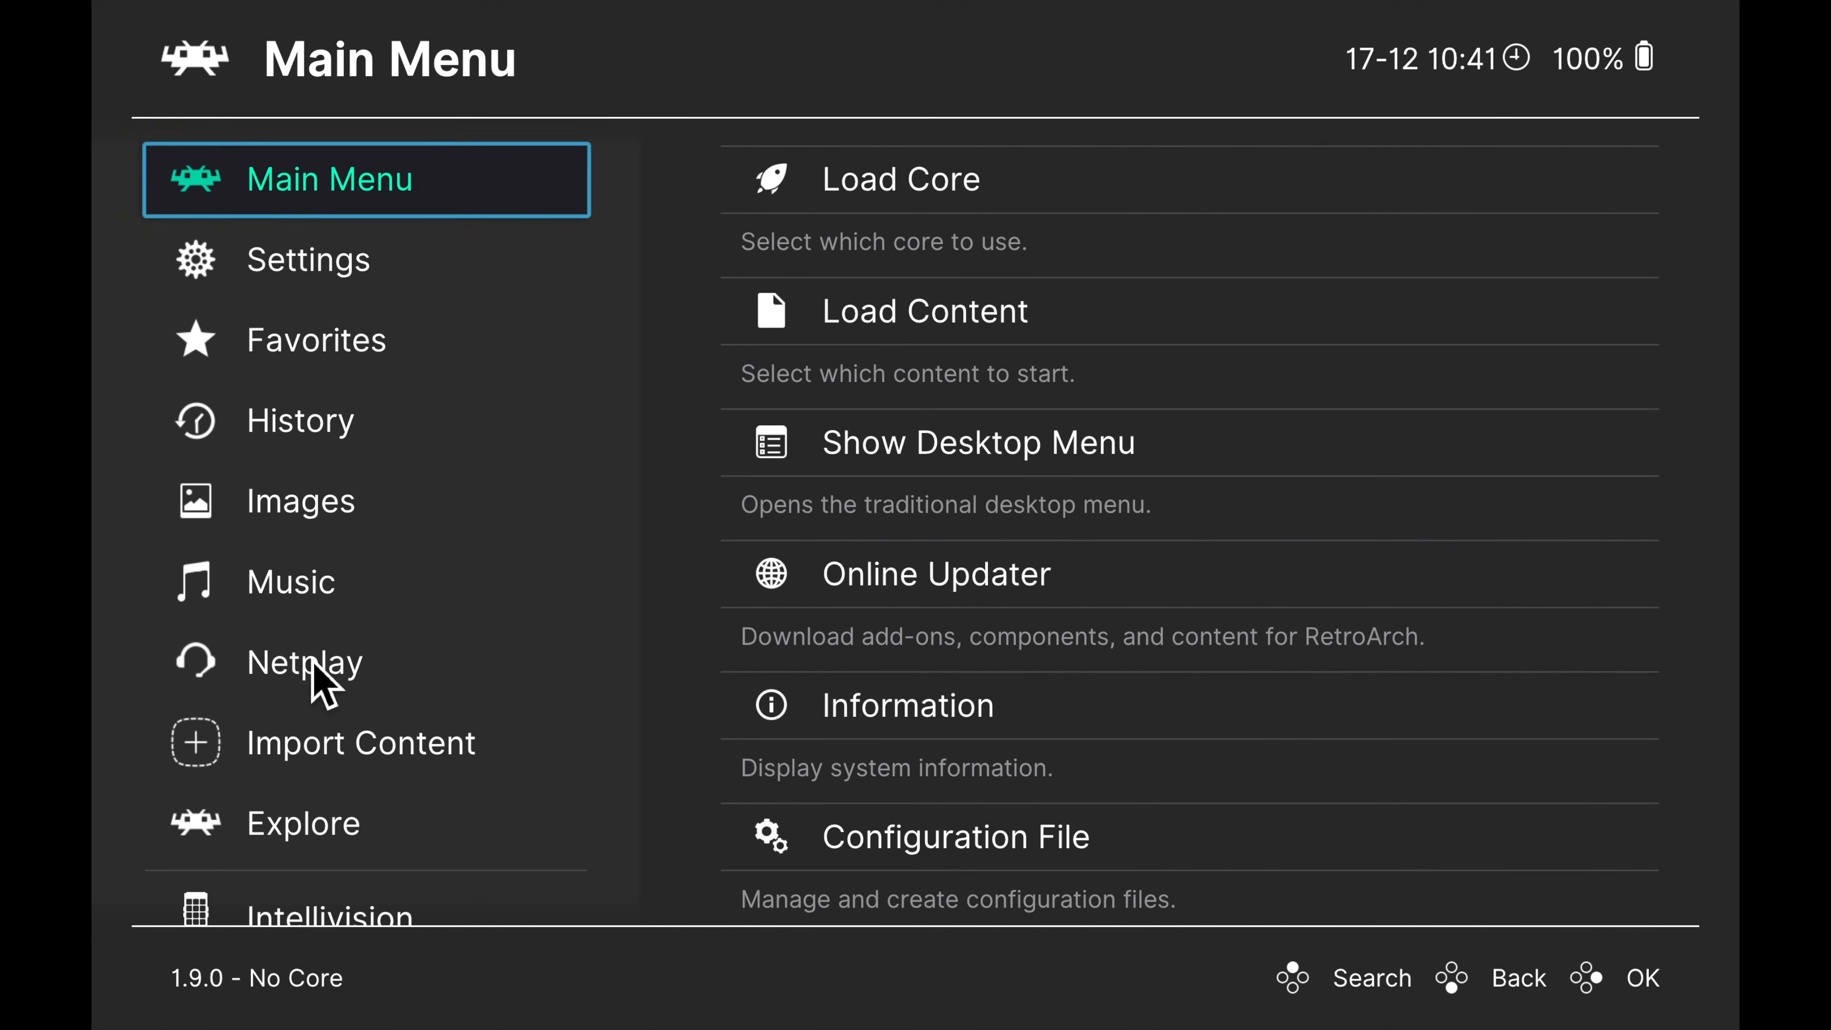
Open the Super Nintendo Entertainment System playlist and enter its list of games
key(Down)
key(Down)
key(Down)
key(Down)
key(Down)
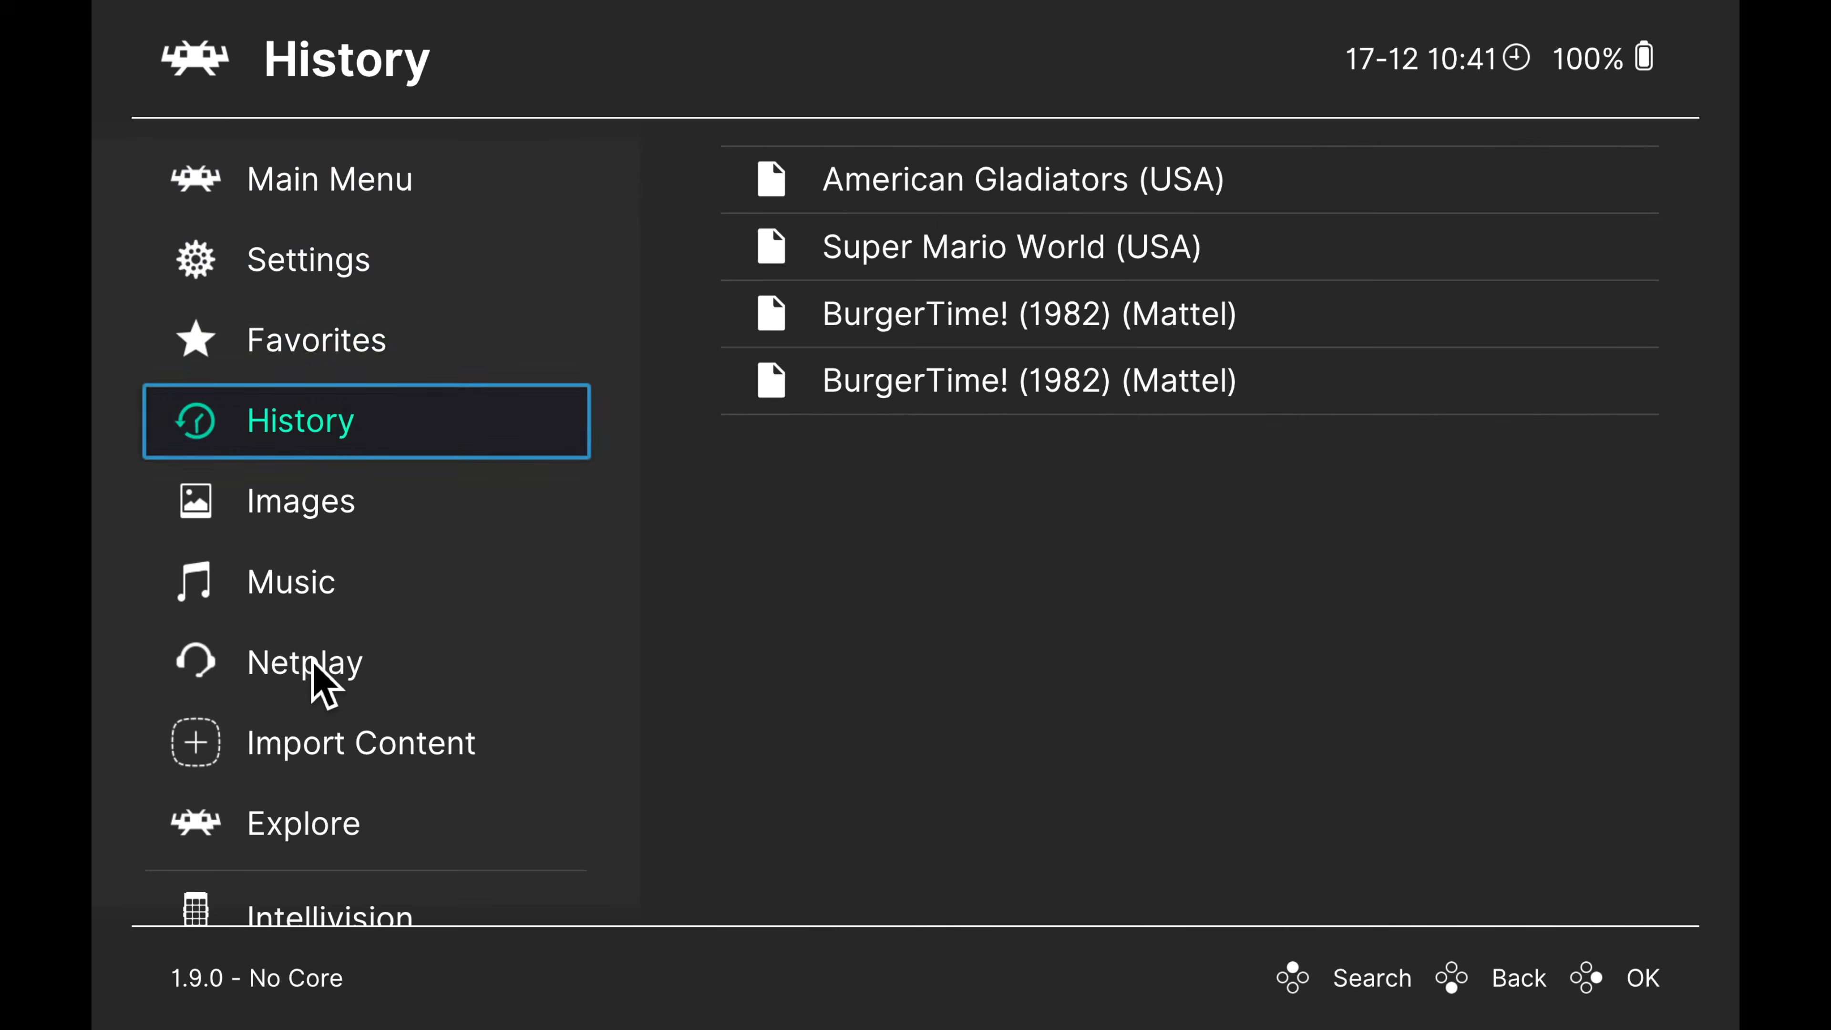
key(Down)
key(Down)
key(Down)
key(Down)
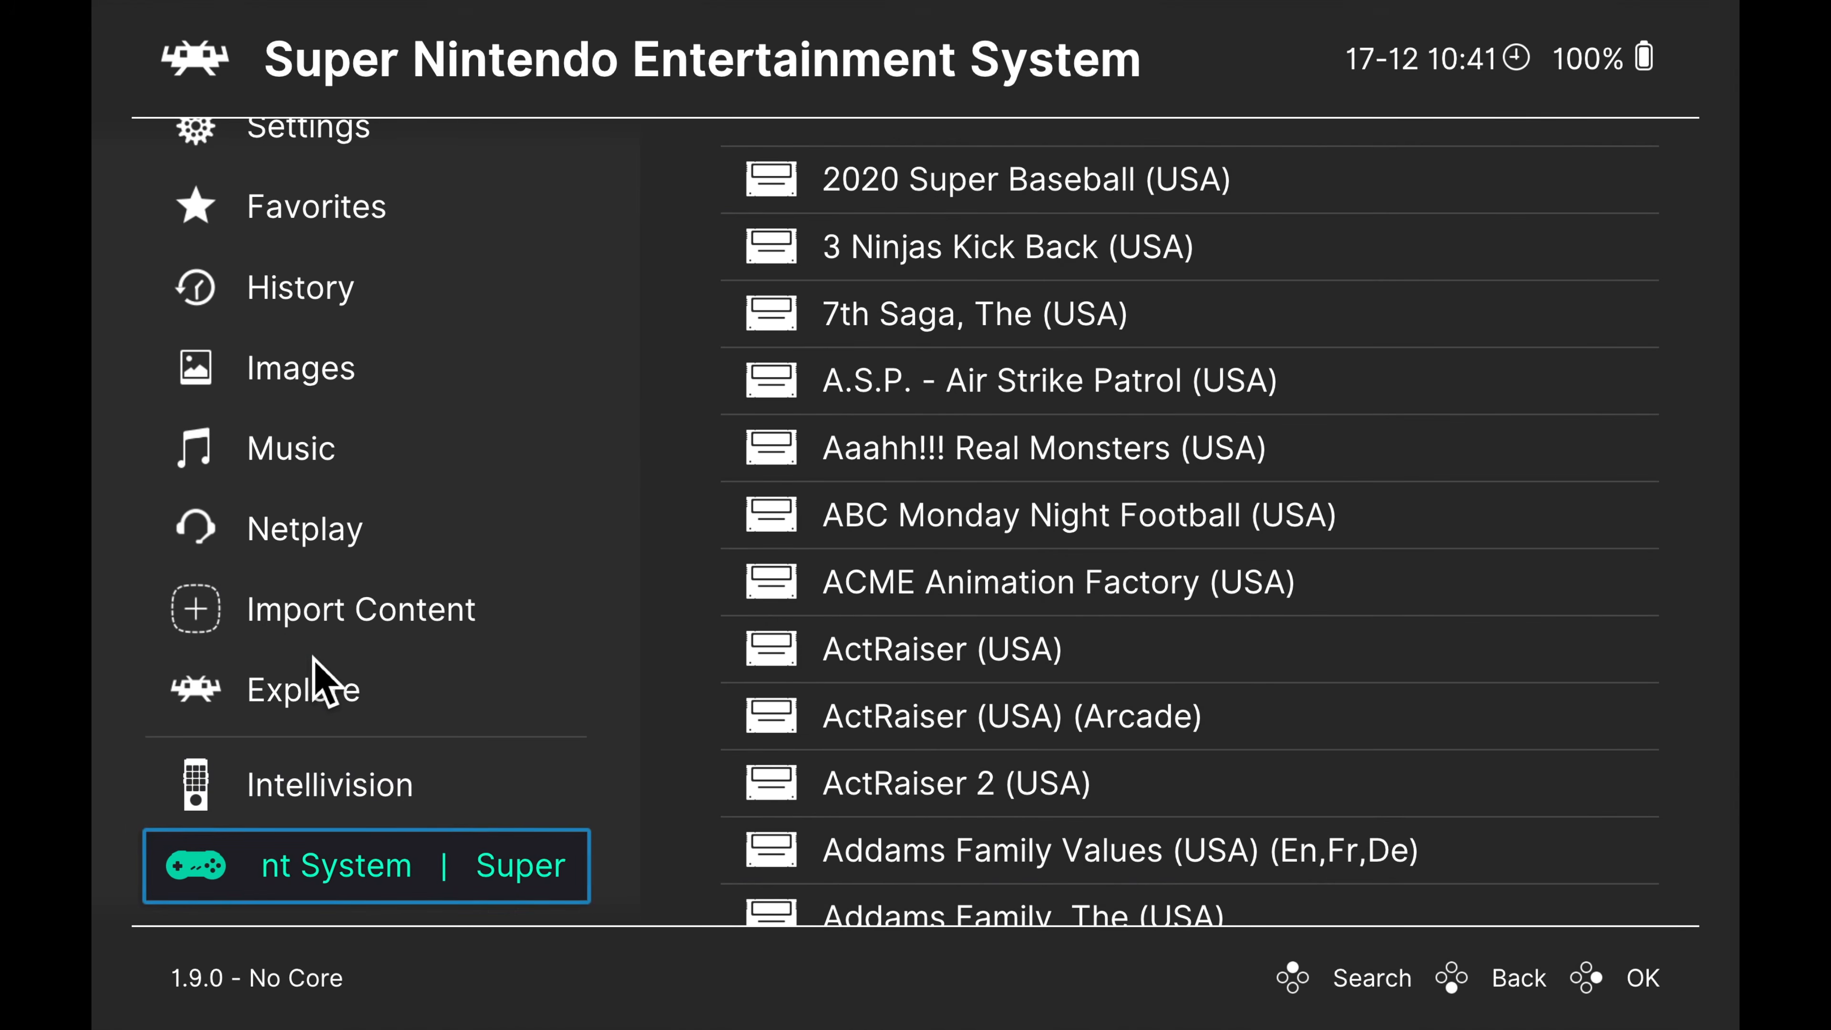
click(858, 397)
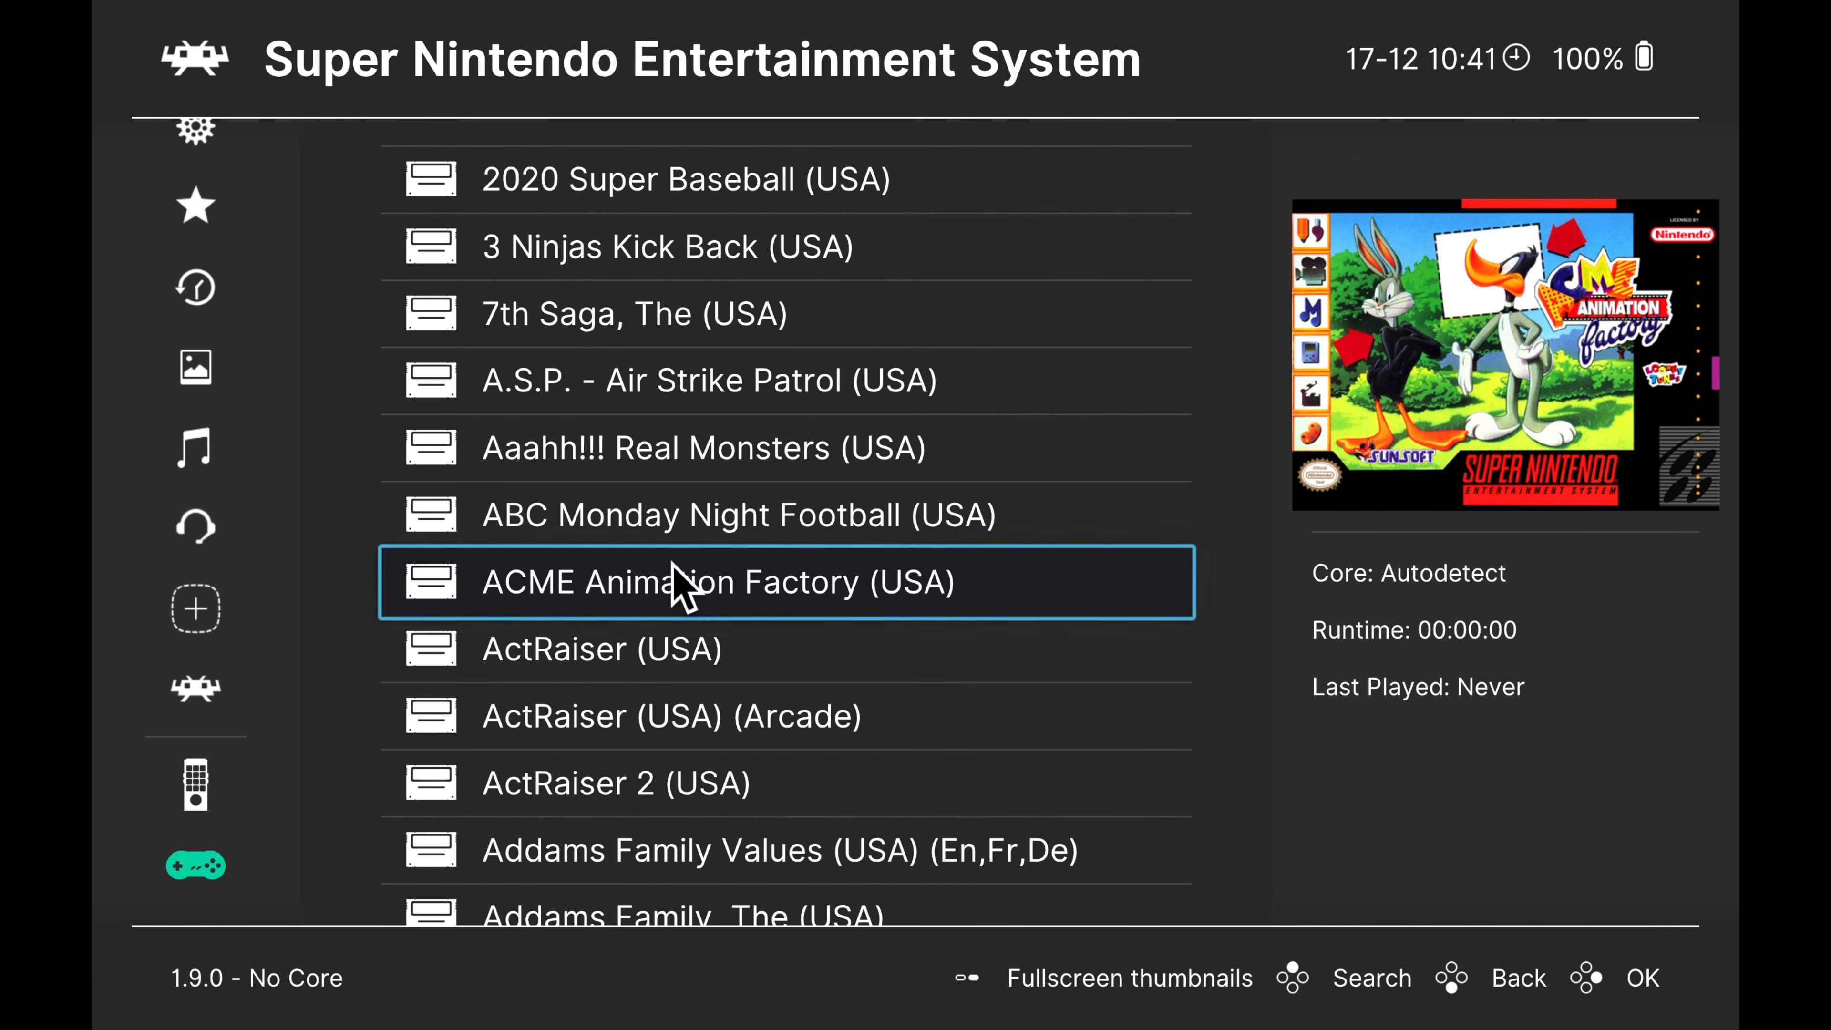
Search the Super Nintendo playlist for "super mario world"
key(slash)
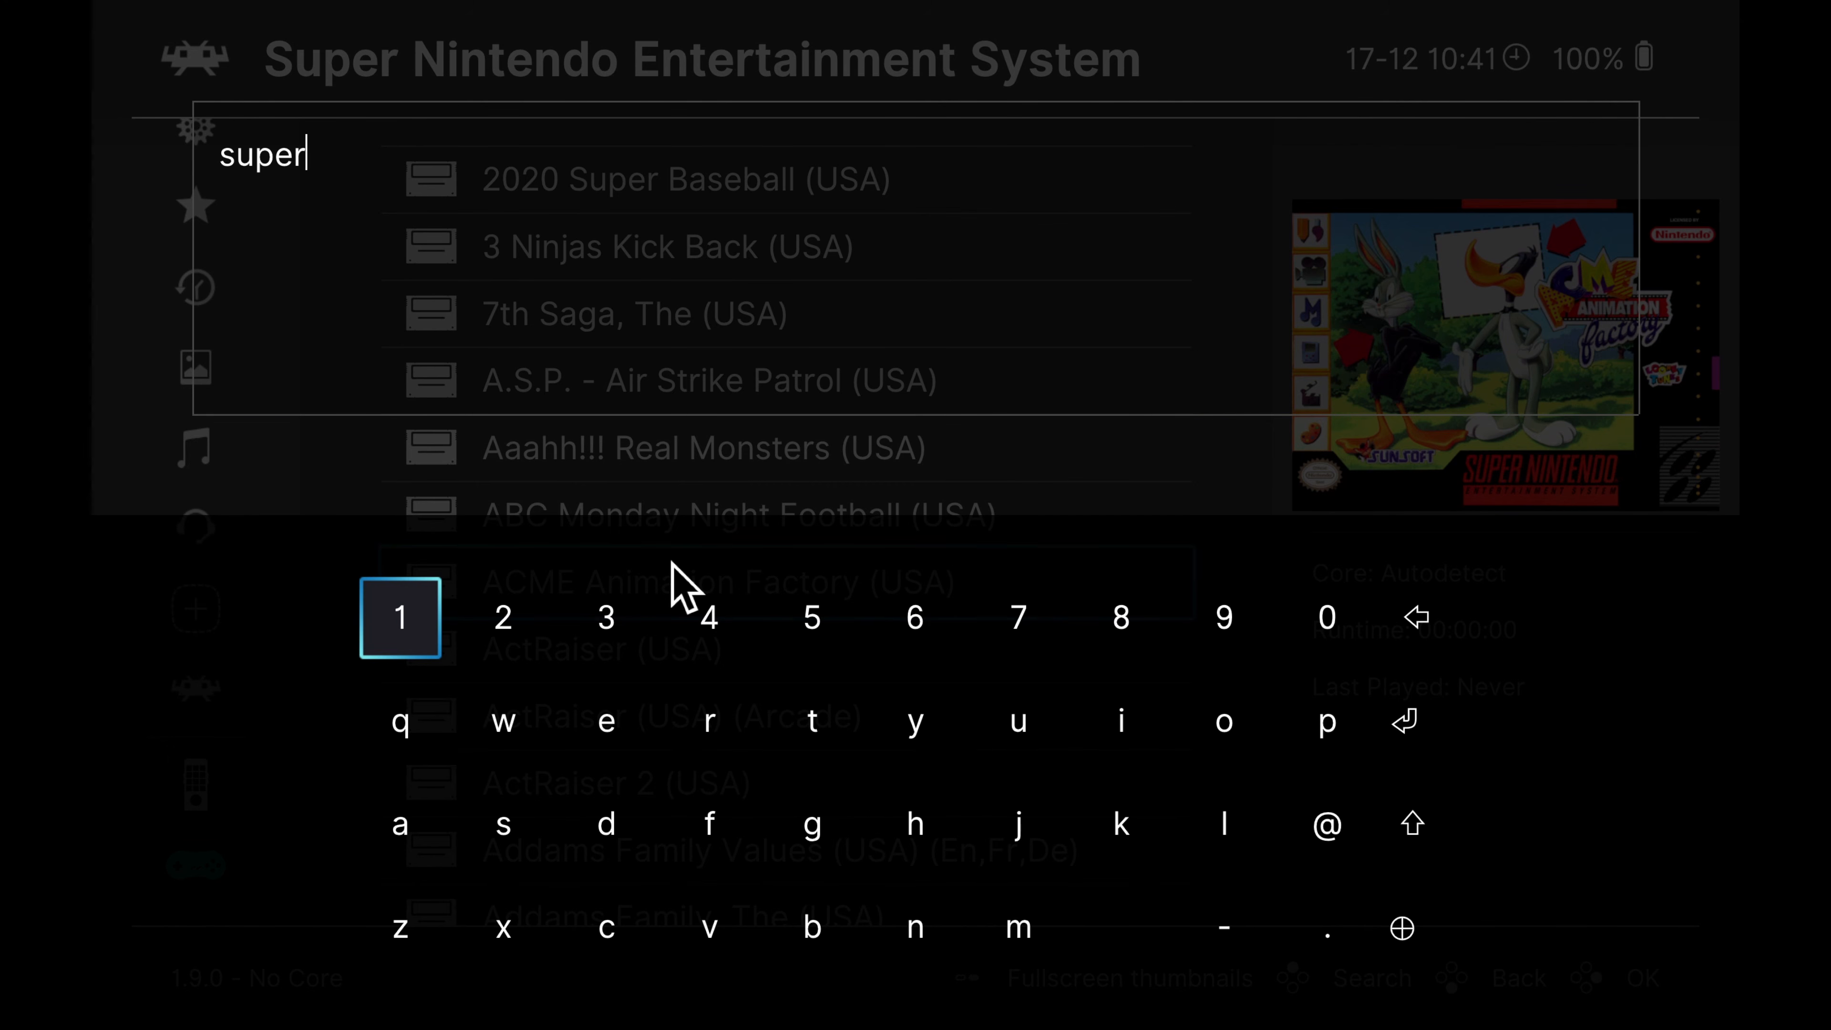
text(super mario world)
key(Return)
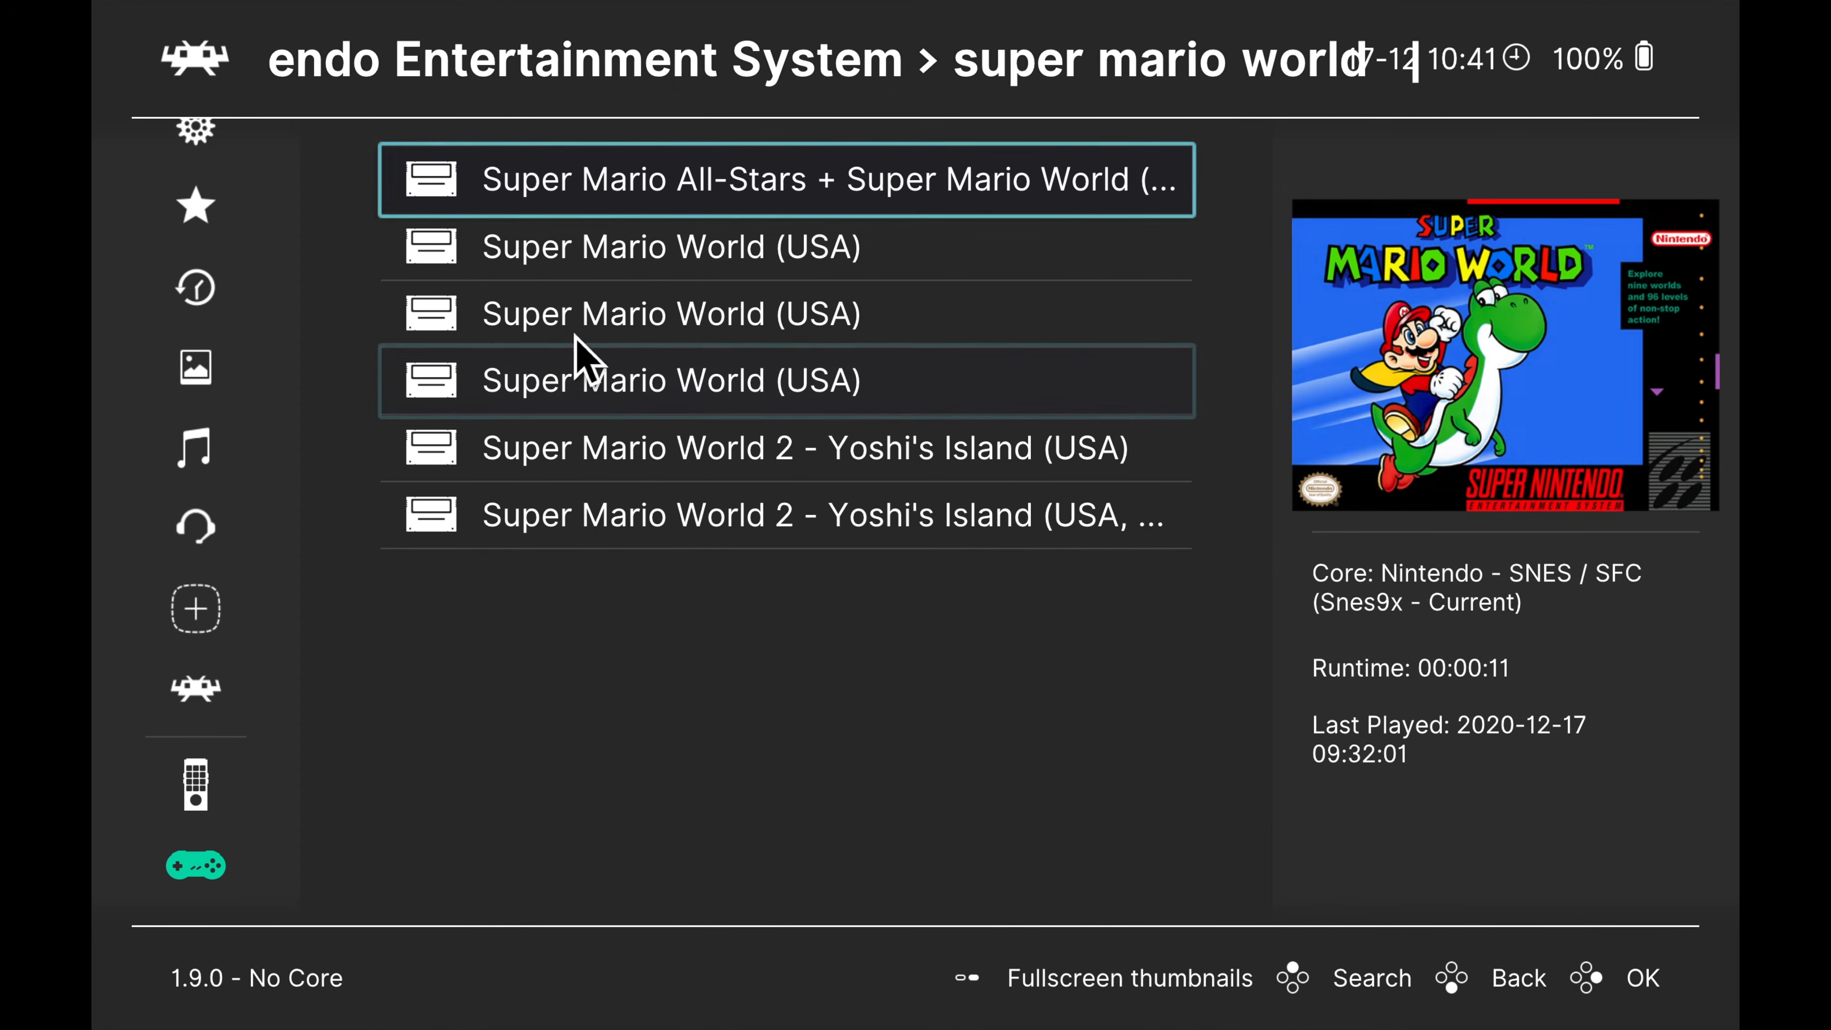
Run the first Super Mario World (USA) entry with the Nintendo - SNES / SFC (Snes9x - Current) core and make the game window full screen
click(576, 253)
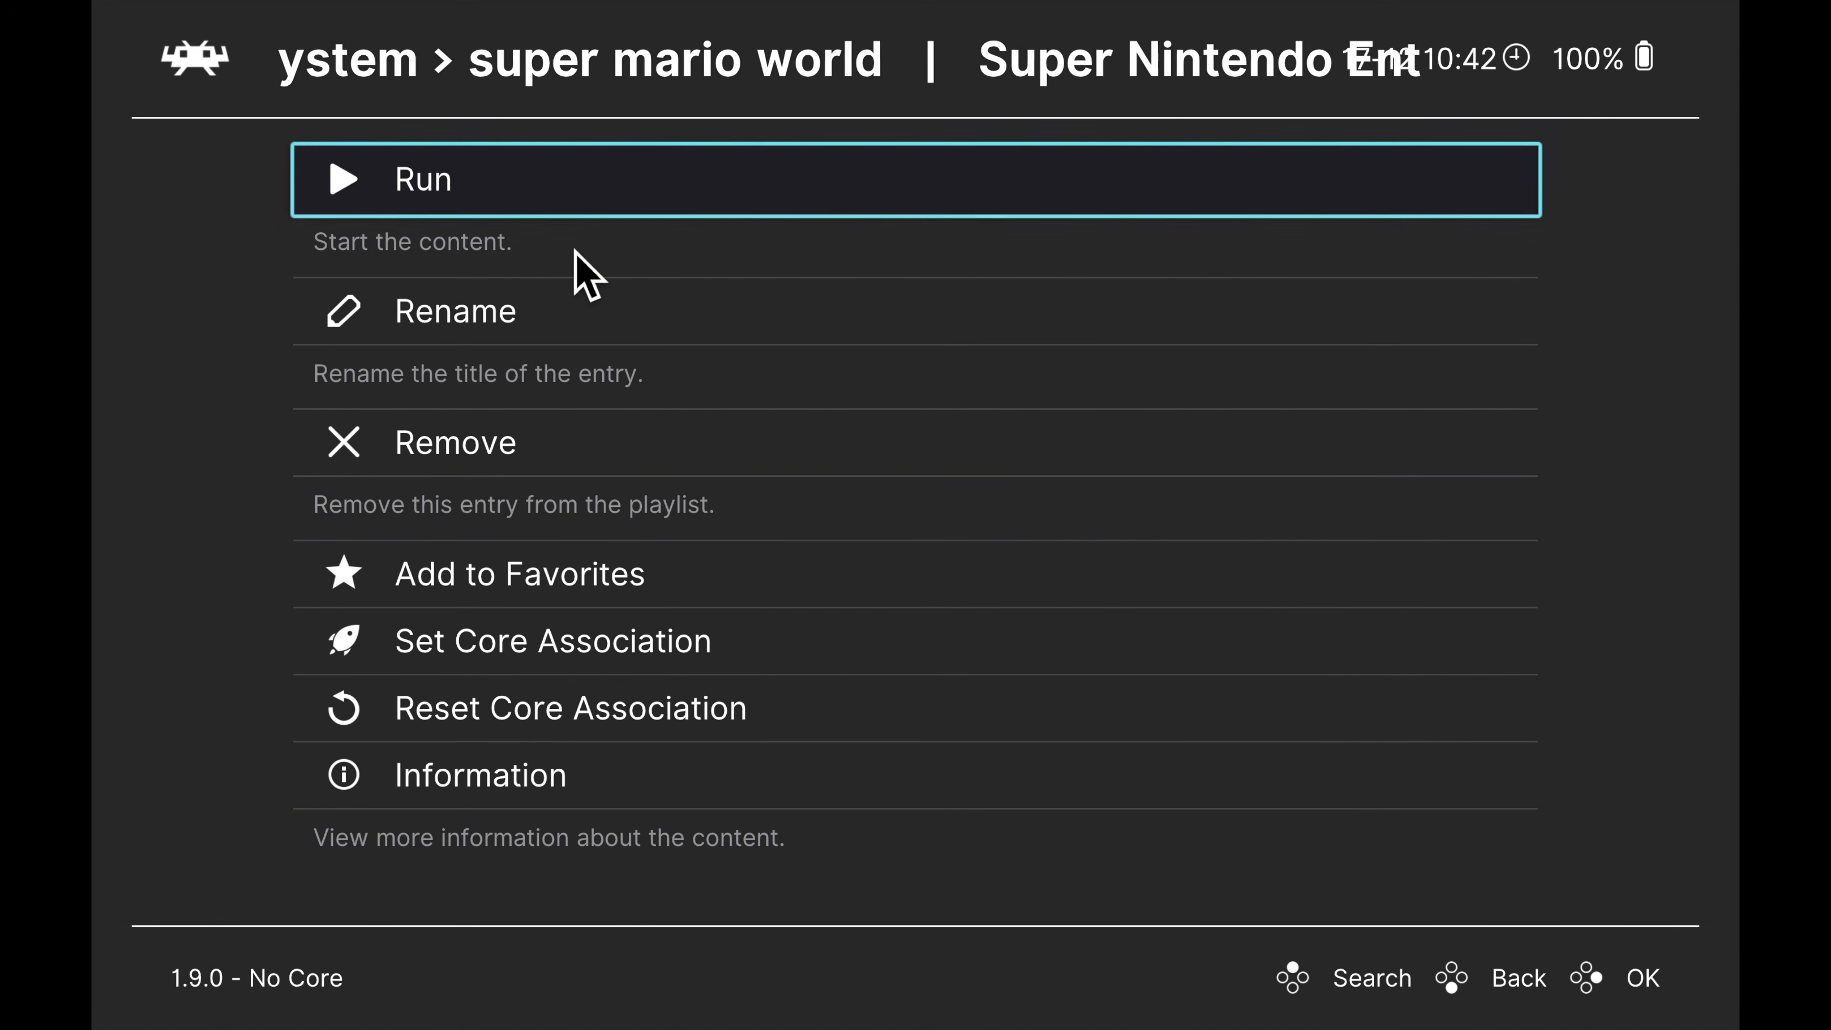
click(476, 188)
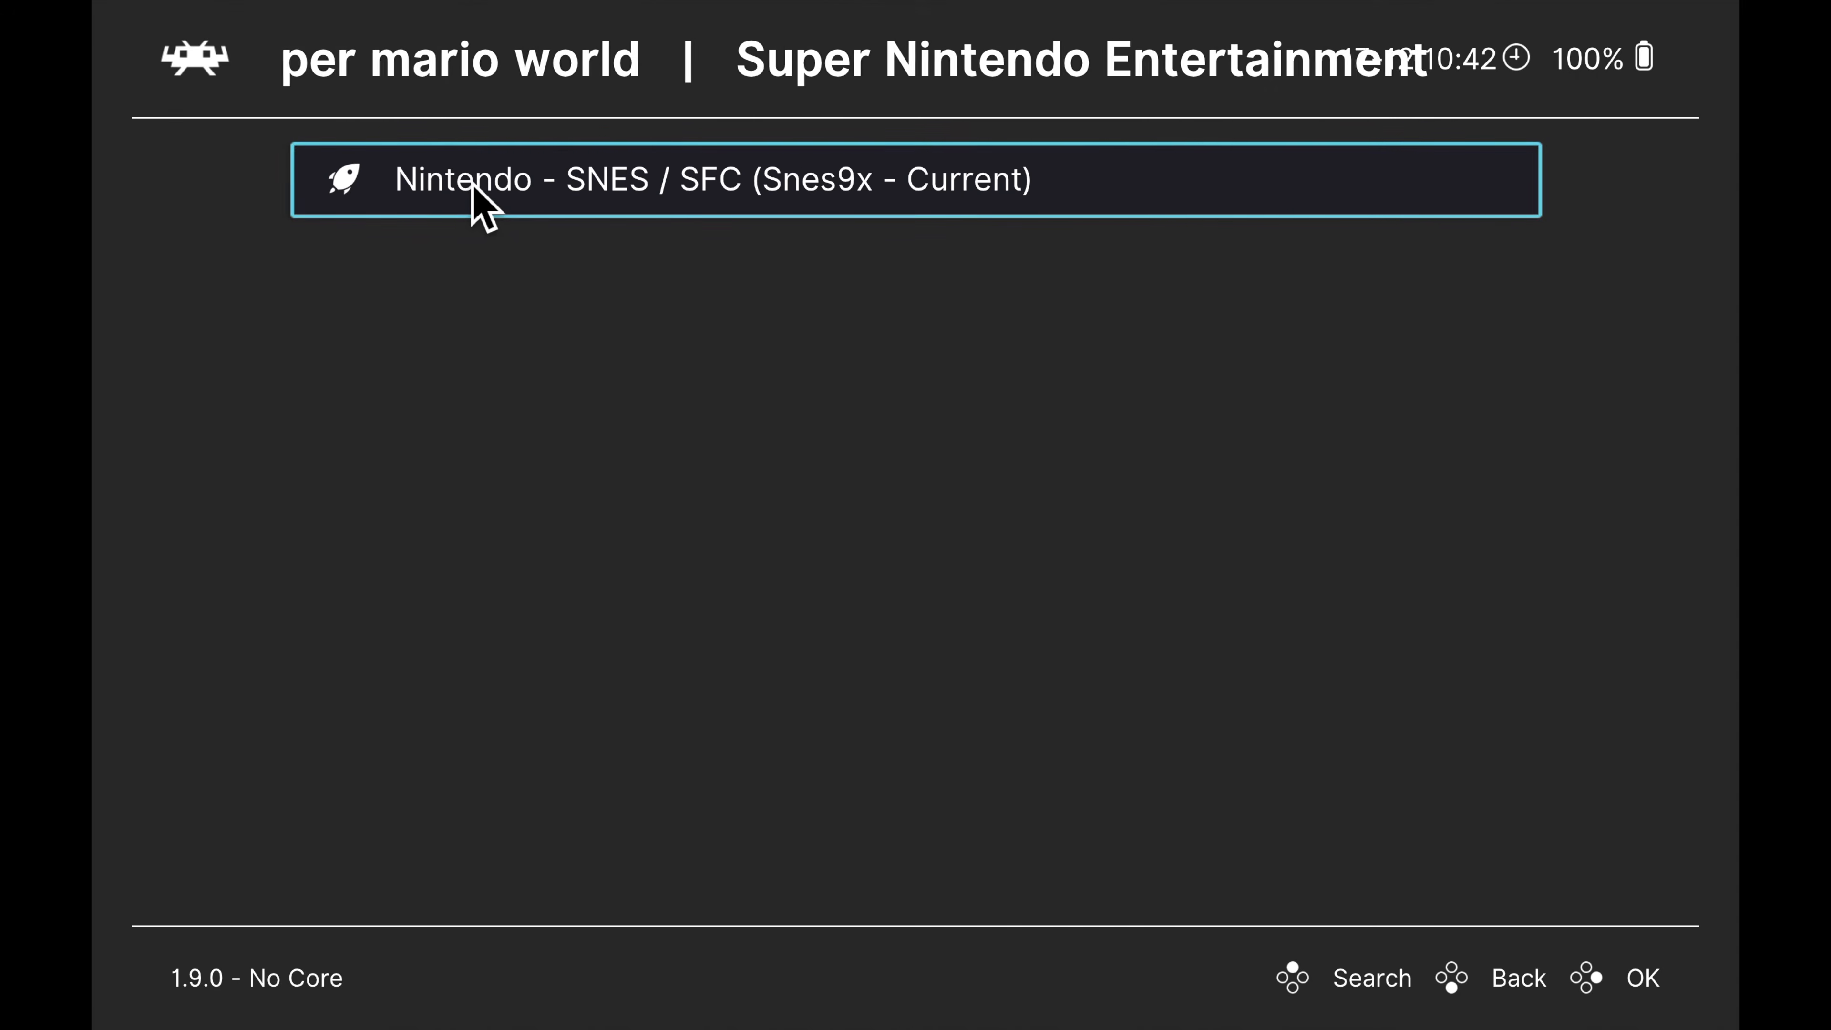
click(509, 185)
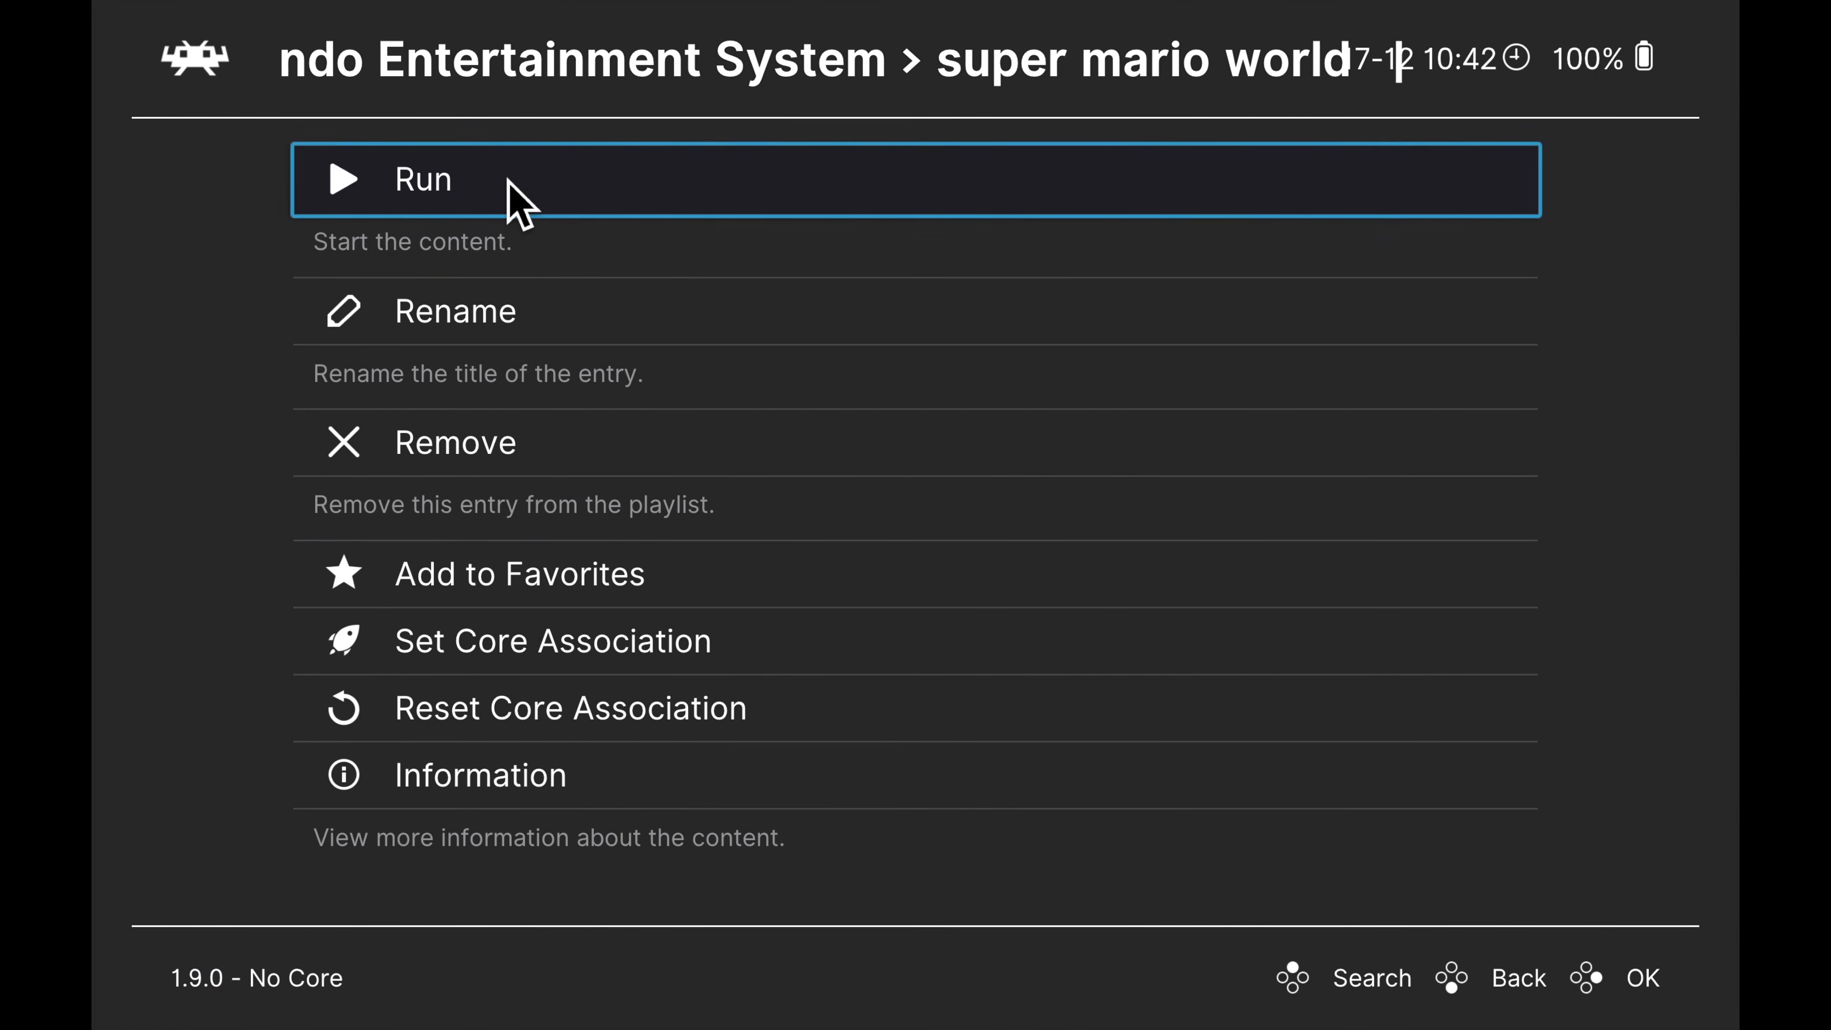
click(508, 185)
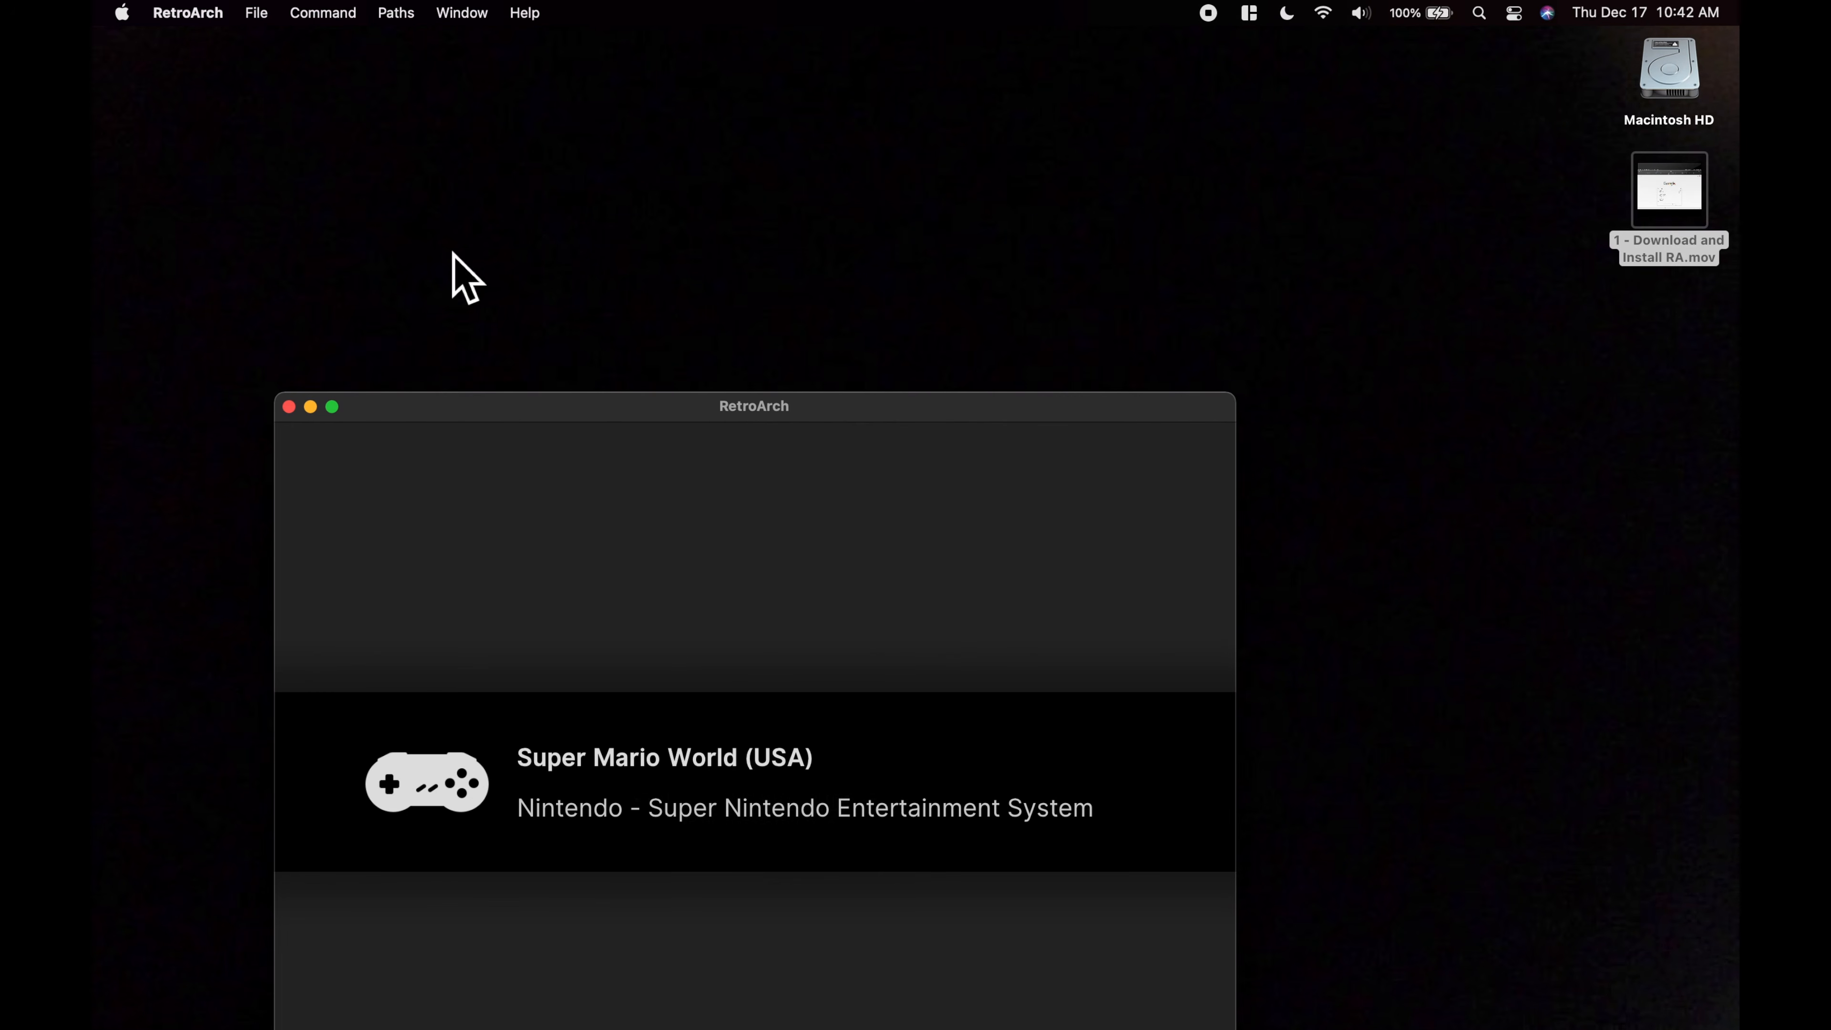
click(334, 408)
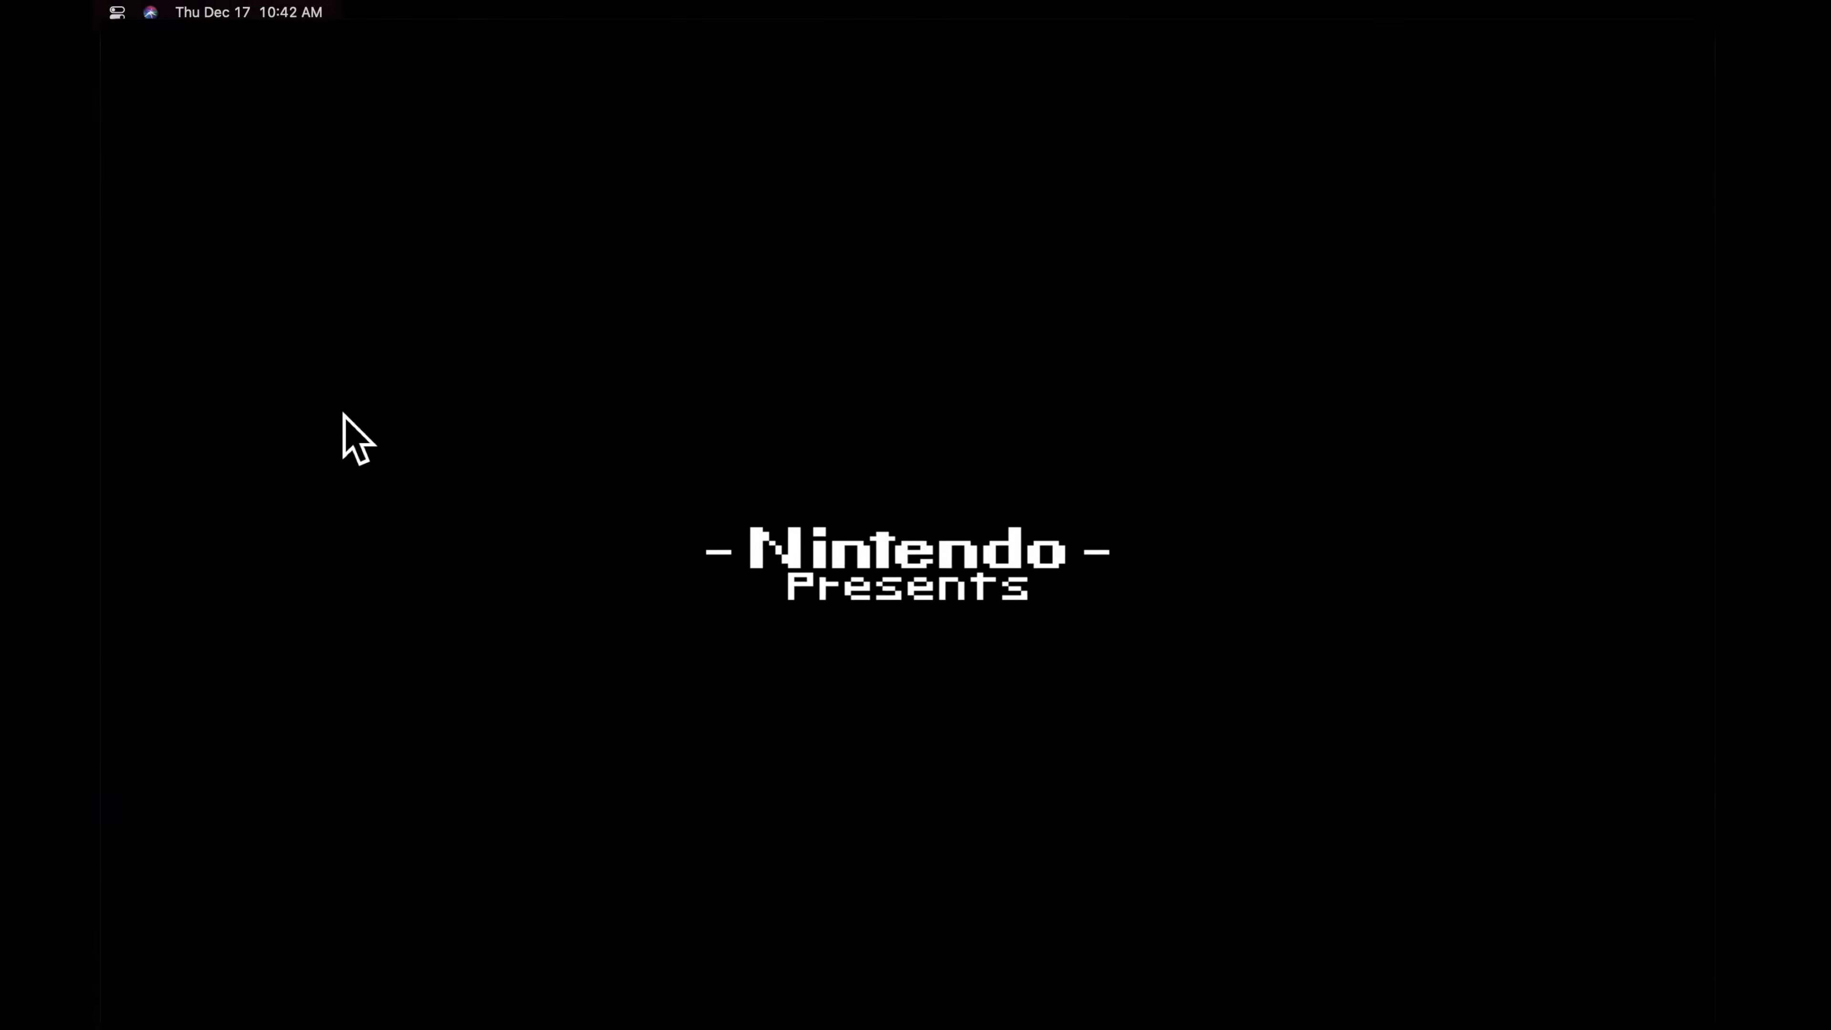